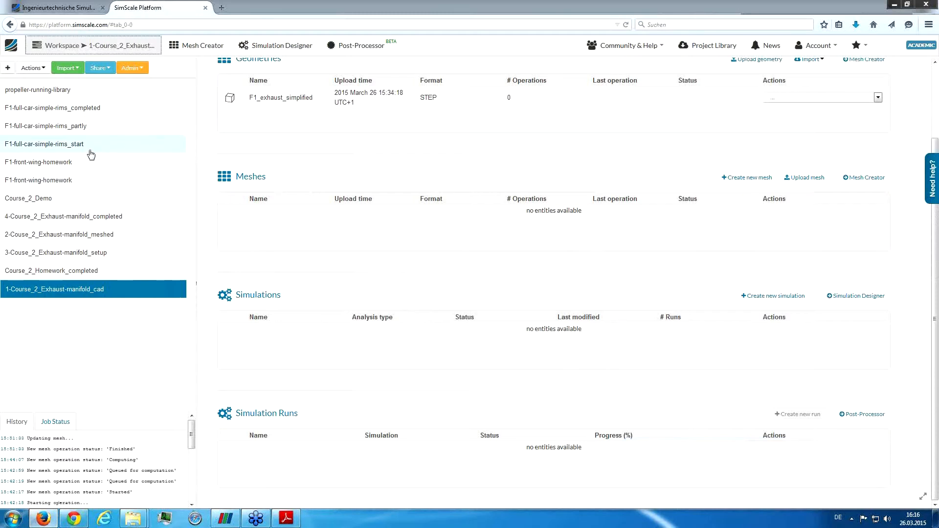
- Open the F1_exhaust_simplified geometry in the Mesh Creator and inspect the exhaust manifold's shape
left_click(189, 47)
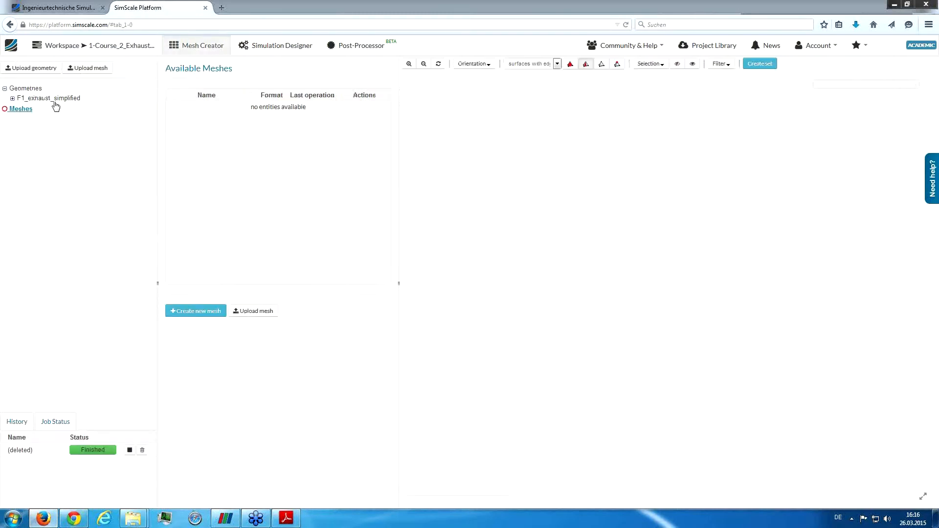
left_click(54, 99)
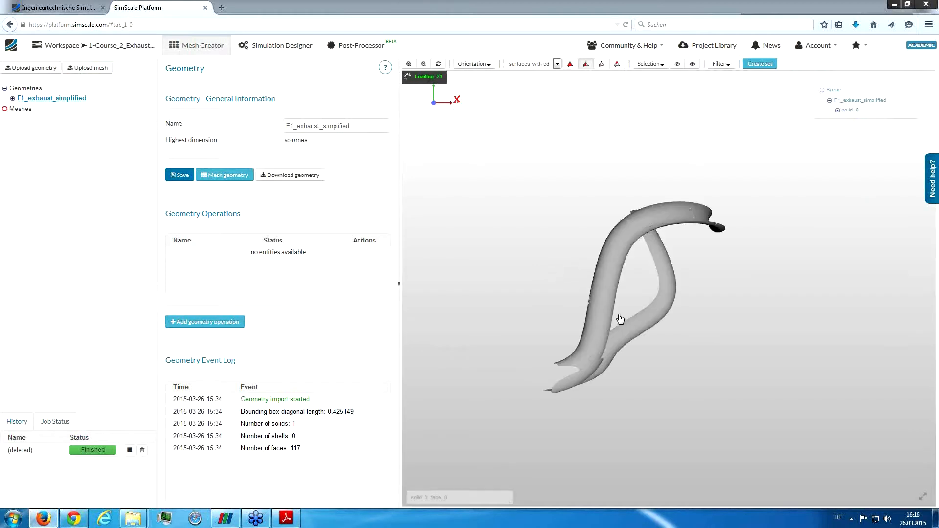
left_click_drag(619, 314, 670, 340)
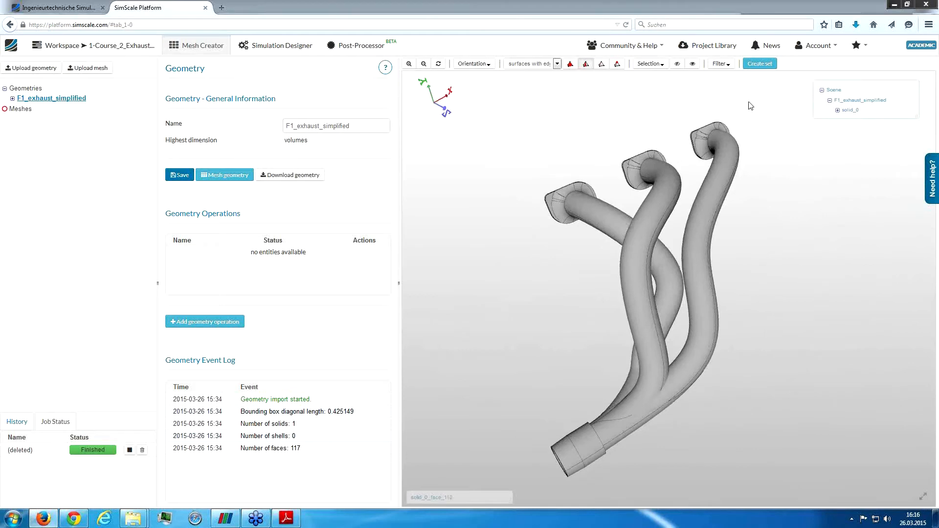
scroll(778, 313, "up", 2)
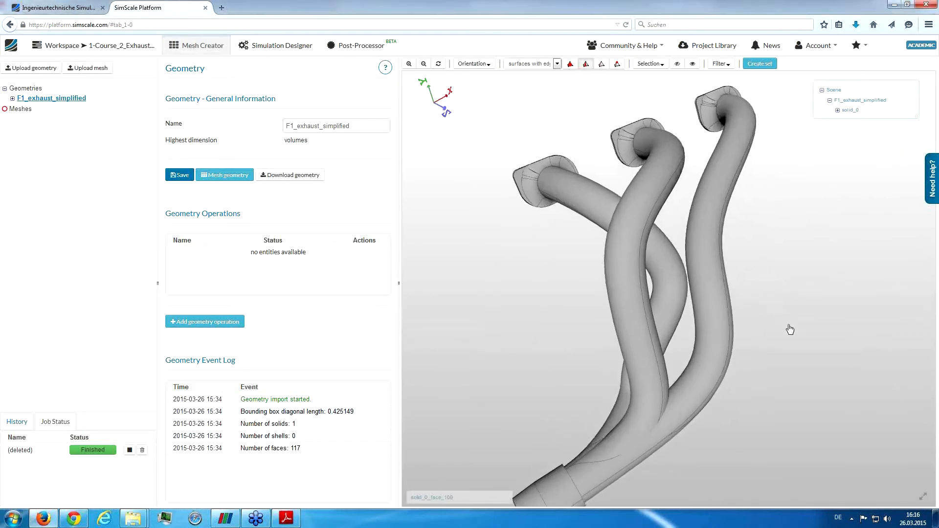
left_click_drag(784, 298, 803, 273)
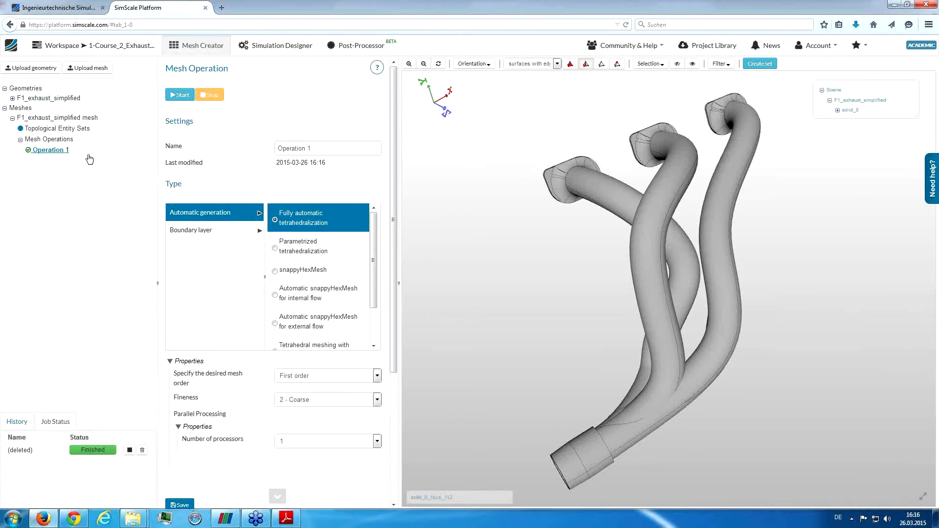
- Name the mesh operation auto-tet and set its fineness to 4 - Fine
left_click(318, 146)
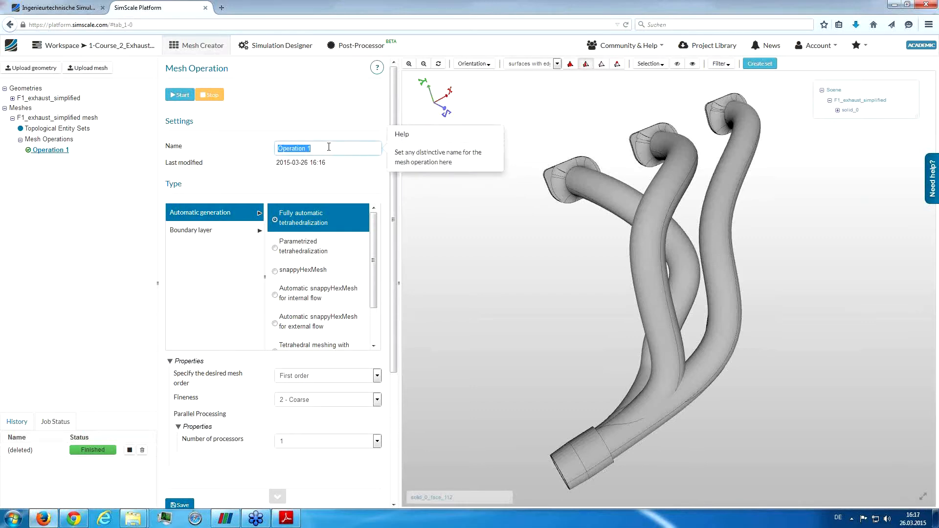
type("auto-tet")
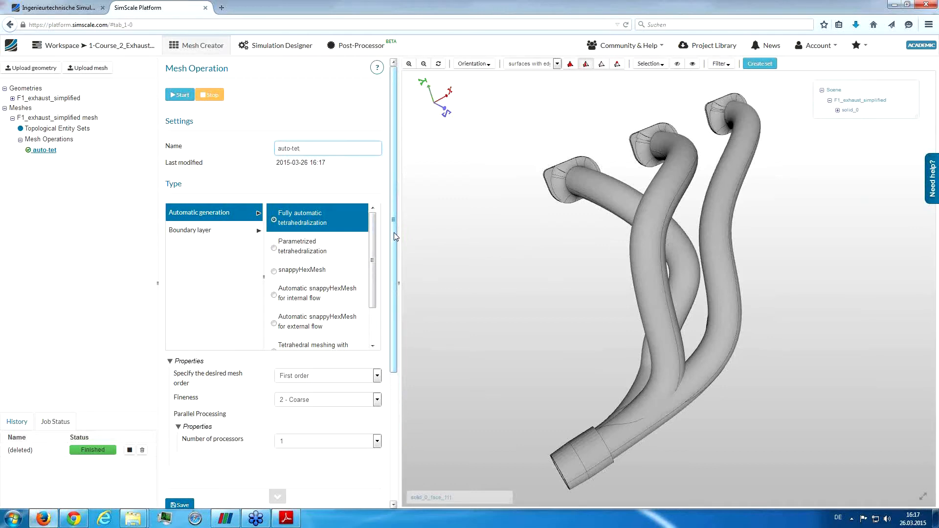
left_click_drag(394, 233, 392, 286)
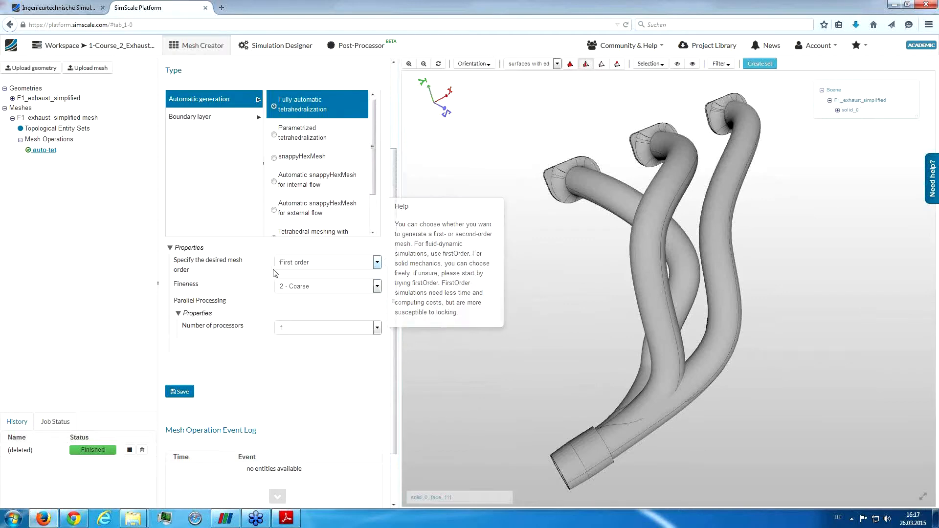
left_click_drag(394, 230, 392, 215)
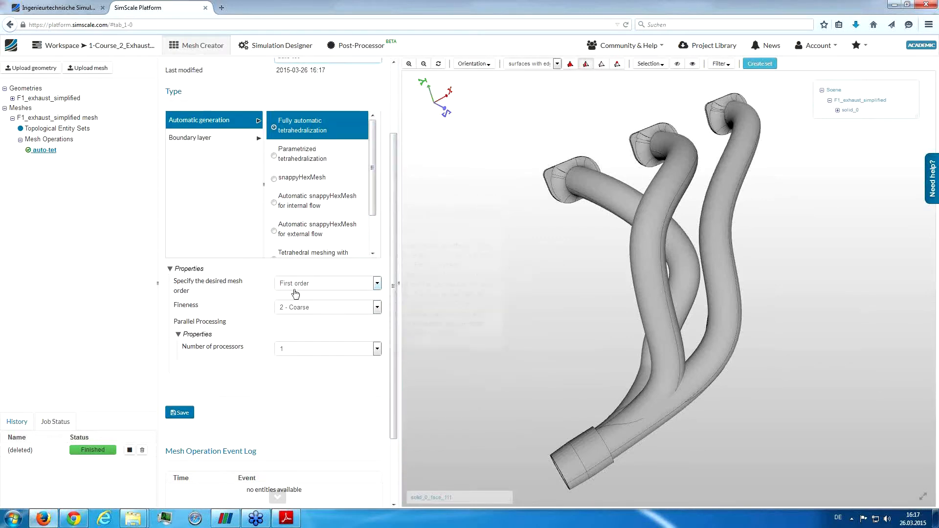
mouse_move(297, 288)
mouse_move(304, 312)
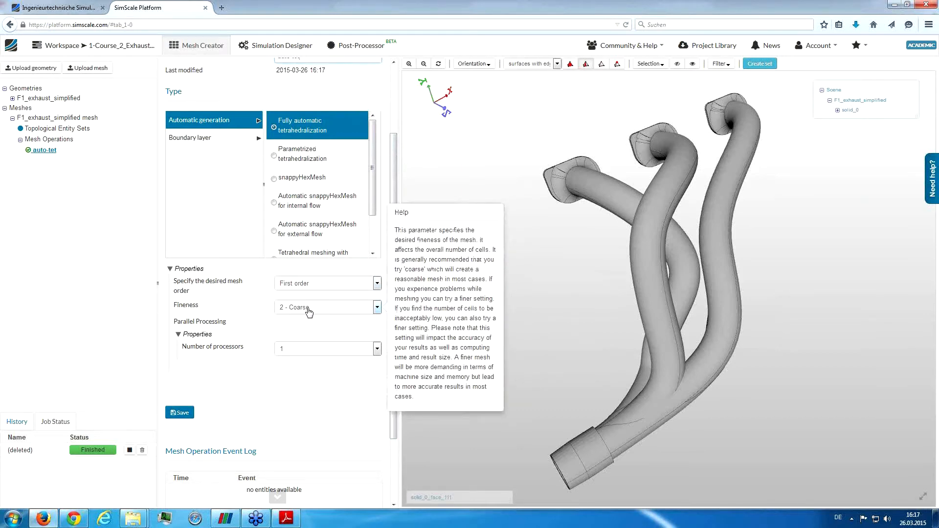
left_click(309, 313)
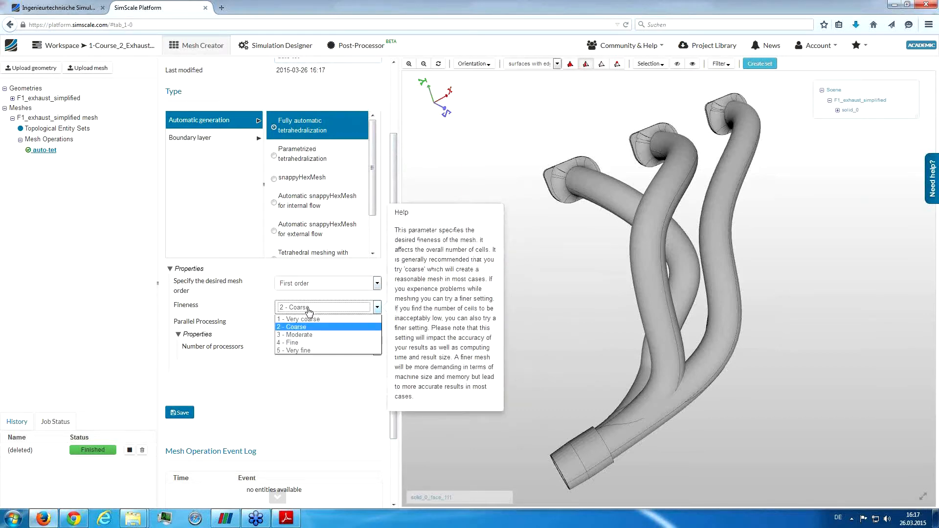
left_click(306, 346)
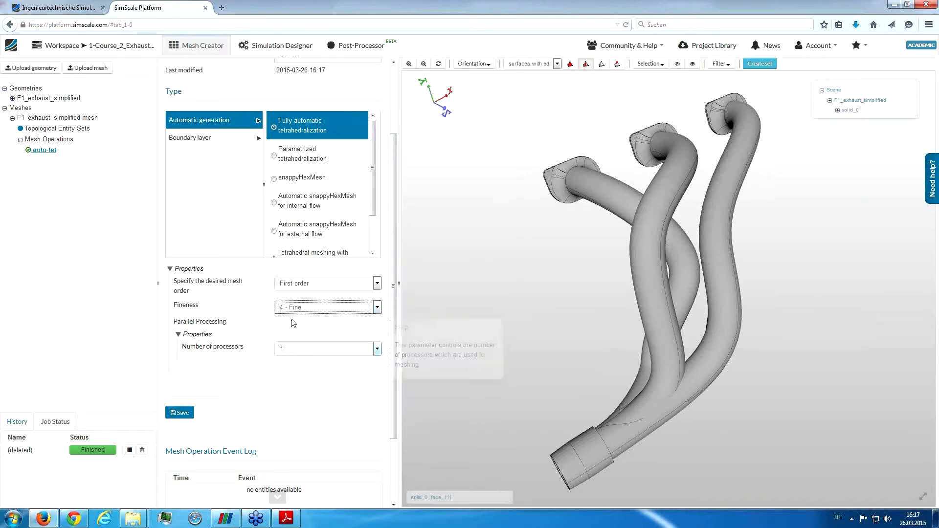
- Set the mesh operation's number of processors to 4 and save the settings
mouse_move(313, 308)
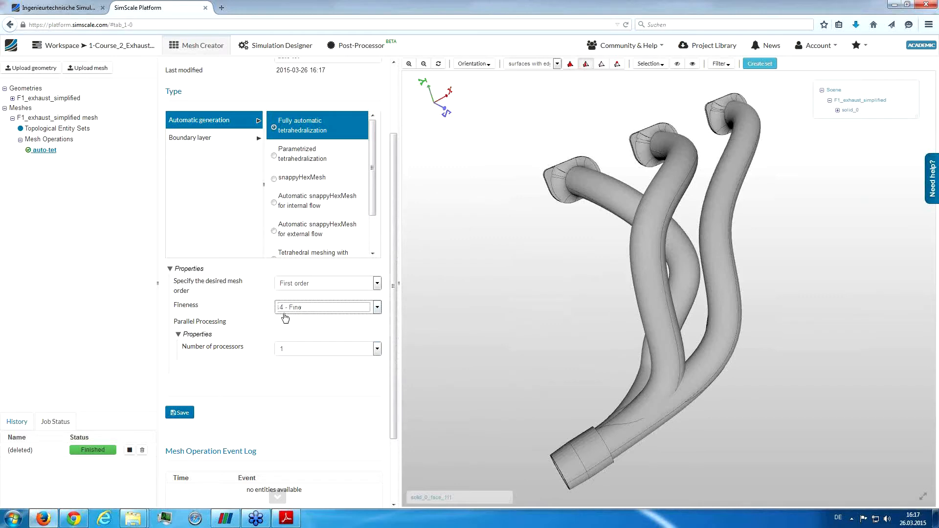
left_click(359, 349)
left_click(346, 376)
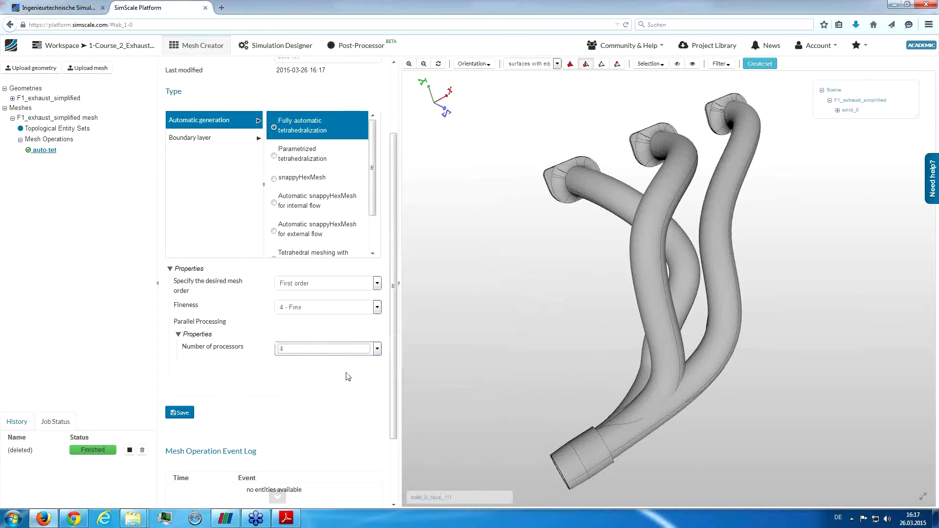
left_click_drag(393, 377, 391, 323)
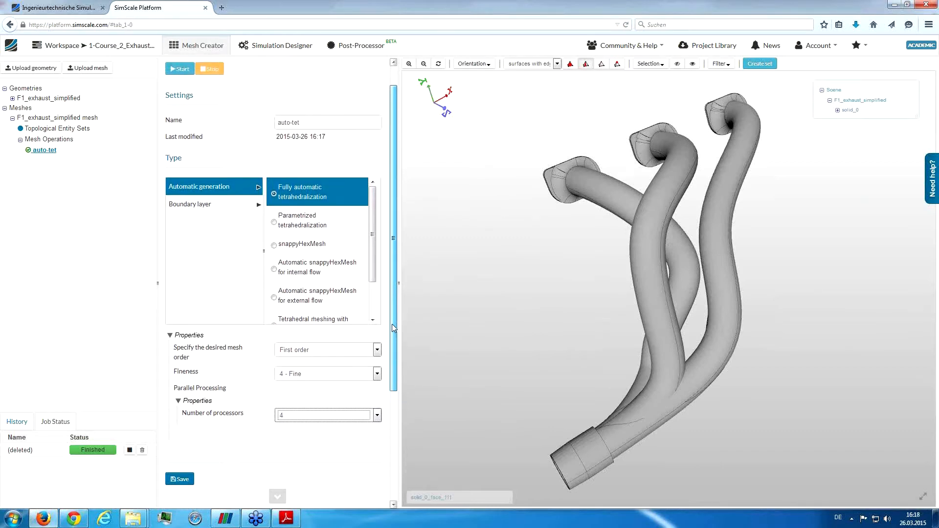
left_click(181, 478)
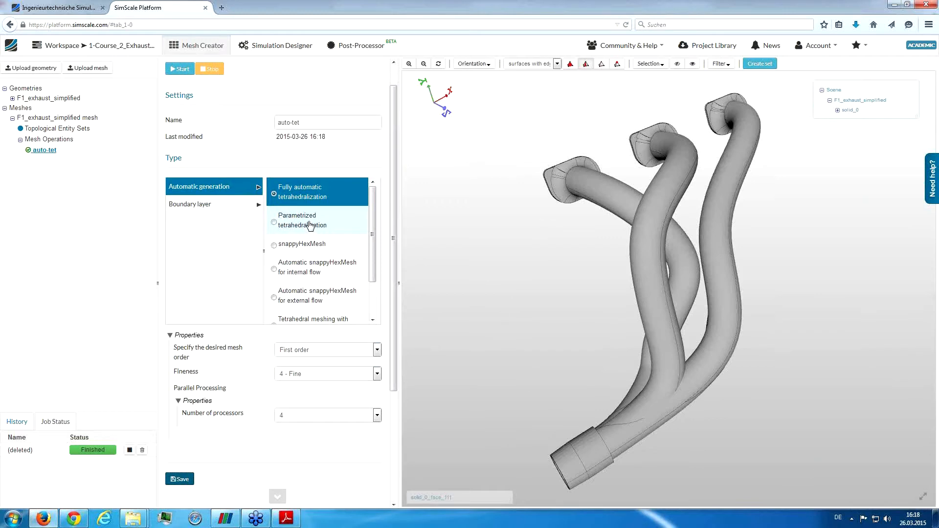
- Review the available automatic generation types, keep fully automatic tetrahedralization, and start the auto-tet mesh operation
scroll(345, 229, "down", 2)
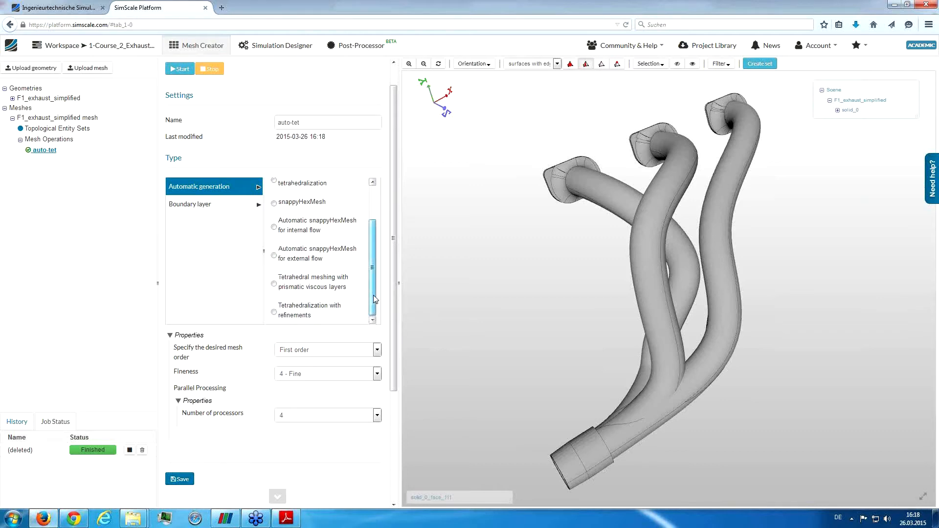
scroll(374, 295, "up", 2)
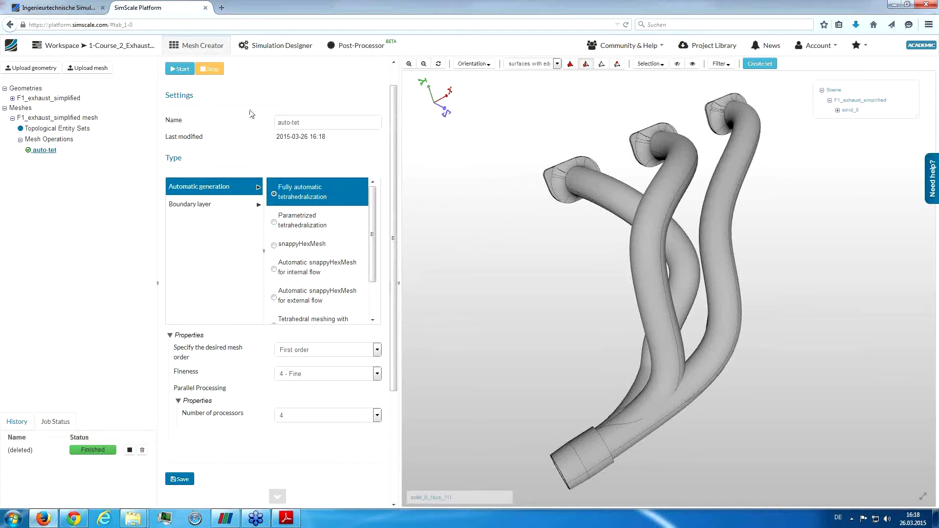
left_click(178, 68)
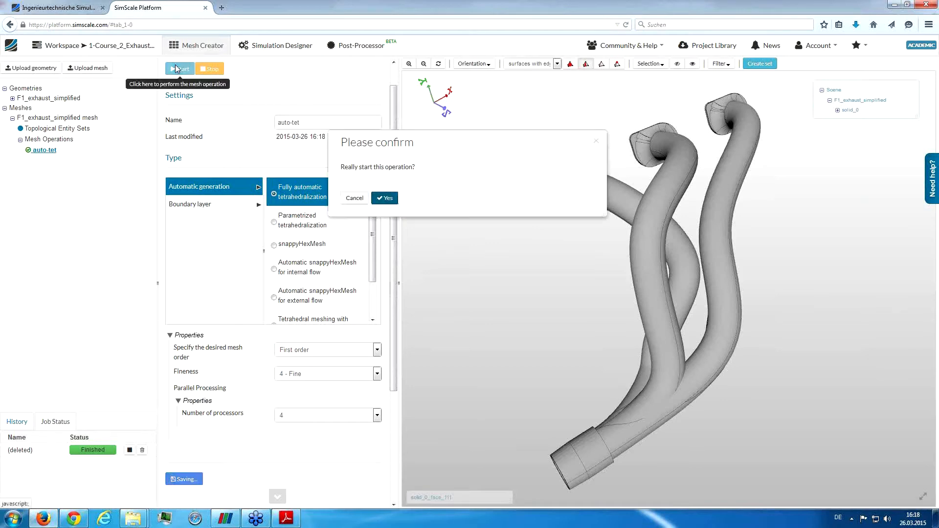
left_click(389, 197)
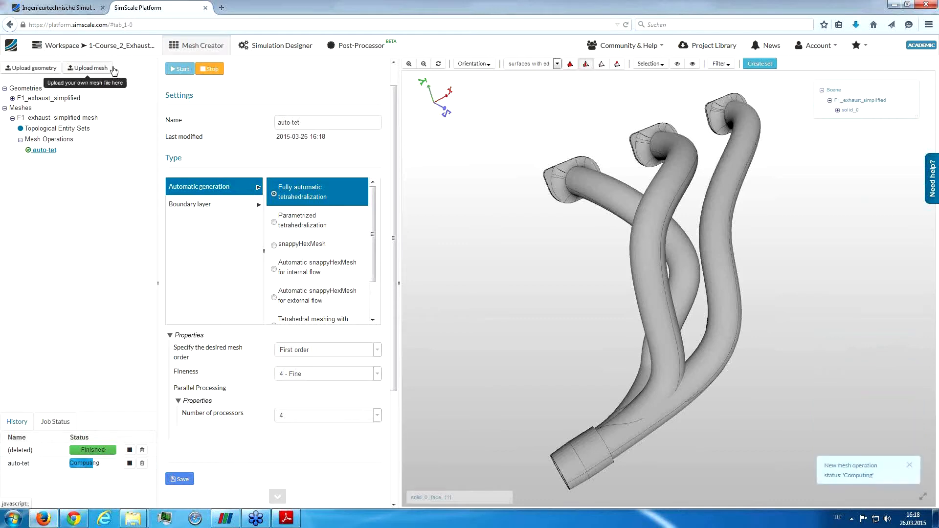
- Switch to the 2-Couse_2_Exhaust-manifold_meshed project and display F1_exhaust_auto-mesh with its auto-tet operation settings in the Mesh Creator
left_click(103, 46)
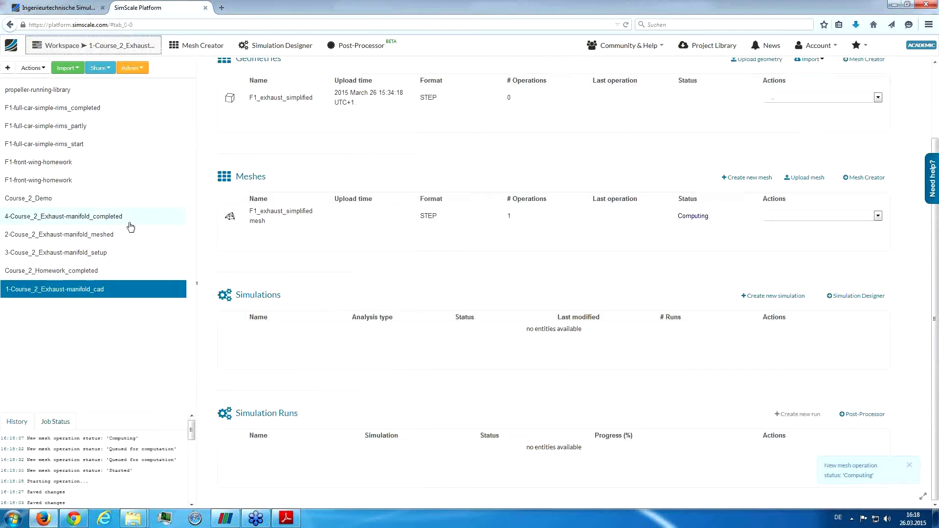
left_click(108, 238)
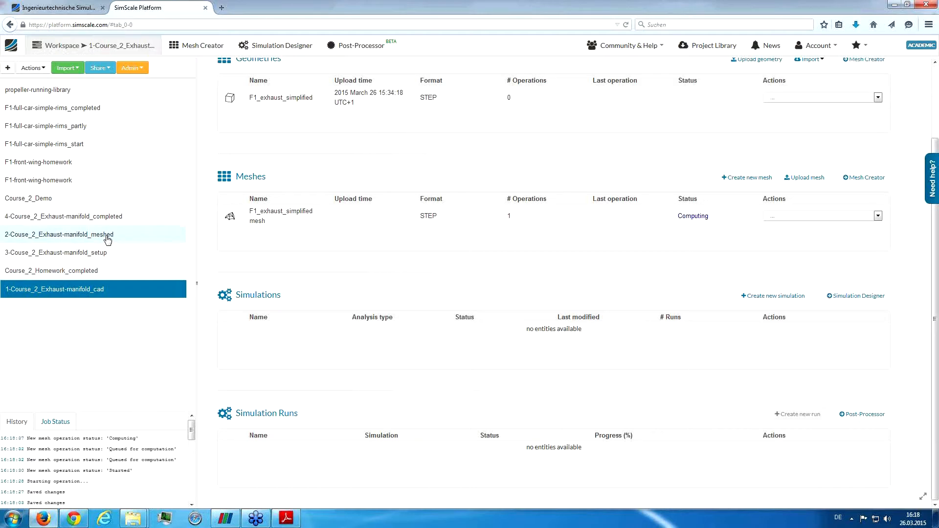
left_click(199, 47)
left_click(45, 119)
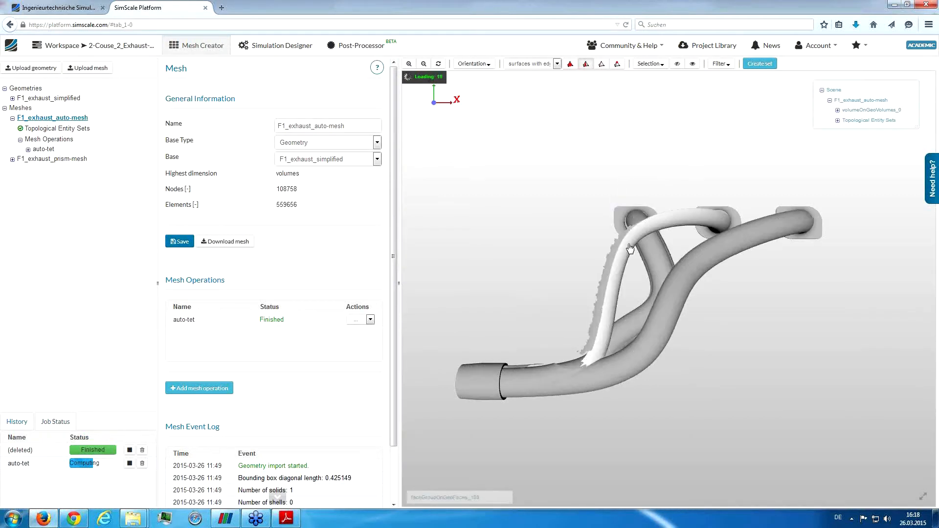
left_click_drag(589, 246, 621, 245)
left_click(42, 149)
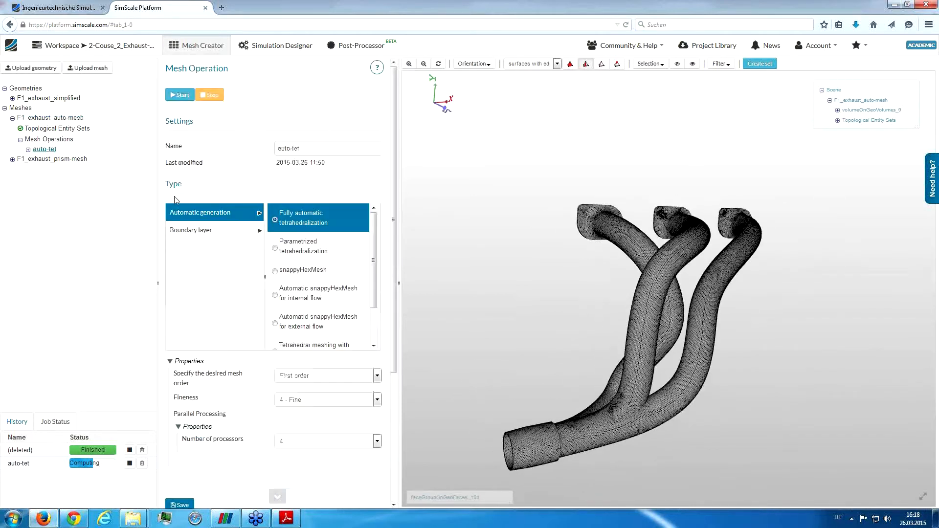
scroll(395, 279, "down", 2)
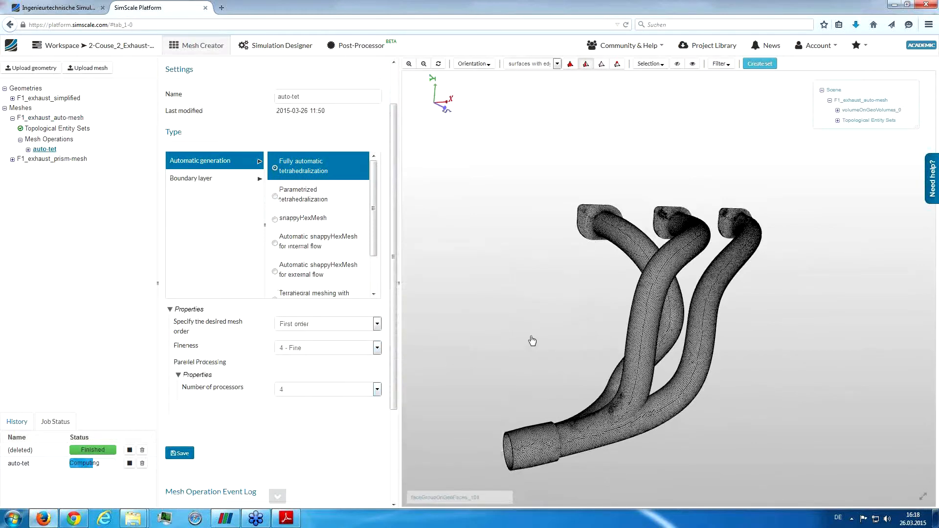
- Examine the tetrahedral surface mesh of the exhaust manifold at the port flanges, the bent pipes, the junction and the outlet
left_click_drag(534, 339, 514, 362)
scroll(728, 442, "up", 5)
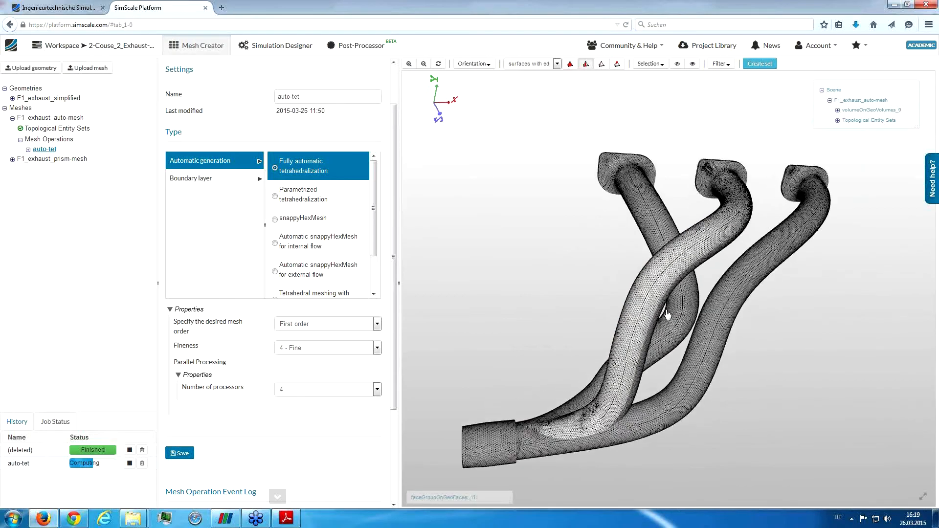
scroll(729, 442, "up", 2)
left_click_drag(577, 248, 610, 239)
scroll(611, 239, "down", 6)
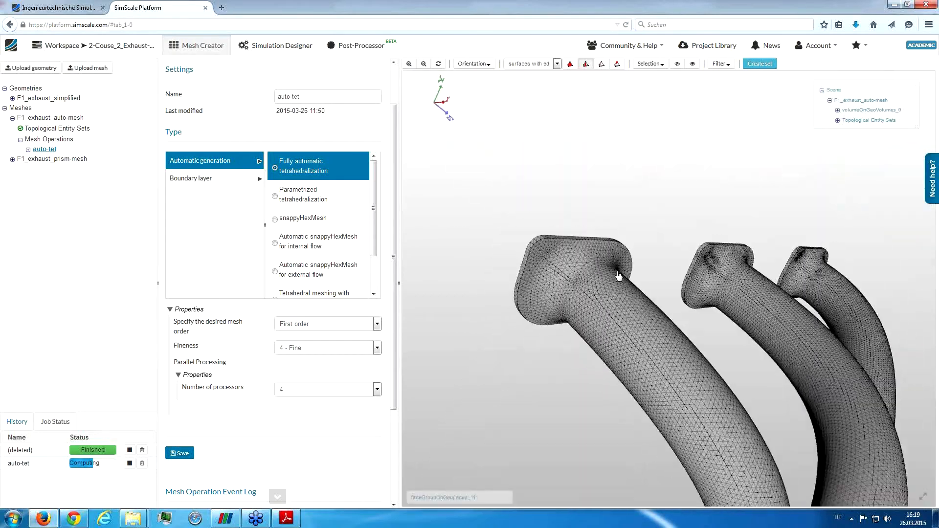
scroll(596, 254, "up", 5)
left_click(641, 350)
scroll(641, 350, "down", 3)
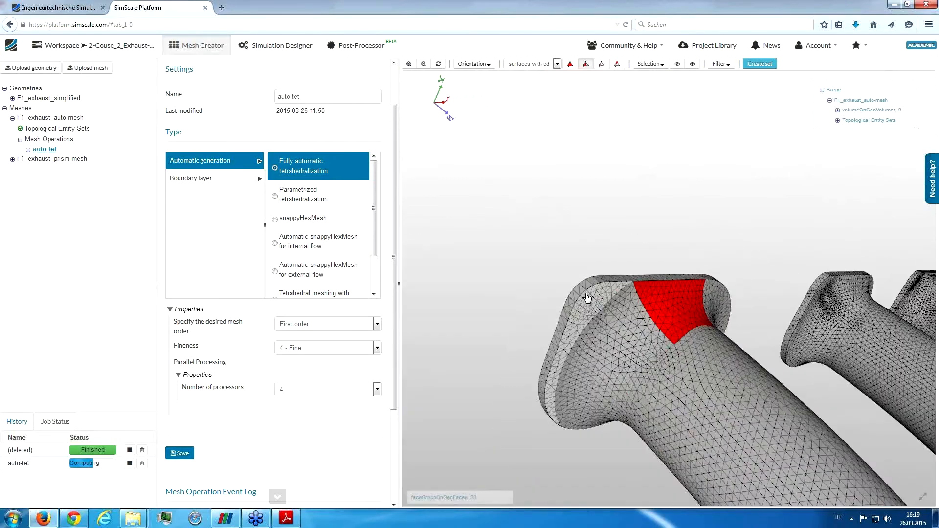
left_click_drag(624, 277, 675, 322)
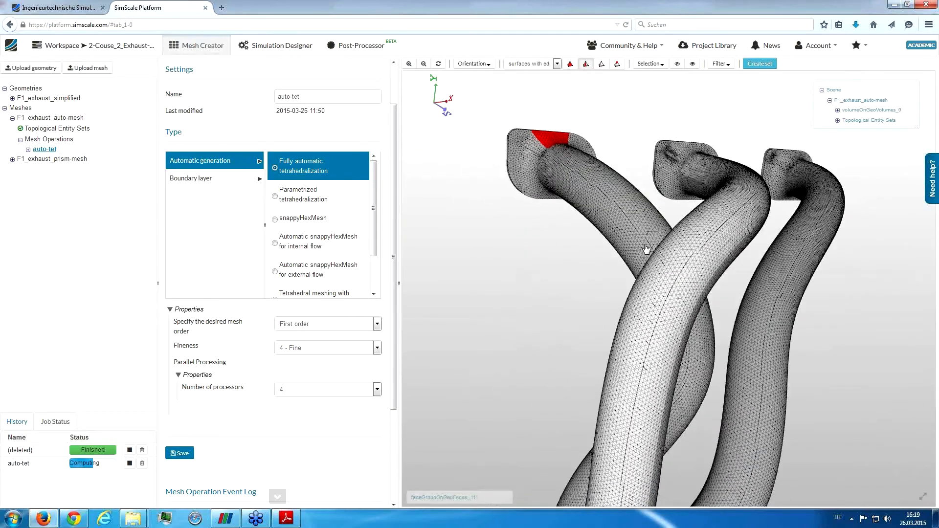
left_click_drag(555, 230, 573, 216)
scroll(573, 215, "down", 5)
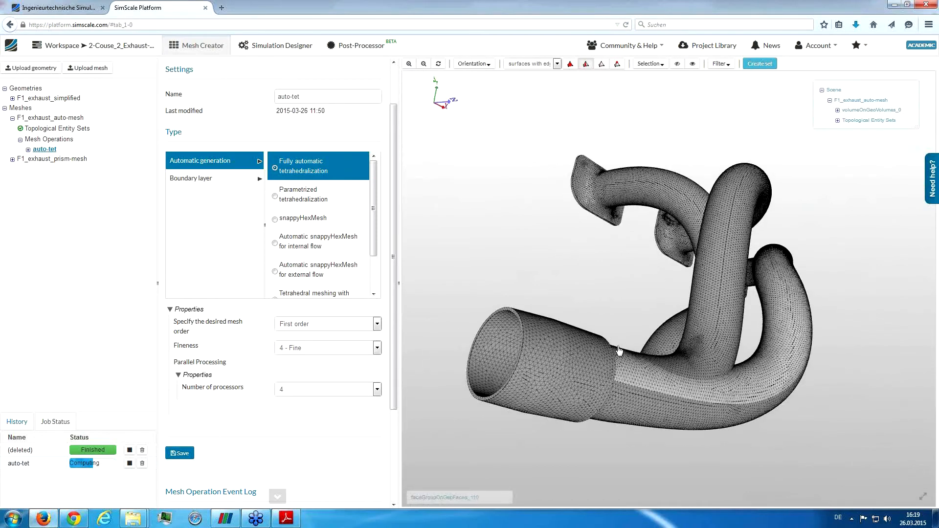
scroll(653, 273, "down", 2)
left_click_drag(661, 282, 631, 259)
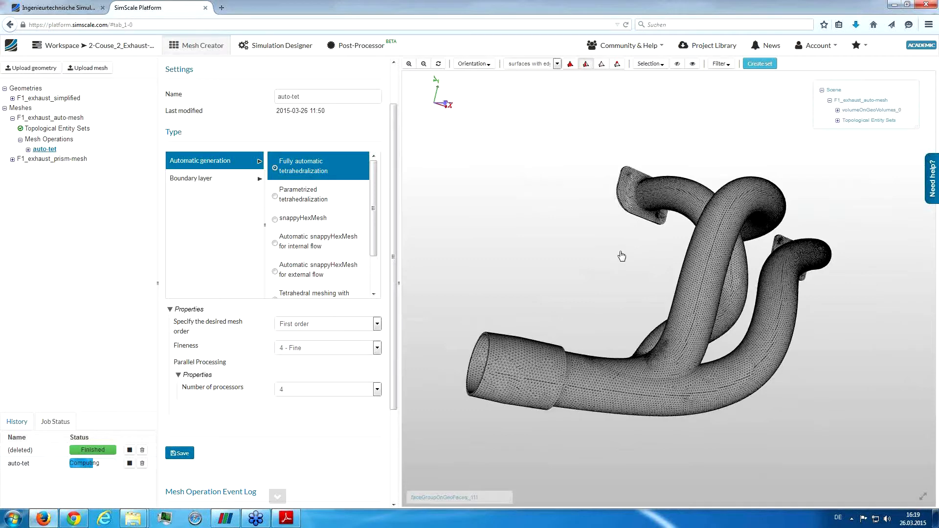
mouse_move(580, 283)
left_mouse_down()
mouse_move(599, 216)
mouse_move(577, 278)
left_mouse_up()
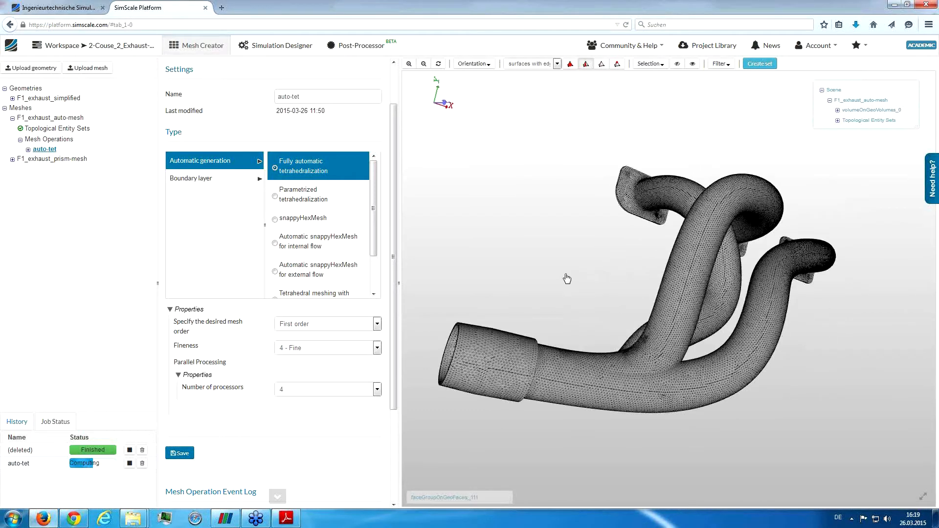
mouse_move(576, 277)
left_mouse_down()
mouse_move(588, 274)
mouse_move(557, 274)
mouse_move(570, 276)
left_mouse_up()
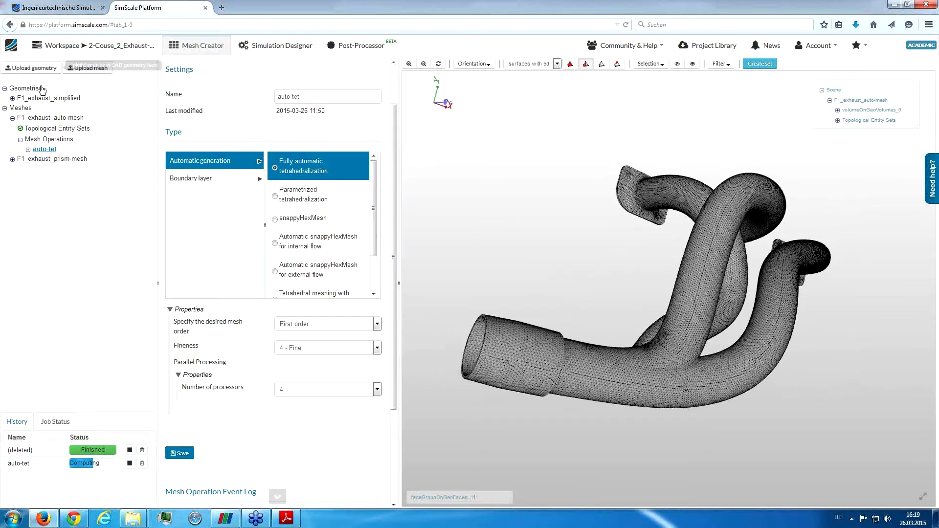
- Create a new mesh from the F1_exhaust_simplified geometry
right_click(35, 101)
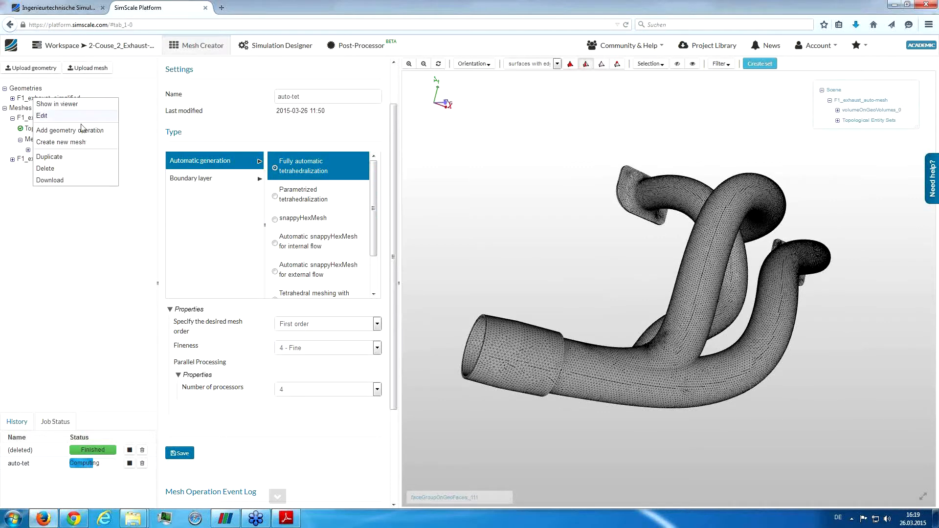
left_click(84, 141)
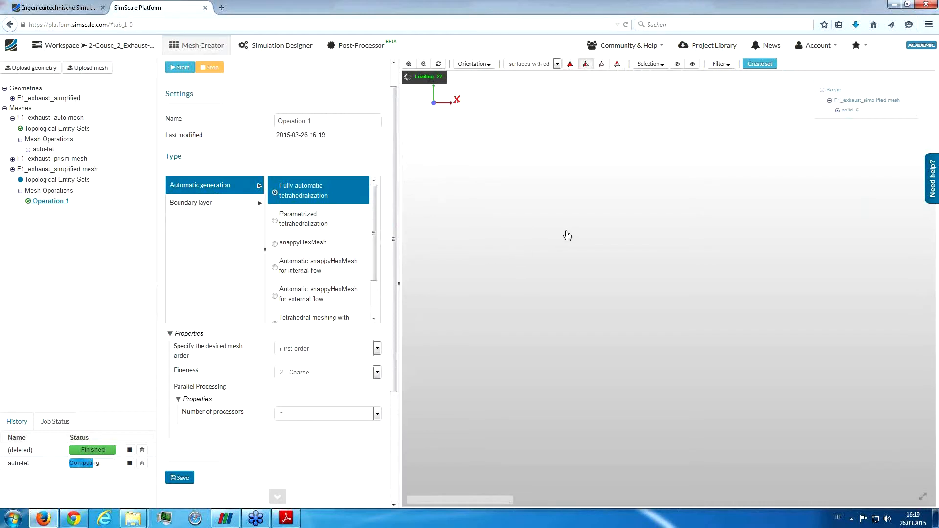
- Set Operation 1 to Parametrized tetrahedralization and review its edge length, mesh order, fineness and optimization settings
left_click_drag(665, 323, 764, 291)
right_click_drag(657, 304, 688, 250)
scroll(757, 289, "down", 1)
left_click_drag(761, 287, 749, 277)
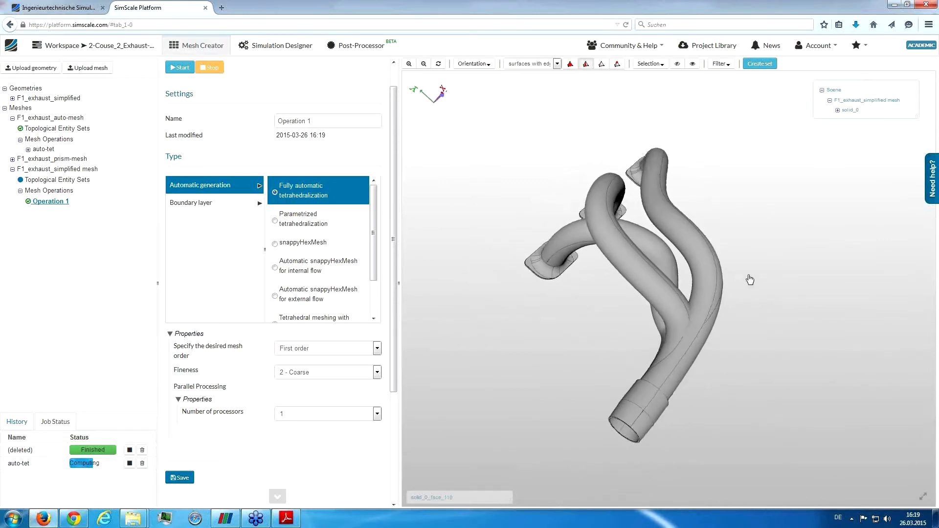
left_click(331, 230)
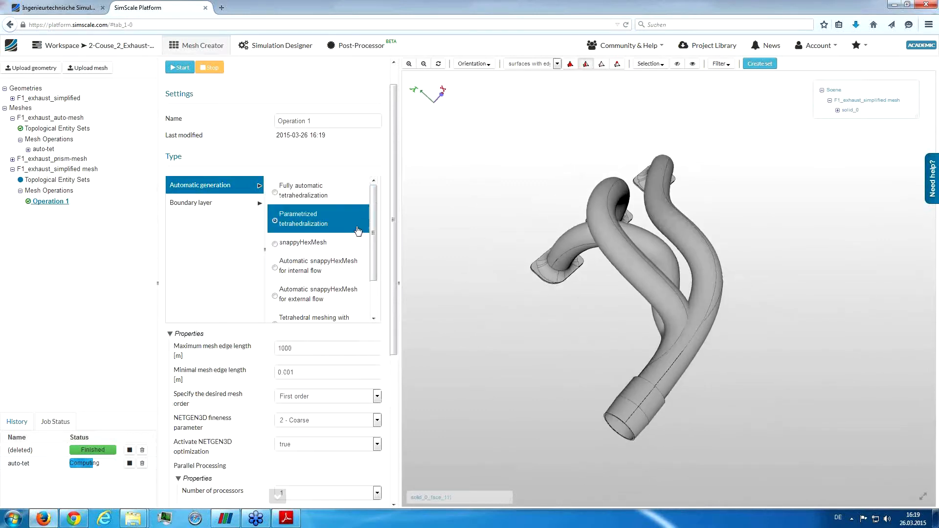
left_click_drag(393, 228, 398, 303)
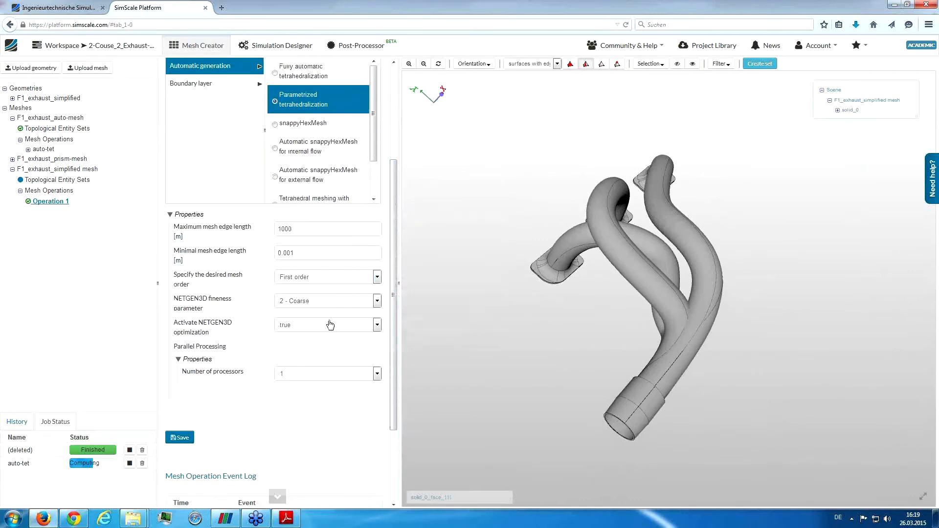
scroll(393, 236, "up", 2)
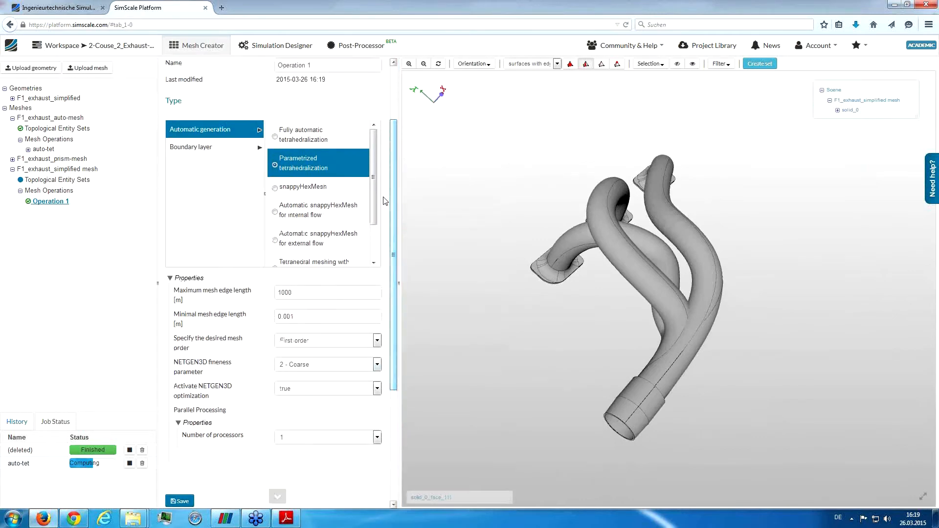
- Review the settings of Tetrahedral meshing with prismatic viscous layers, and those of Tetrahedralization with refinements, for the exhaust geometry
left_click_drag(374, 201, 372, 234)
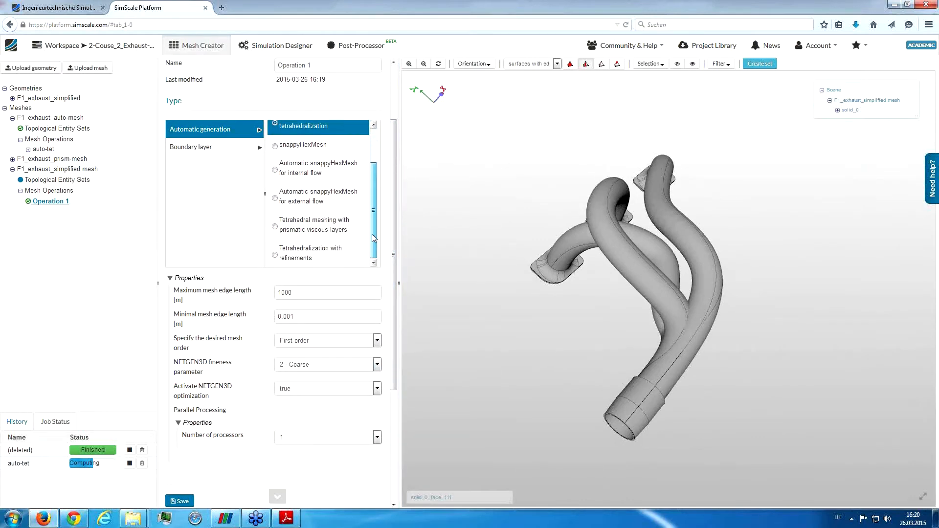
left_click(343, 241)
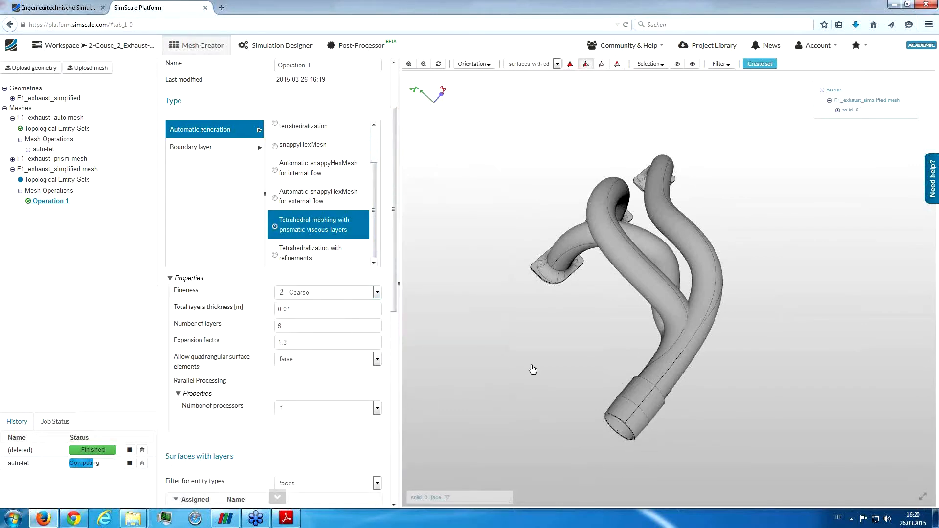
left_click(350, 254)
left_click_drag(392, 311, 404, 404)
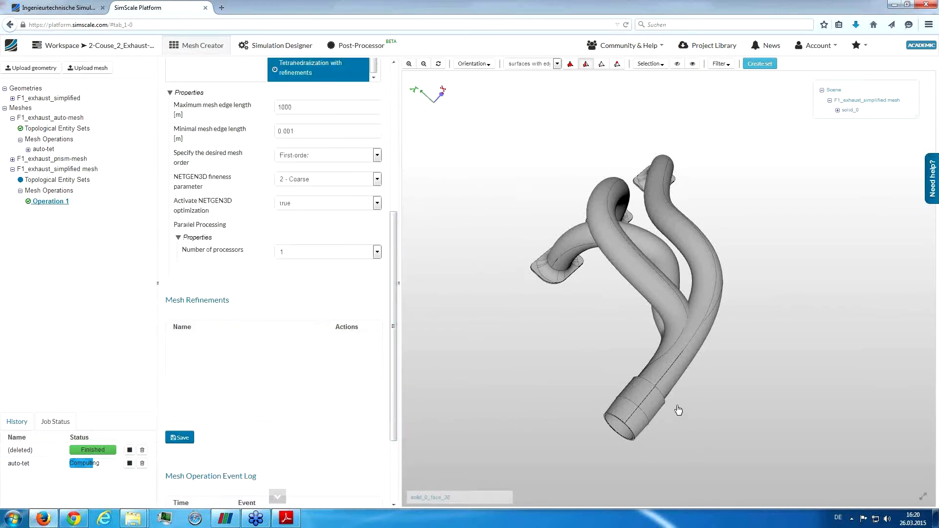
left_click_drag(646, 418, 752, 354)
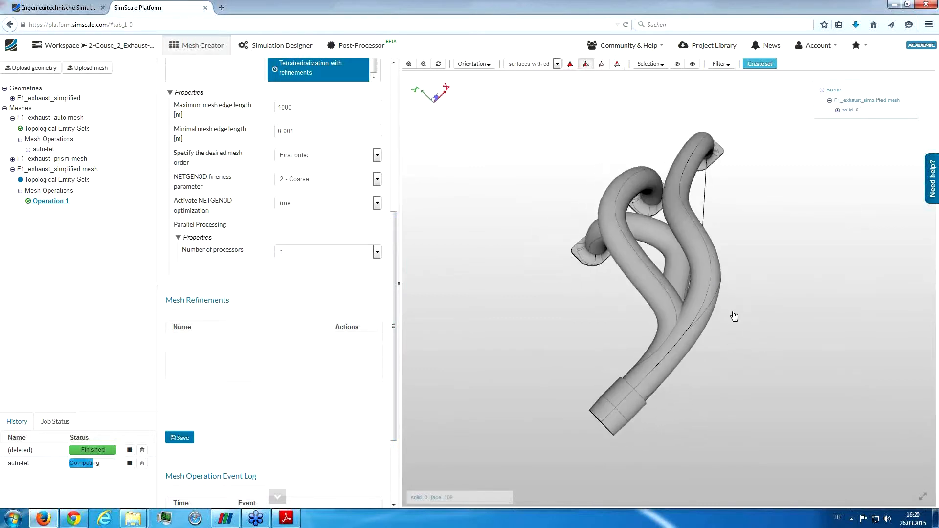
left_click_drag(793, 249, 821, 258)
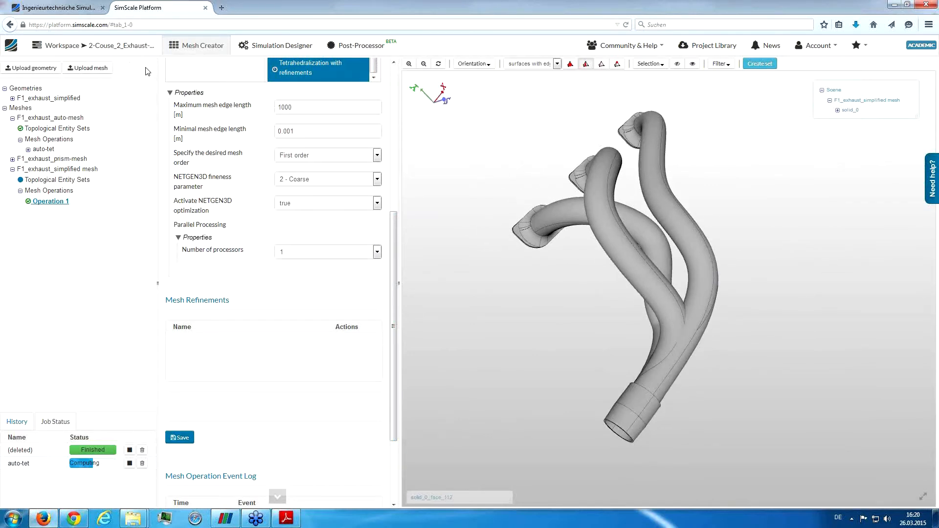
- Open the auto-tet operation of F1_exhaust_auto-mesh and display its settings and the meshed manifold
left_click(44, 149)
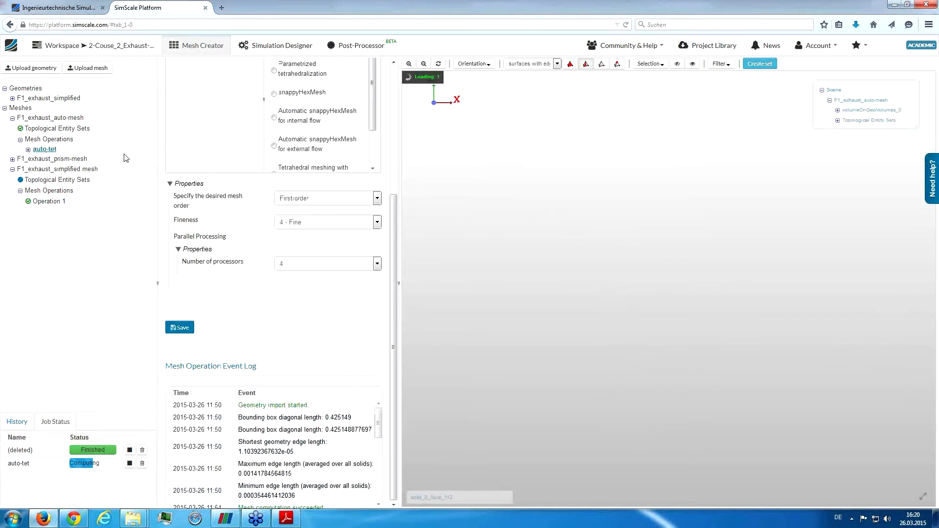
left_click_drag(395, 215, 394, 85)
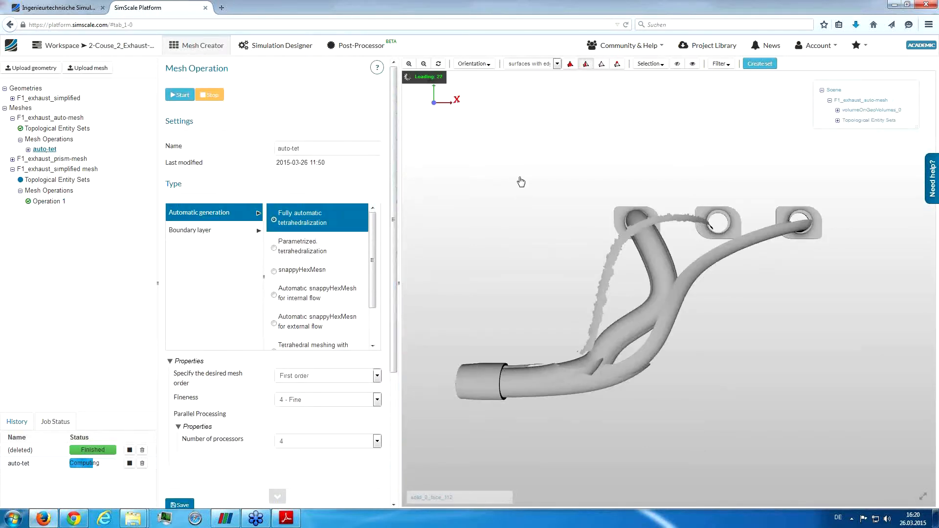
left_click_drag(589, 225, 609, 235)
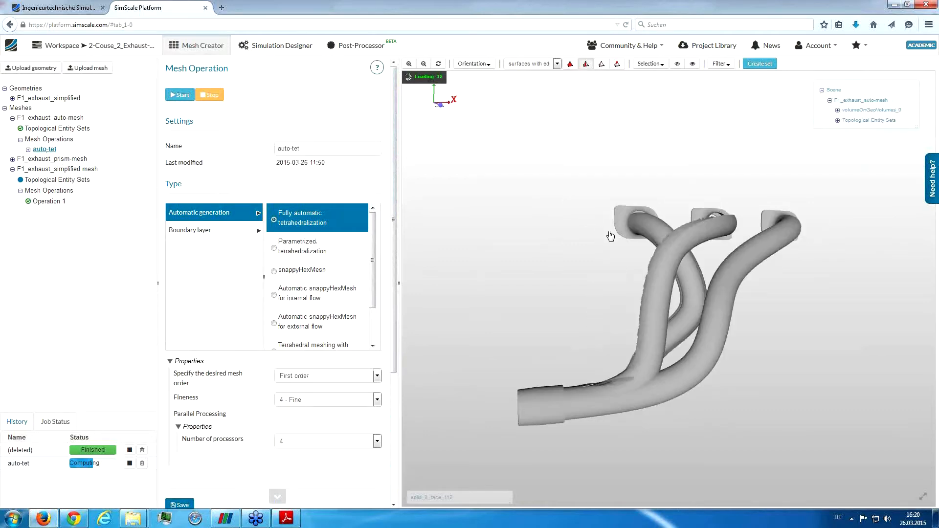
left_click_drag(685, 246, 666, 290)
middle_click_drag(605, 280, 609, 257)
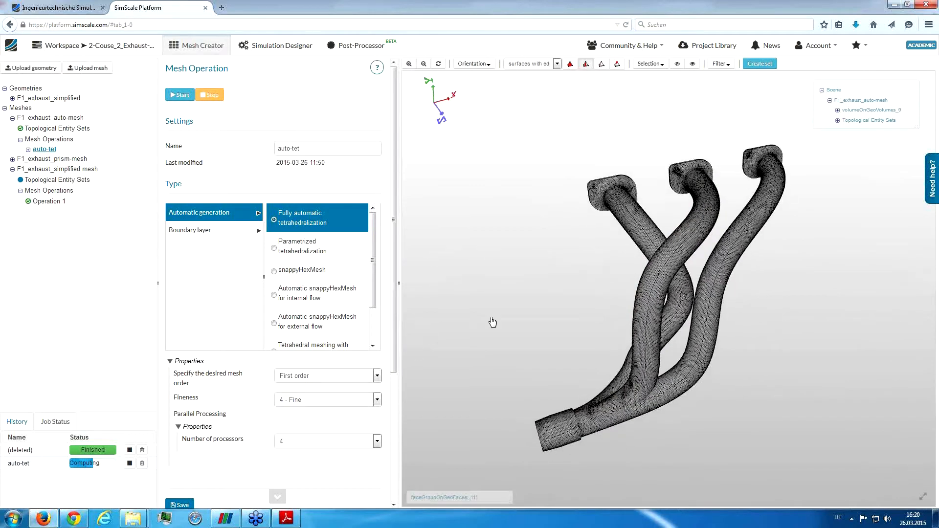
- Examine the first-order tetrahedral mesh closely at the outlet pipe's rim, thin wall and outer surface
left_click_drag(528, 388, 670, 267)
right_click_drag(670, 267, 672, 296)
mouse_move(672, 296)
middle_mouse_down()
mouse_move(671, 266)
mouse_move(669, 286)
middle_mouse_up()
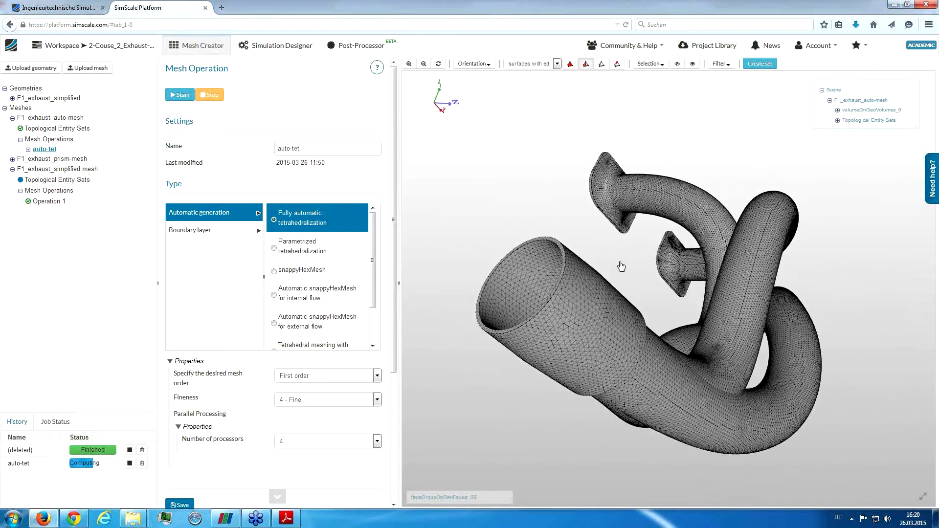
left_click_drag(587, 248, 608, 275)
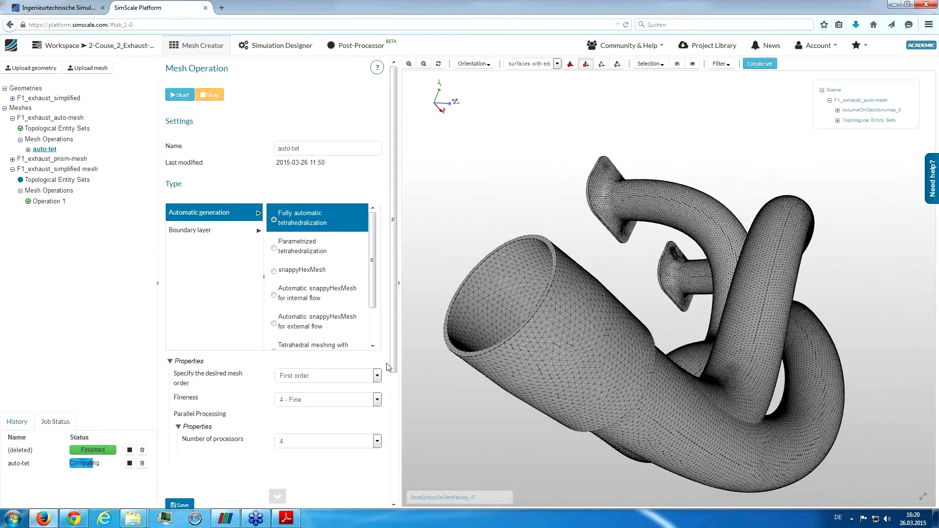
mouse_move(299, 379)
left_click_drag(614, 262, 607, 246)
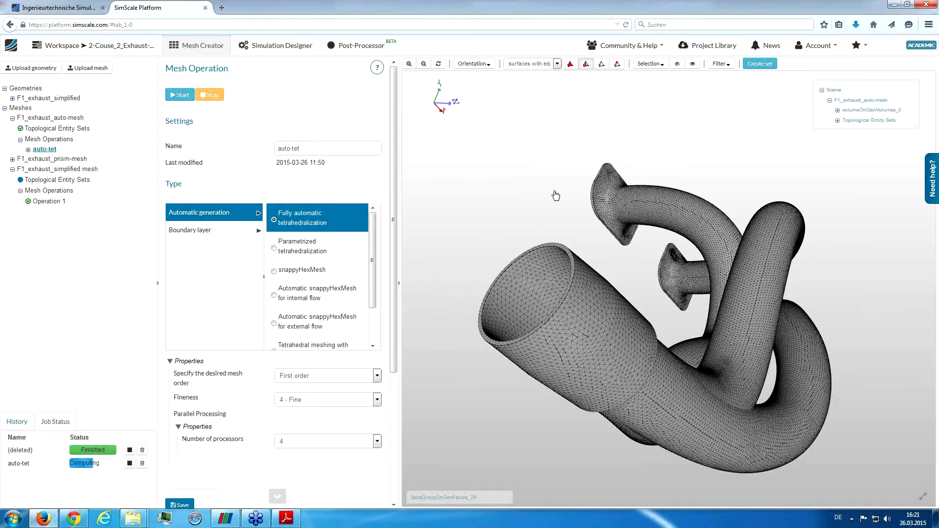
left_click_drag(597, 233, 591, 230)
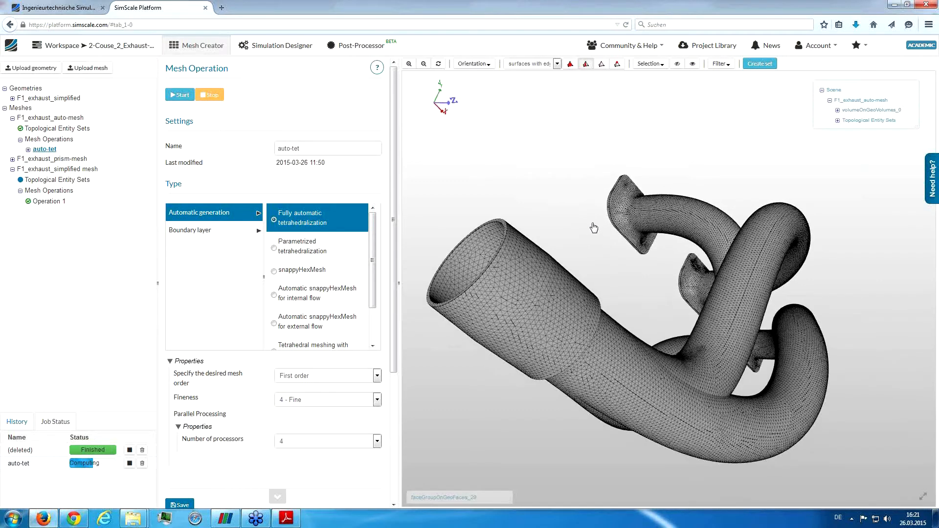
left_click_drag(582, 218, 584, 220)
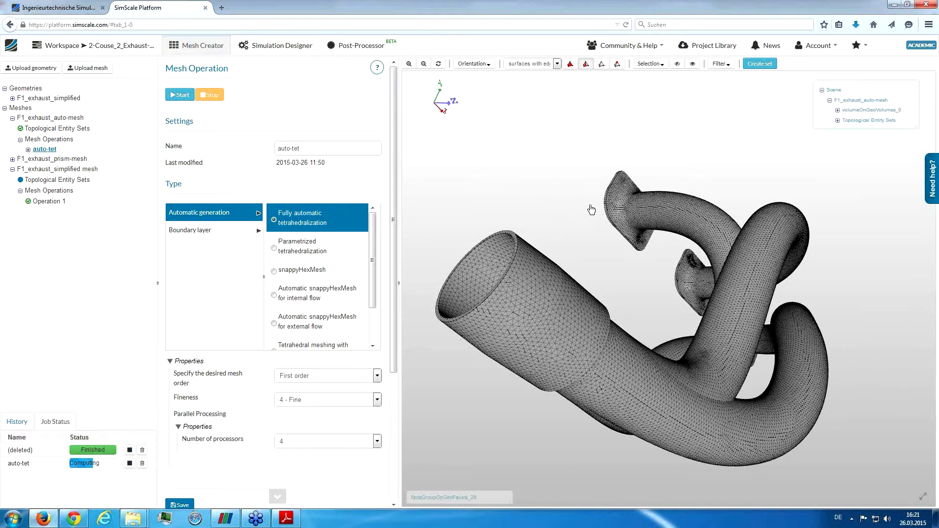
left_click_drag(591, 209, 595, 203)
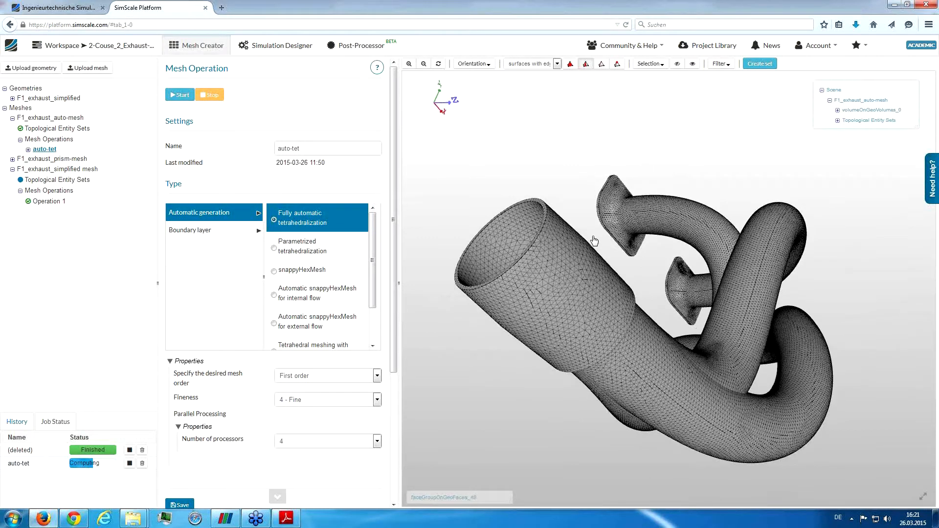
scroll(586, 208, "up", 5)
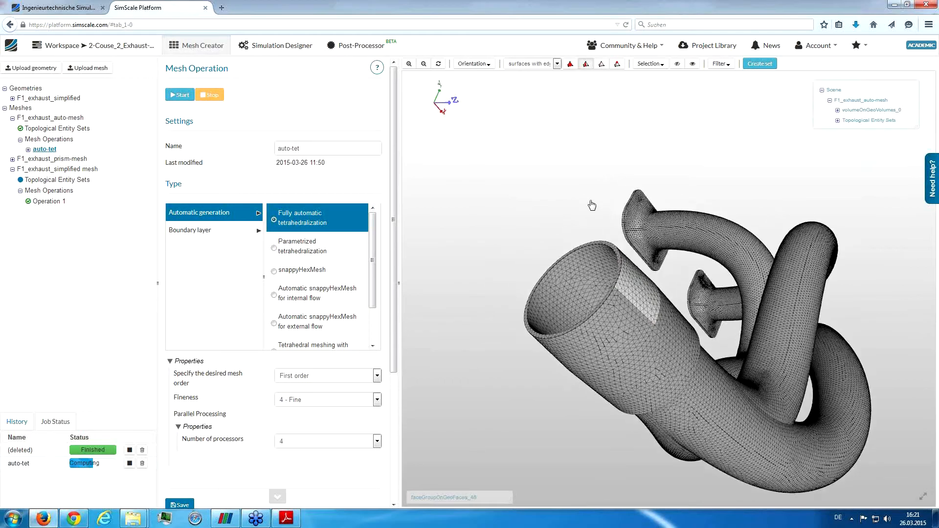
- Examine the auto-tet surface mesh along the bent pipes and flanges, inside the outlet, and around the pipe junction
left_click_drag(607, 221, 667, 257)
right_click_drag(711, 271, 811, 285)
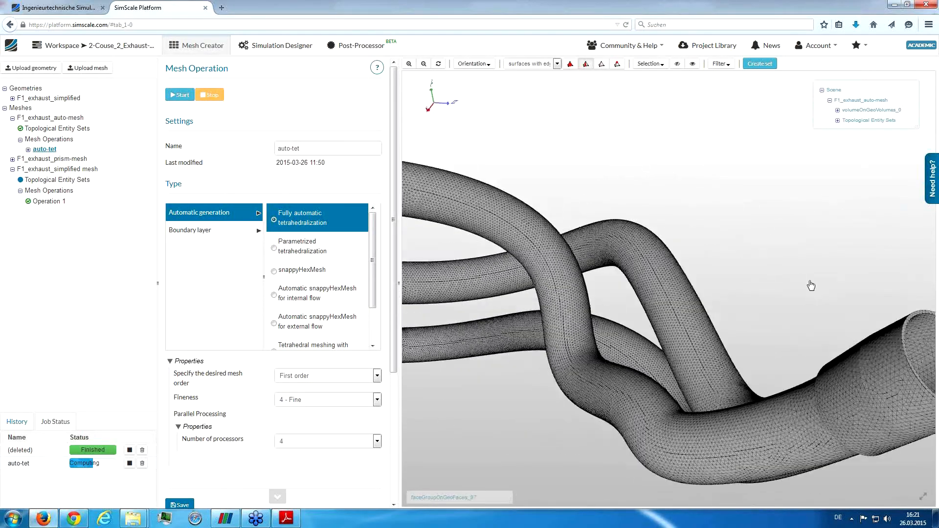
scroll(792, 270, "down", 3)
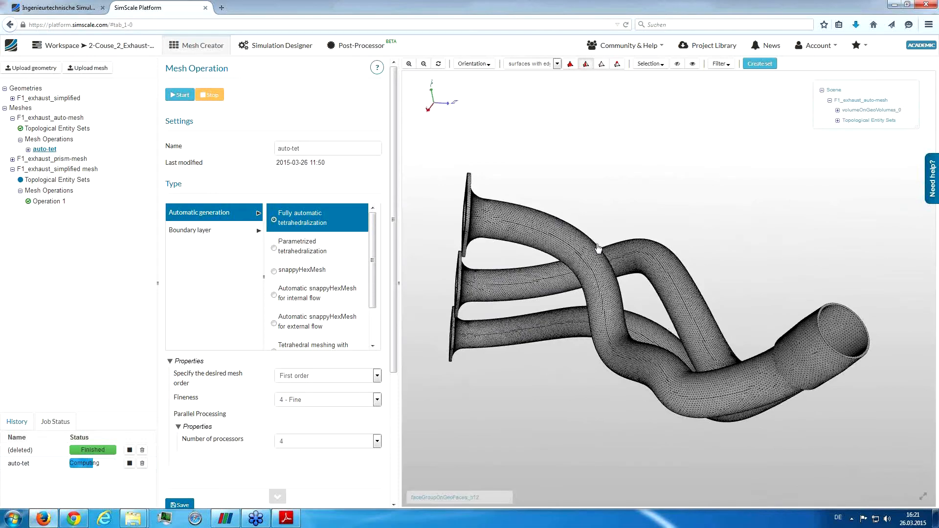
left_click_drag(773, 310, 767, 308)
scroll(767, 308, "up", 6)
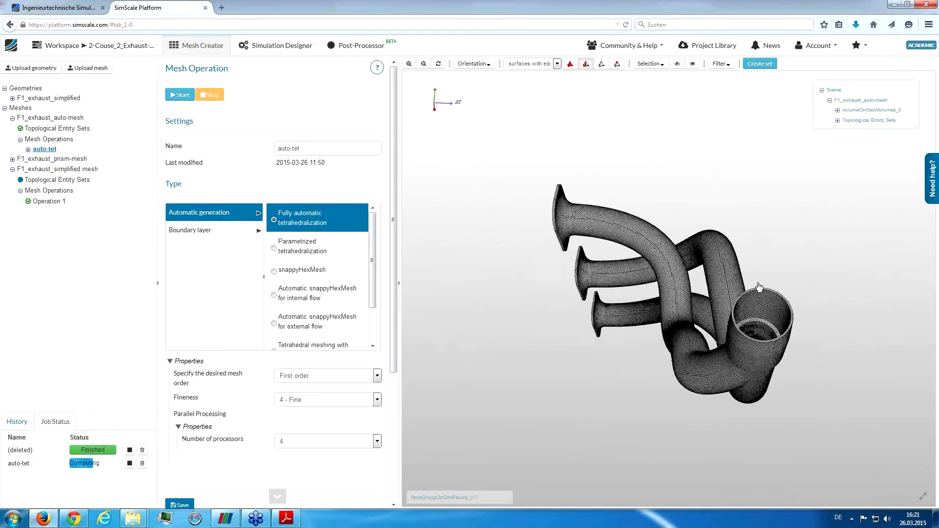
scroll(802, 391, "down", 6)
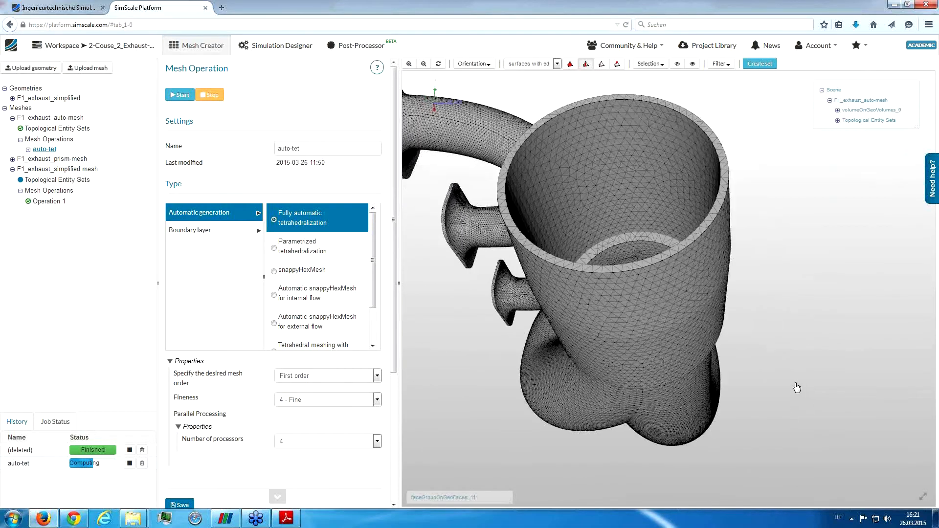
left_click_drag(726, 289, 743, 285)
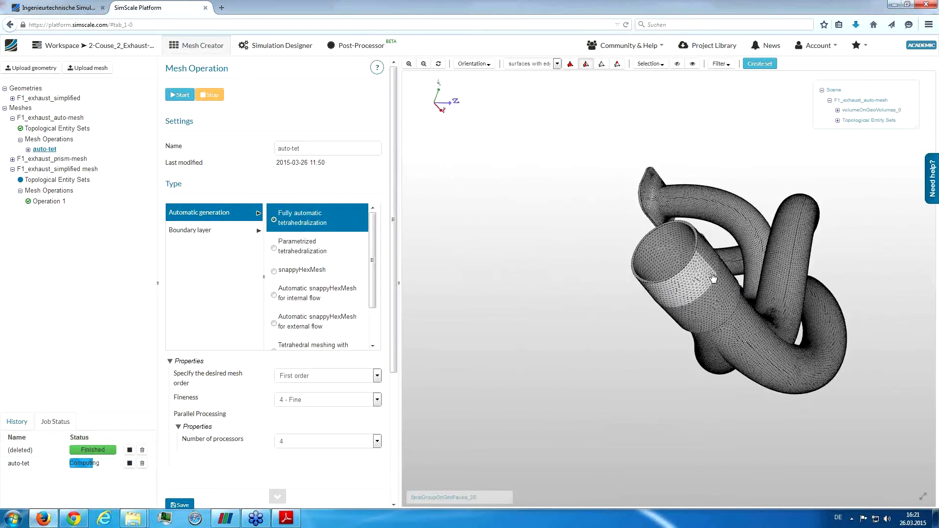
left_click_drag(717, 168, 680, 168)
scroll(685, 201, "up", 3)
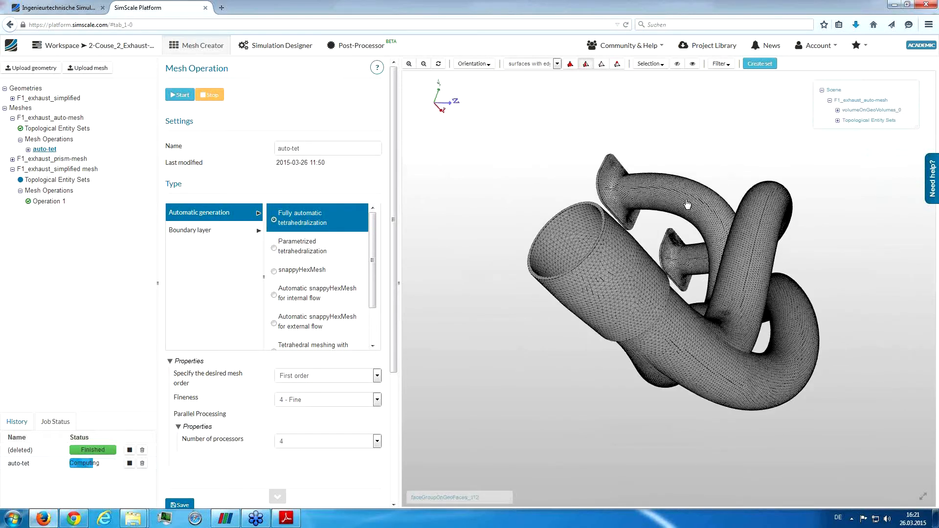
scroll(660, 239, "up", 3)
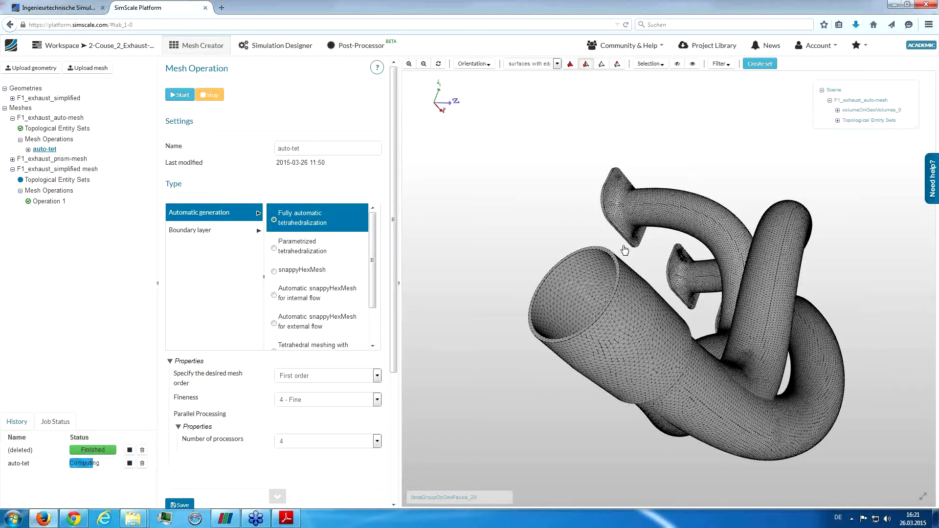
scroll(624, 250, "up", 2)
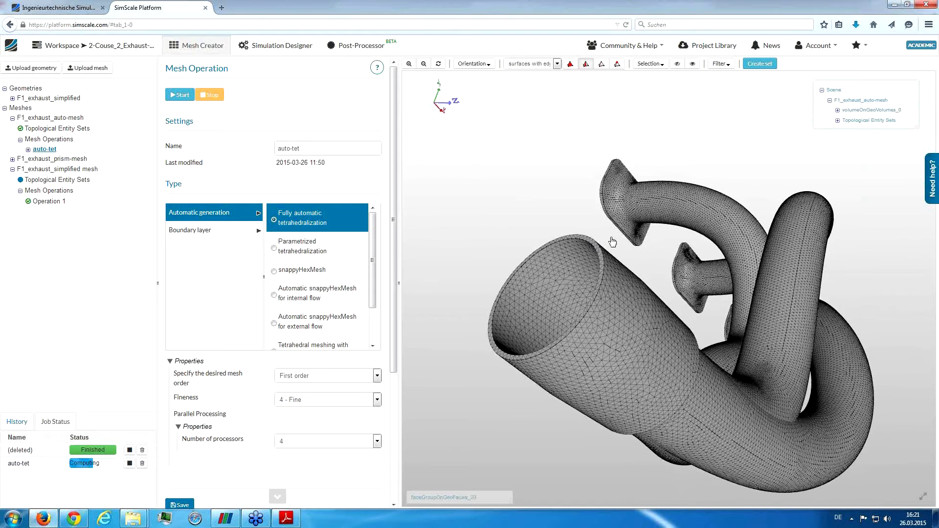
left_click_drag(608, 241, 602, 234)
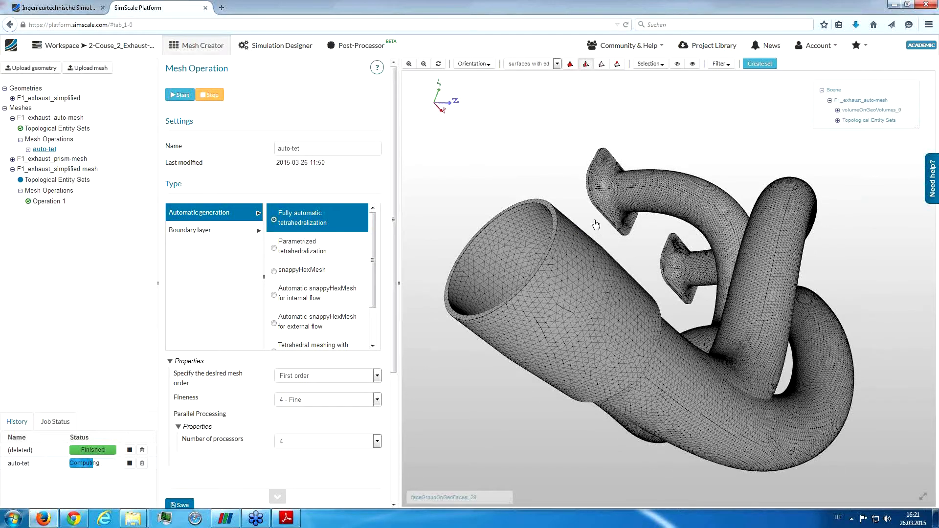
left_click_drag(596, 222, 617, 234)
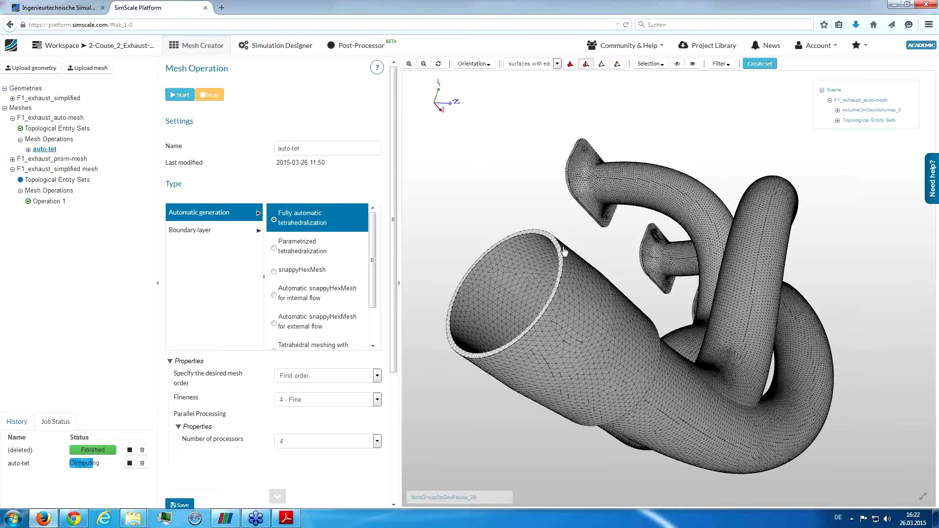
- Open F1_exhaust_prism-mesh and examine its surface mesh at the outlet rim, the pipe junction and the whole manifold
left_click(39, 159)
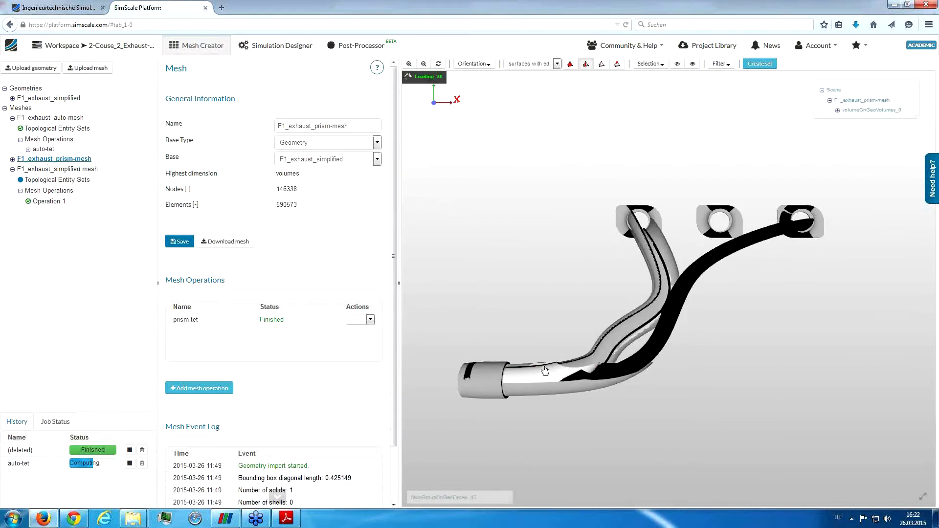
left_click_drag(544, 371, 706, 429)
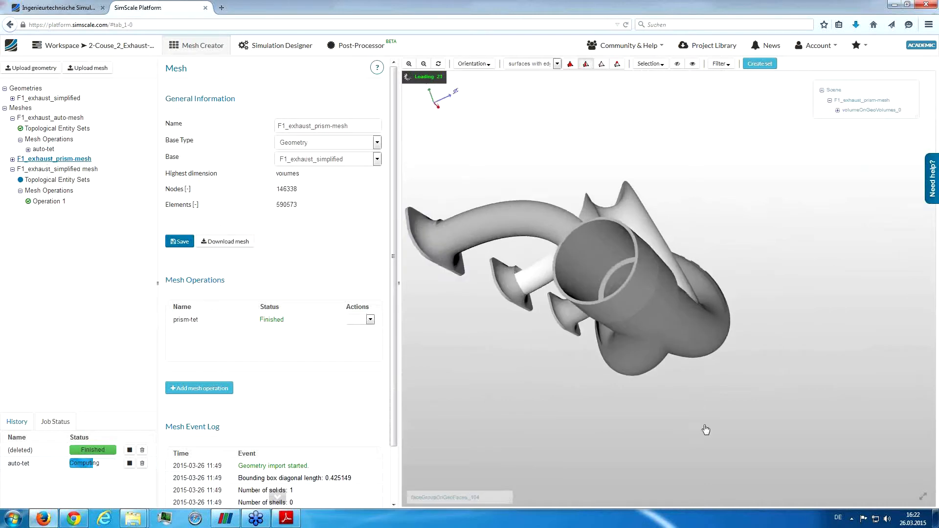
scroll(719, 275, "up", 5)
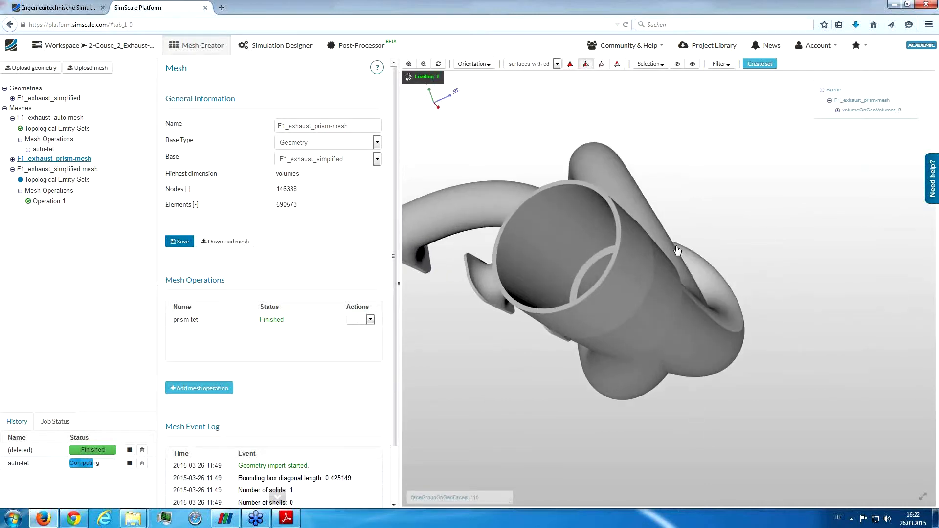
scroll(646, 252, "up", 3)
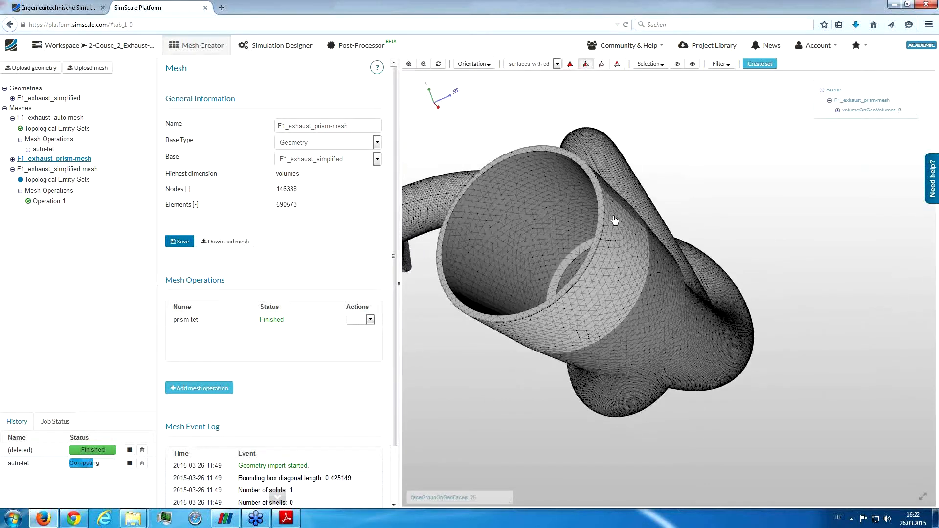
scroll(606, 215, "up", 3)
scroll(542, 204, "down", 8)
left_click_drag(688, 183, 587, 181)
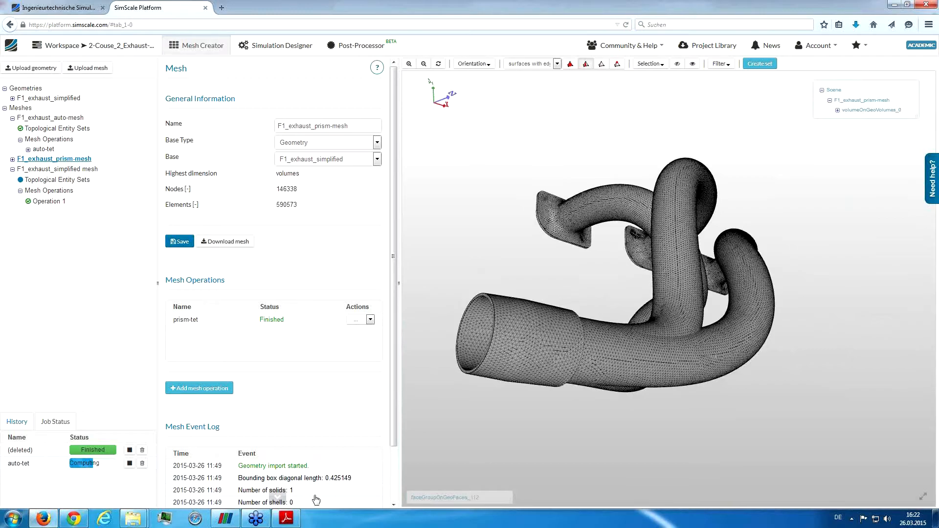
- Show the simulation setup slide in Adobe Reader, and examine the prism mesh around the outlet pipe in SimScale
left_click(293, 520)
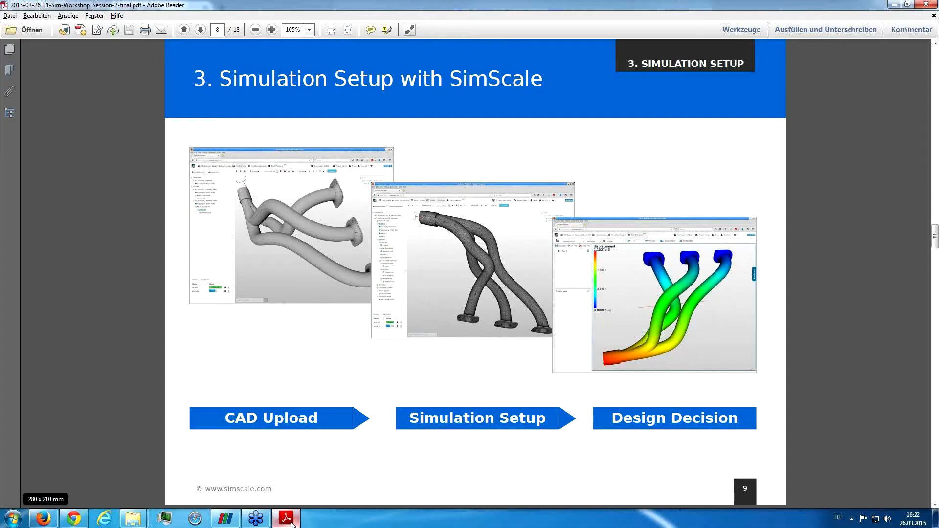
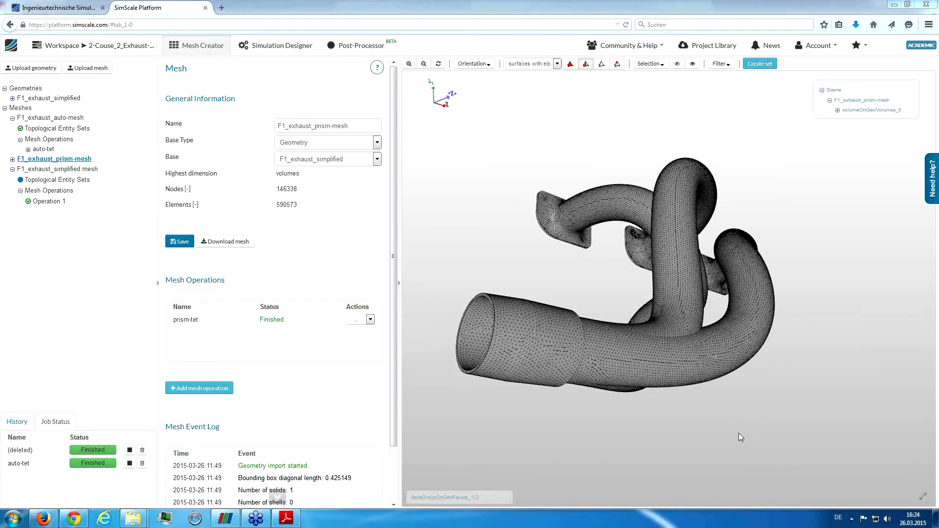
left_click_drag(606, 285, 628, 278)
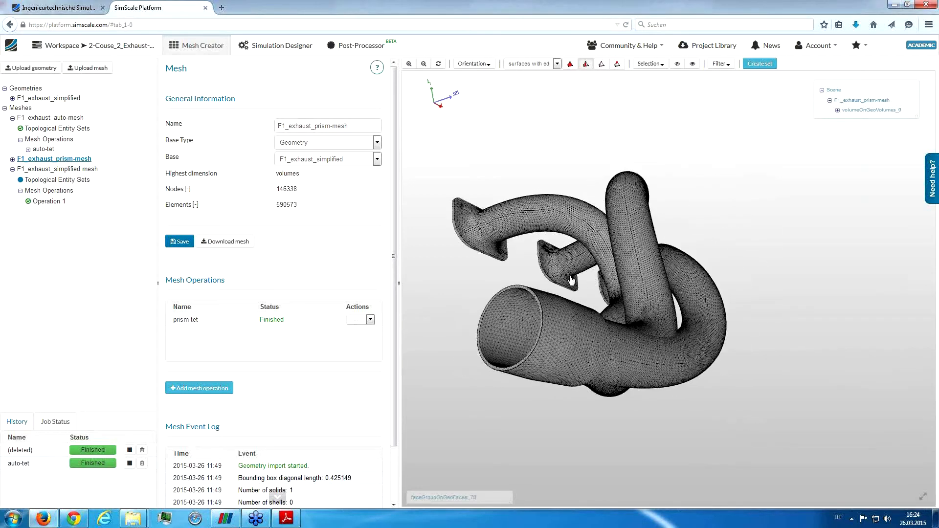
right_click_drag(571, 281, 611, 268)
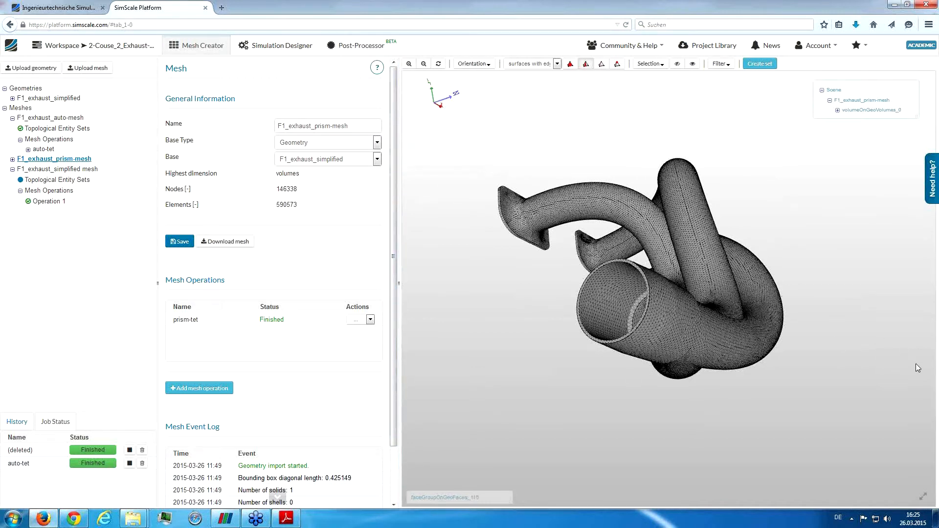
left_click_drag(595, 266, 562, 255)
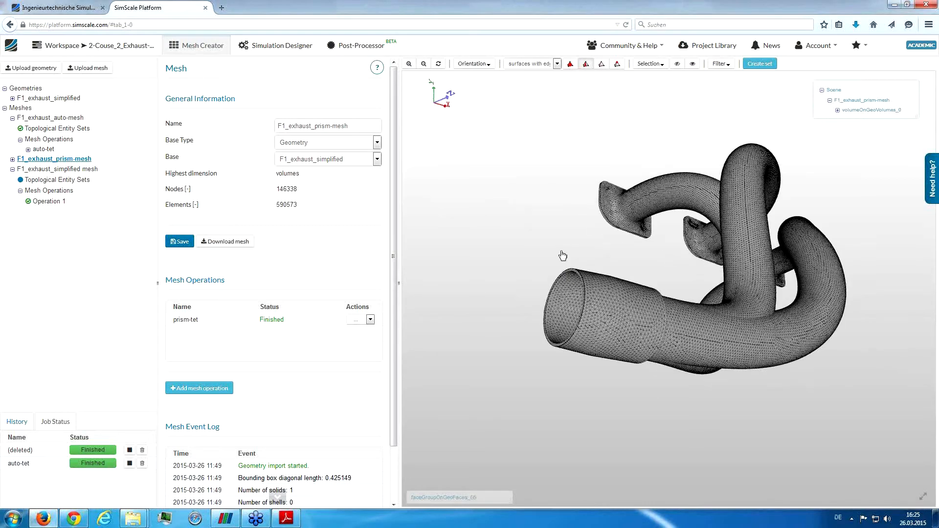
scroll(594, 300, "up", 4)
left_click_drag(641, 267, 611, 250)
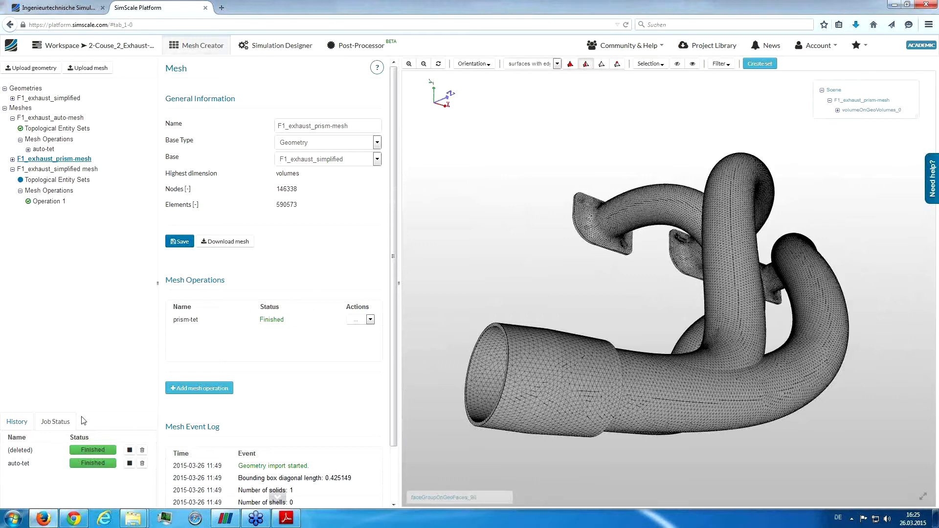
- Check the Simulation Designer's simulation list and return to the Mesh Creator to view the prism mesh's inlet flange
left_click(267, 44)
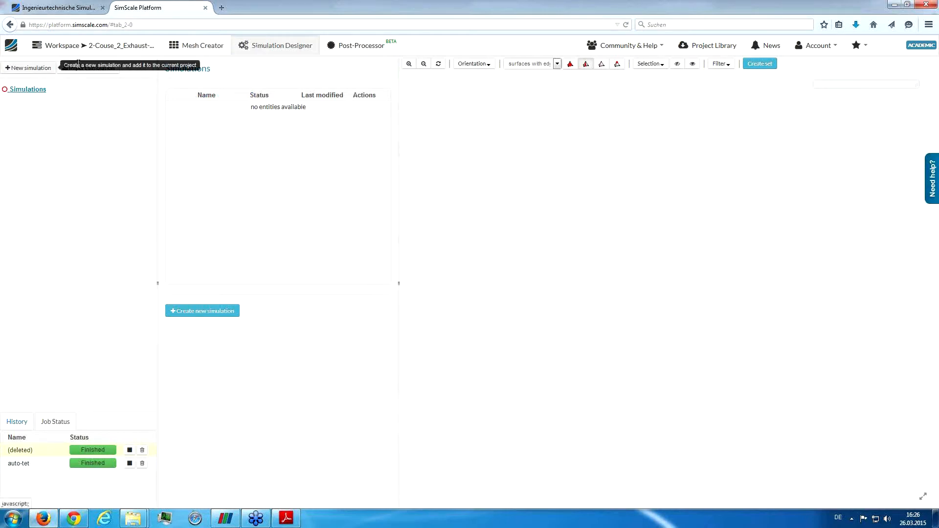
left_click(196, 45)
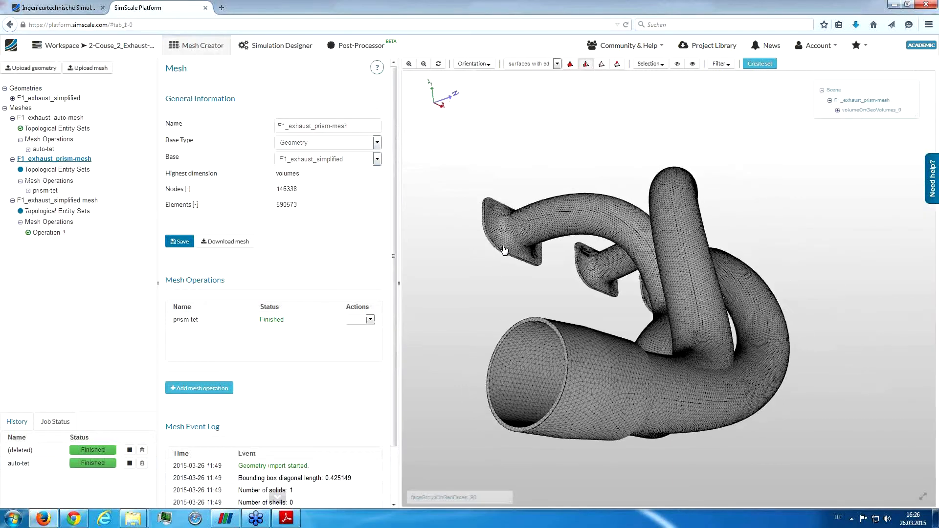
scroll(504, 250, "down", 3)
left_click_drag(505, 227, 597, 288)
- View the manifold rendered as plain surfaces and restore the surfaces with edges render mode
left_click(535, 64)
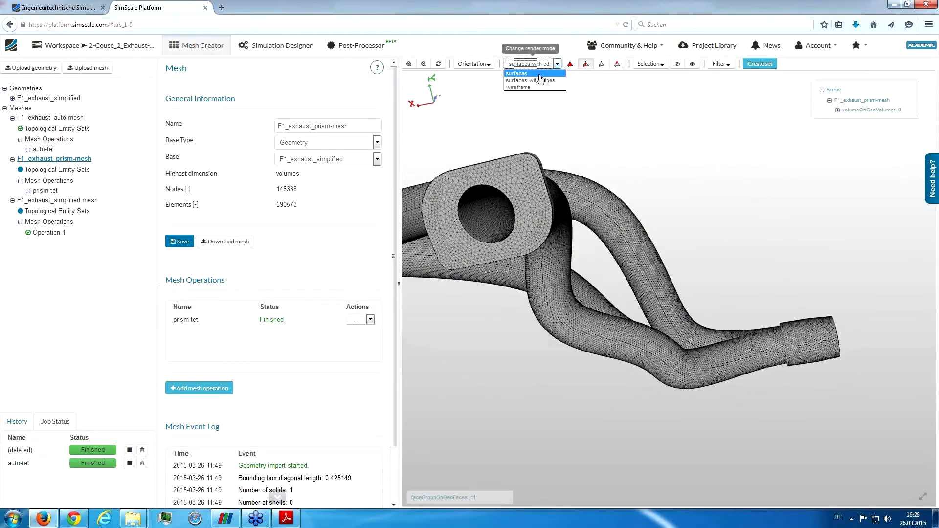
left_click(540, 73)
left_click_drag(643, 151, 679, 161)
left_click(543, 64)
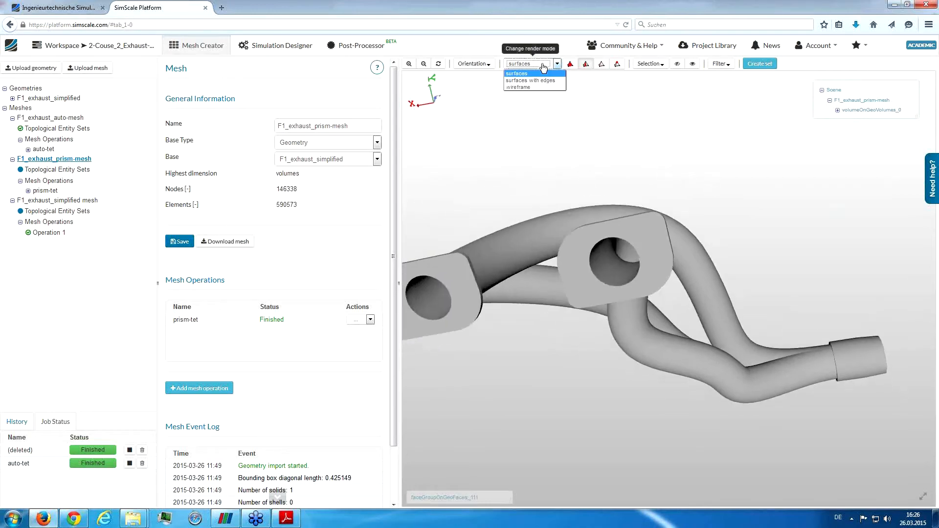
left_click(531, 80)
left_click_drag(587, 136, 637, 282)
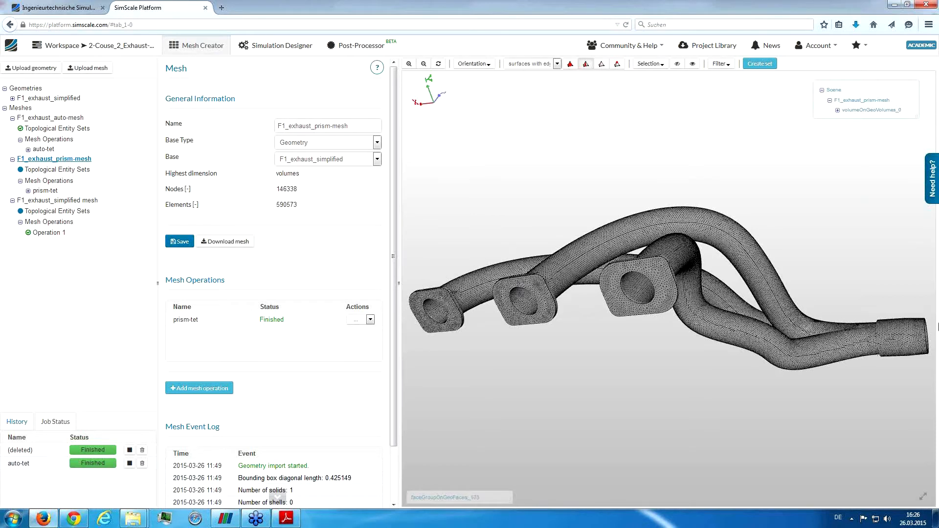
- Examine the three inlet flanges, their bent pipes and the merging outlet pipe of the prism mesh
left_click_drag(839, 263, 763, 303)
left_click_drag(710, 345, 705, 321)
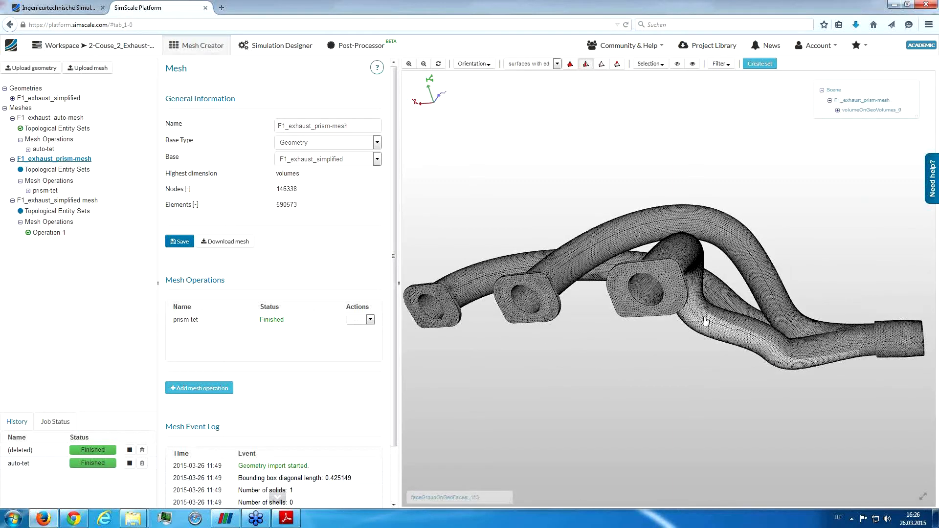
left_click_drag(765, 251, 796, 267)
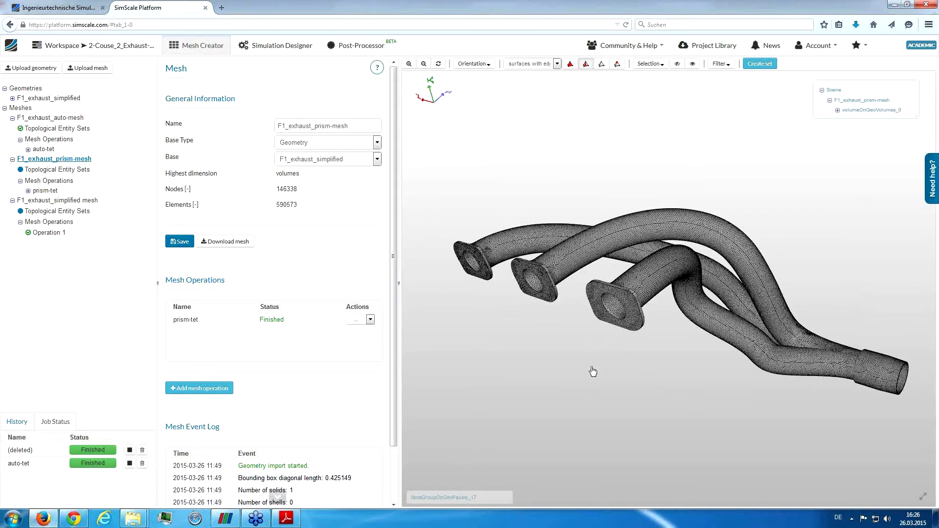
left_click_drag(592, 372, 618, 345)
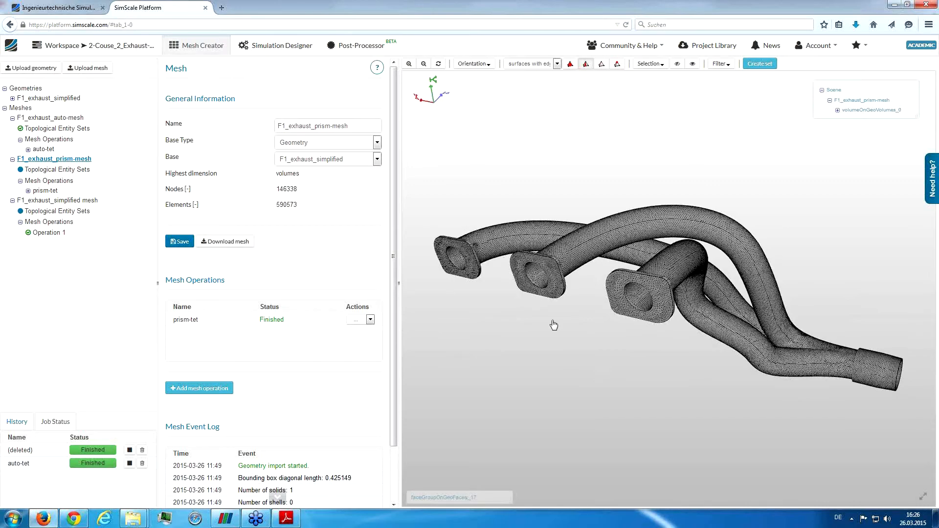
left_click(614, 281)
left_click(552, 274)
middle_click_drag(551, 274, 728, 308)
left_click(747, 308)
middle_click_drag(704, 338, 597, 327)
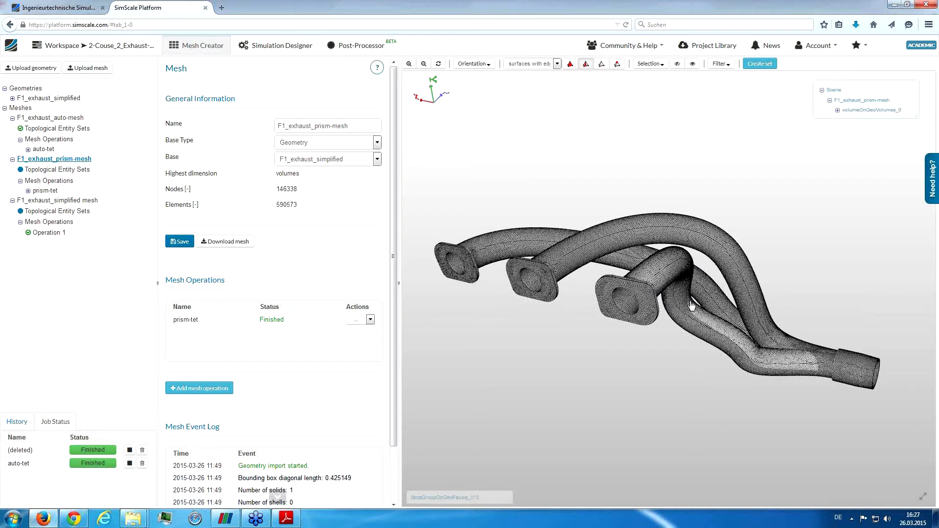
mouse_move(674, 344)
left_mouse_down()
mouse_move(662, 336)
mouse_move(665, 349)
mouse_move(673, 348)
left_mouse_up()
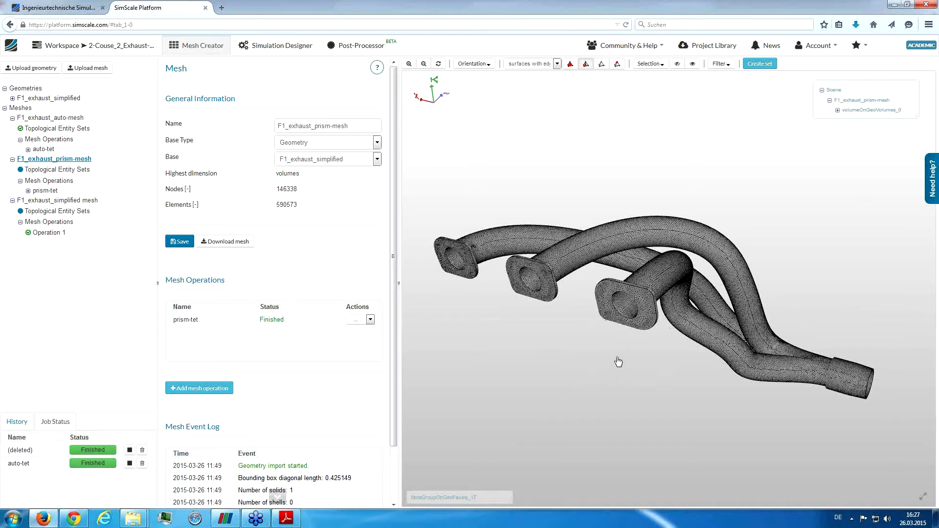
left_click_drag(618, 355, 628, 383)
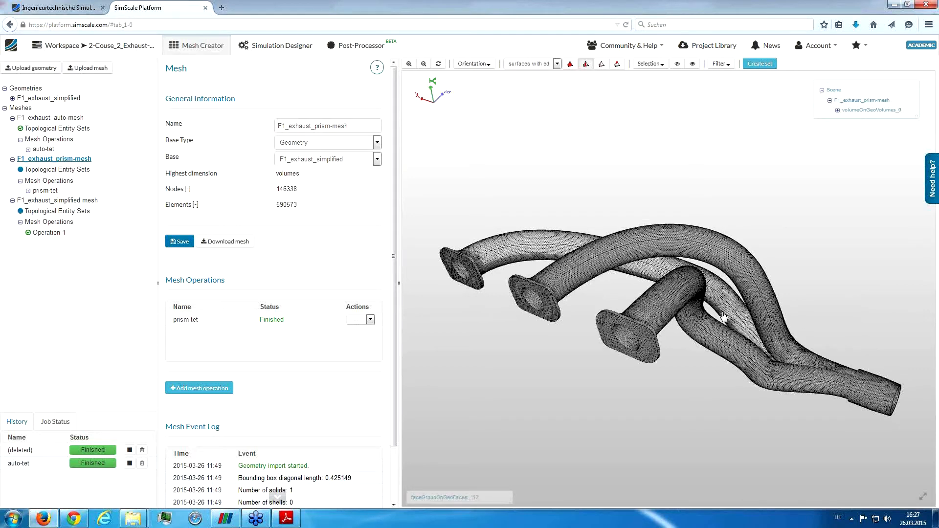
left_click_drag(724, 317, 642, 301)
left_click(642, 301)
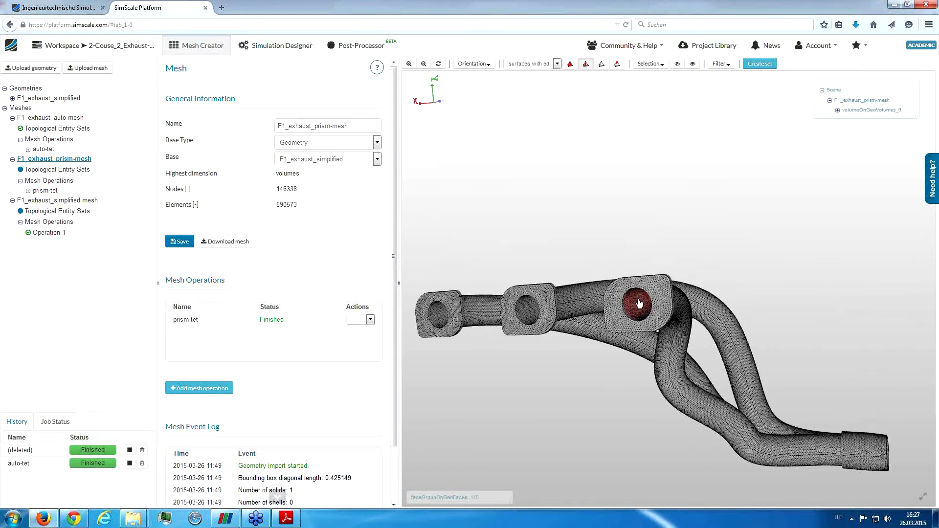
- Inspect the front flange's face and pipe opening closely, and compare the flange side of the manifold from several angles
scroll(640, 302, "up", 5)
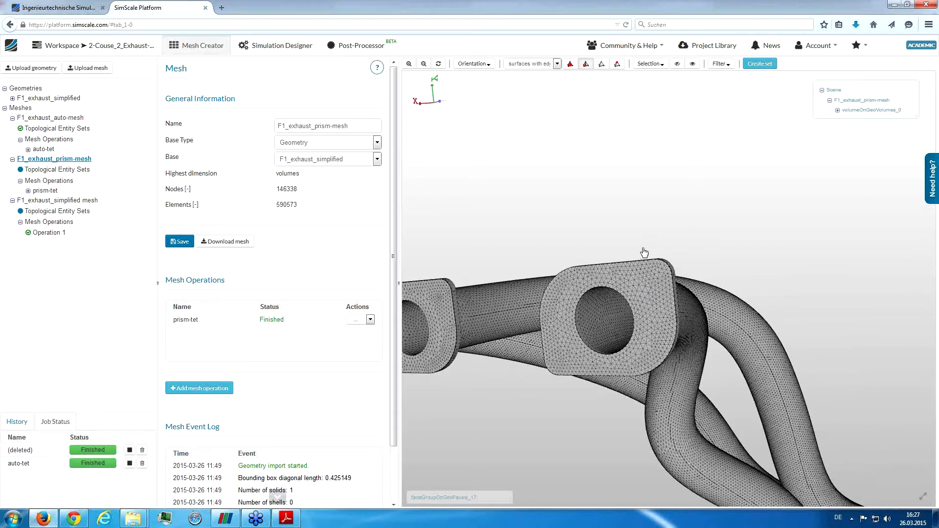
scroll(630, 256, "down", 1)
scroll(607, 317, "down", 3)
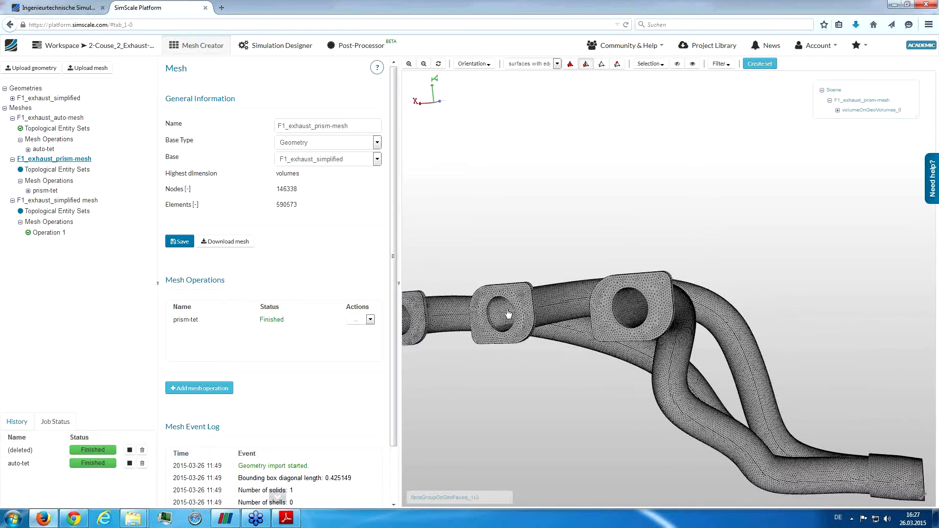
left_click_drag(577, 256, 572, 269)
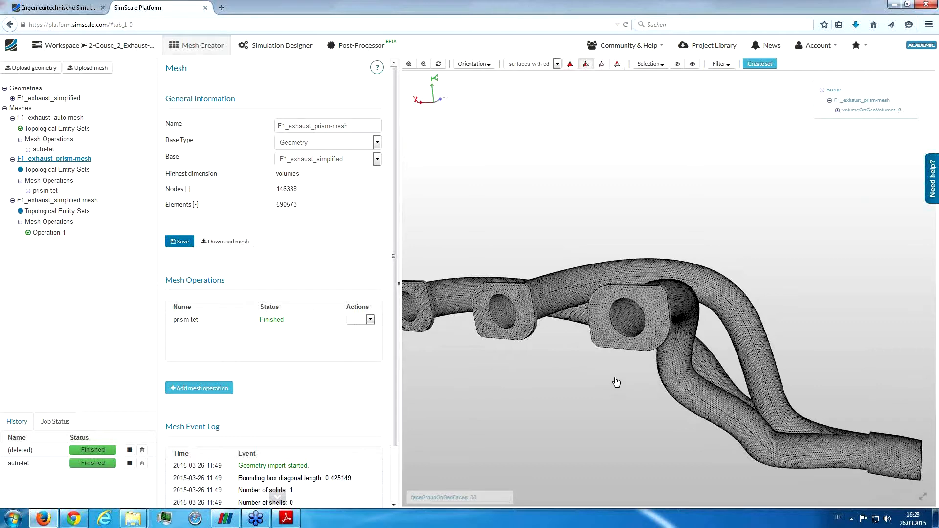
left_click_drag(644, 398, 608, 380)
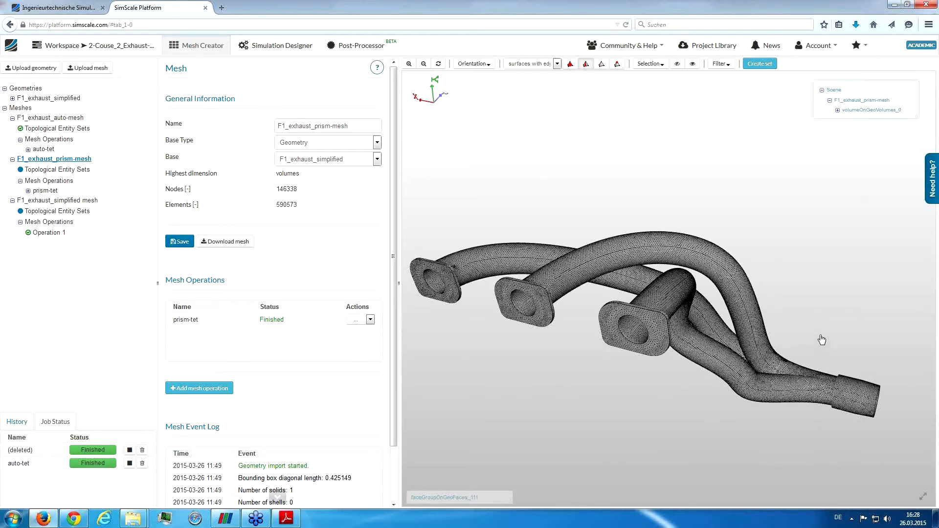
left_click_drag(824, 331, 790, 392)
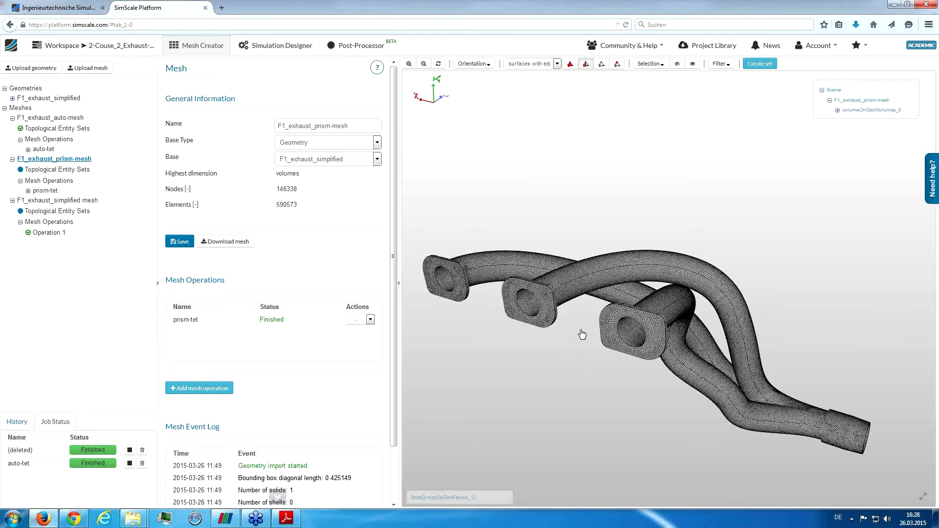
left_click_drag(589, 352, 590, 324)
left_click(658, 311)
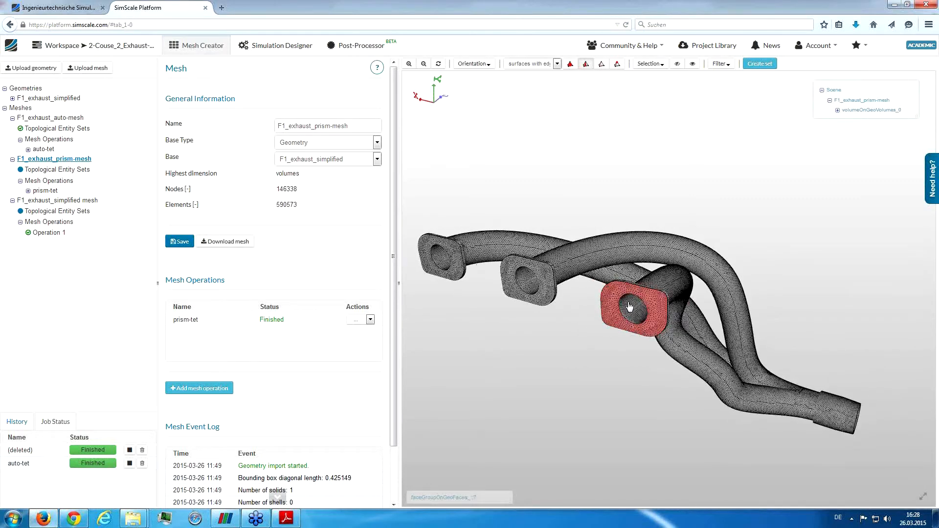
left_click_drag(620, 298, 576, 310)
left_click(611, 294)
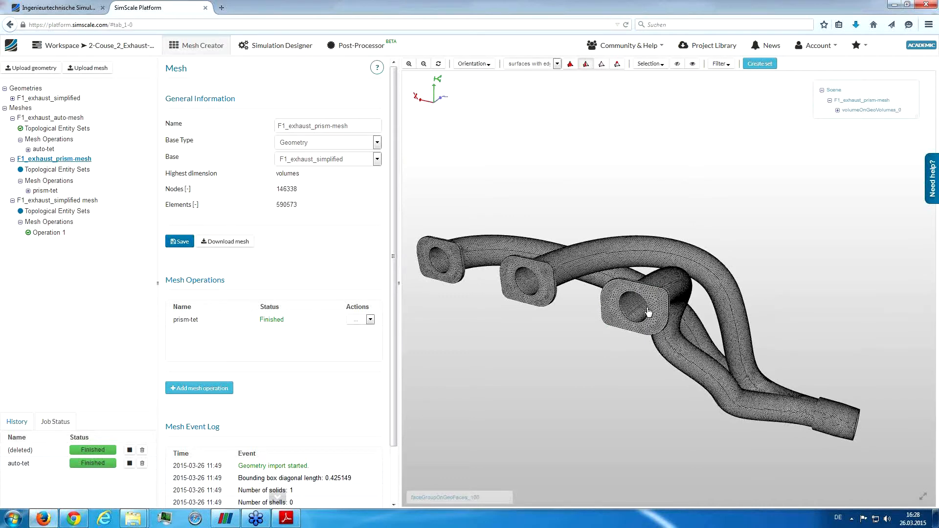
left_click_drag(650, 358, 639, 371)
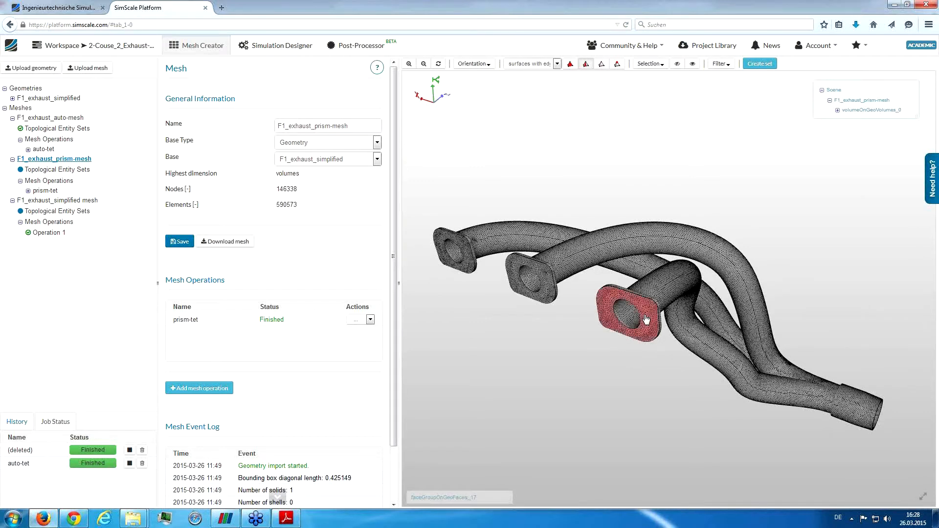
left_click_drag(647, 362, 625, 375)
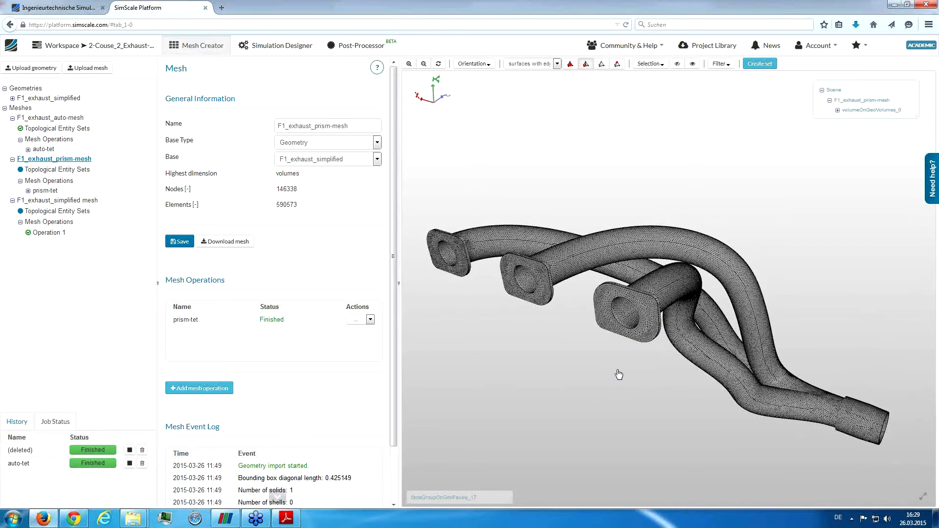
left_click_drag(553, 207, 555, 211)
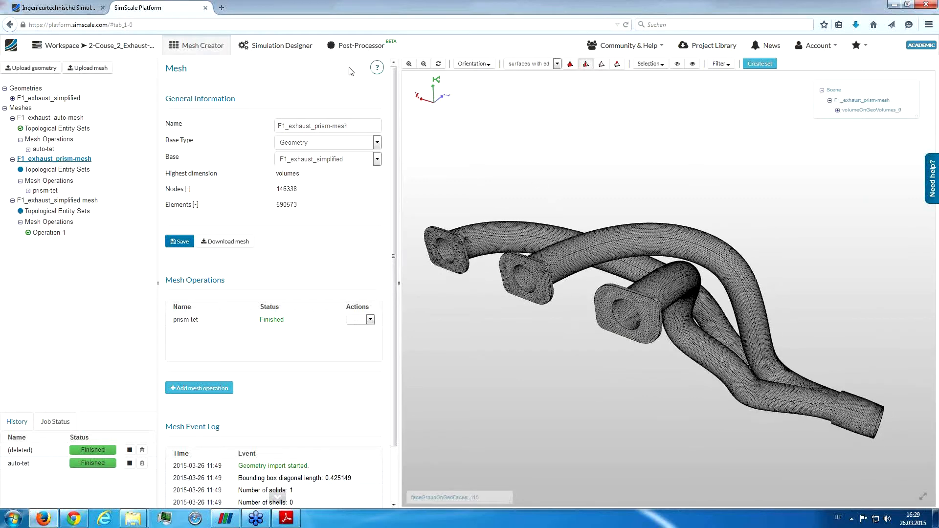
- Create a new simulation named thermo-mechanical-analysis in the Simulation Designer
left_click(288, 47)
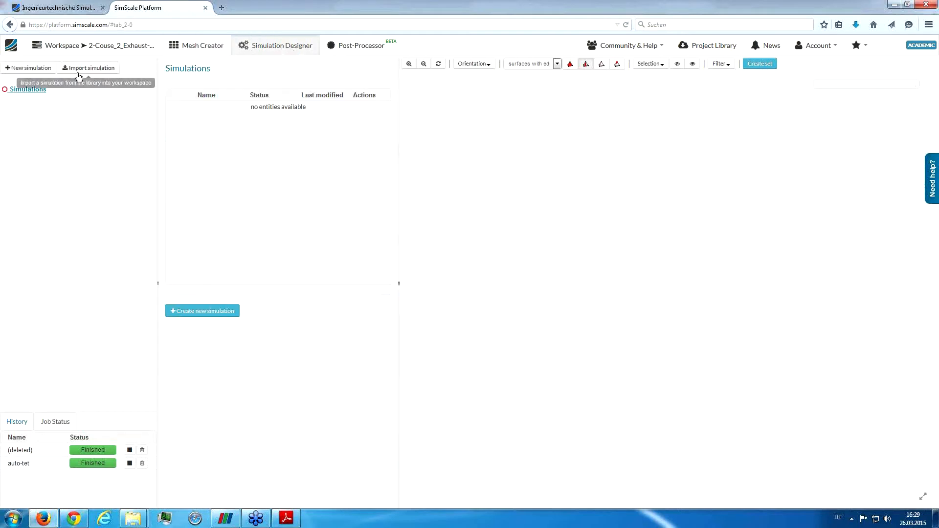
left_click(43, 69)
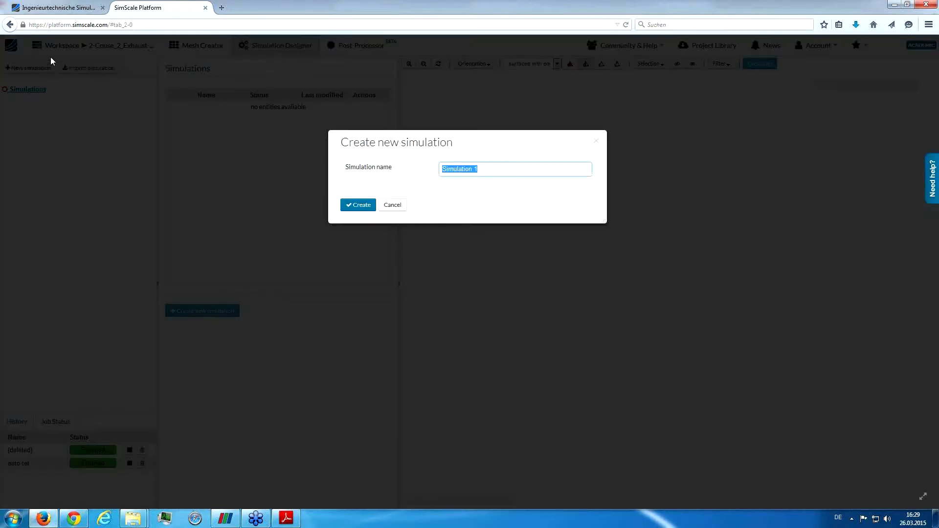
type("ther")
type("is")
key("Return")
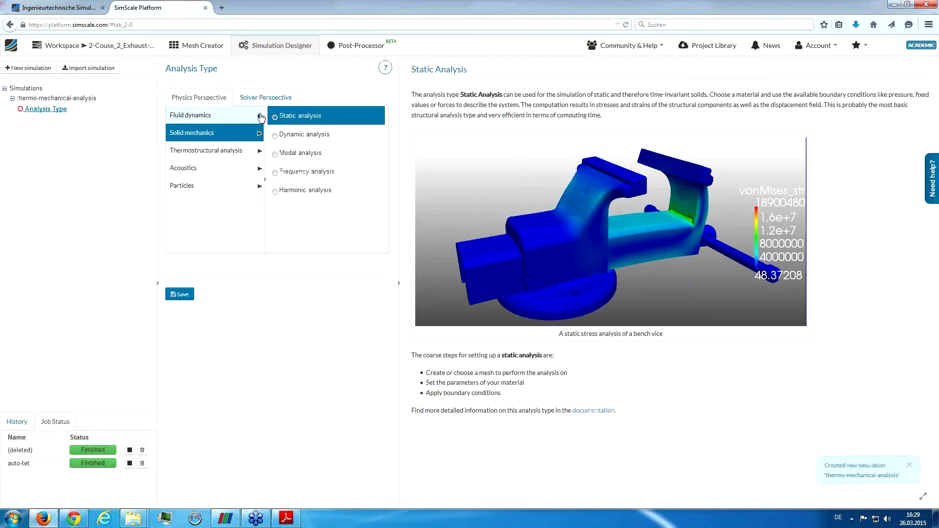
- Set the analysis type to a transient uncoupled thermomechanical analysis under thermostructural analysis and save it
left_click(245, 120)
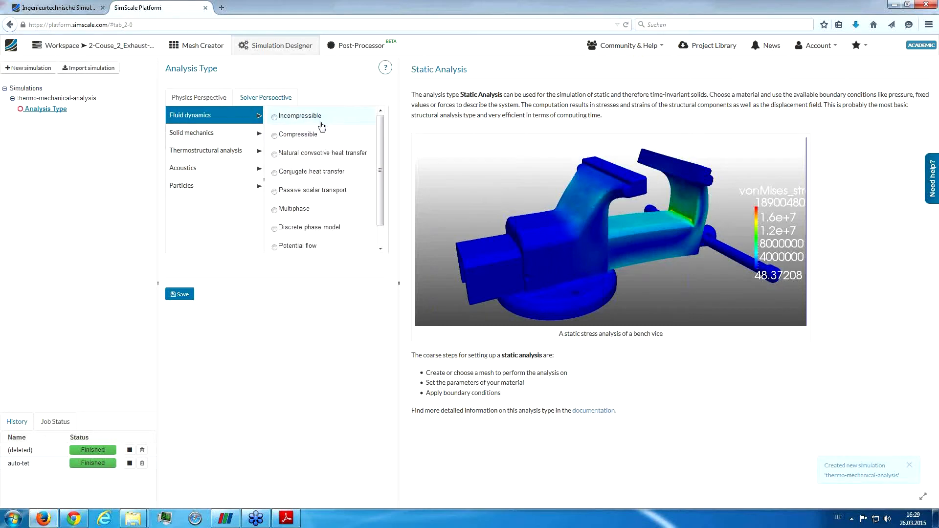
left_click(327, 119)
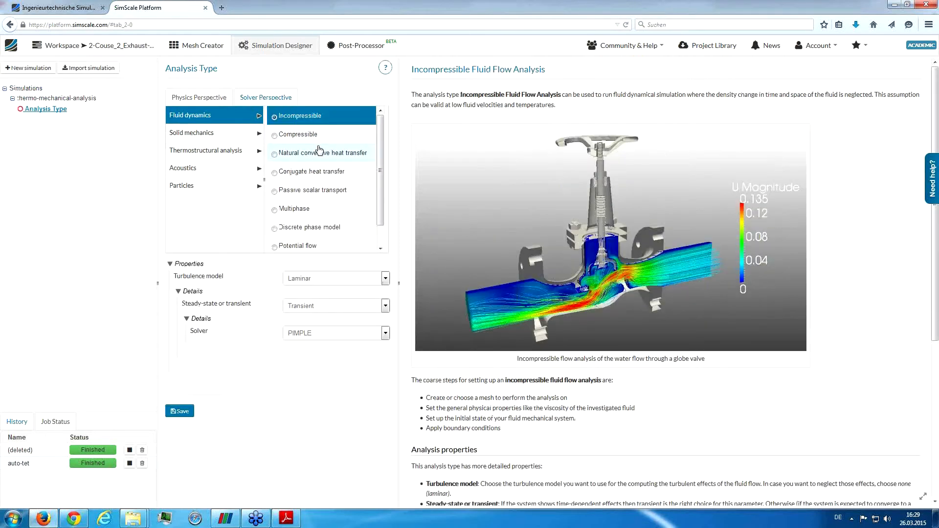
left_click(214, 151)
left_click(300, 125)
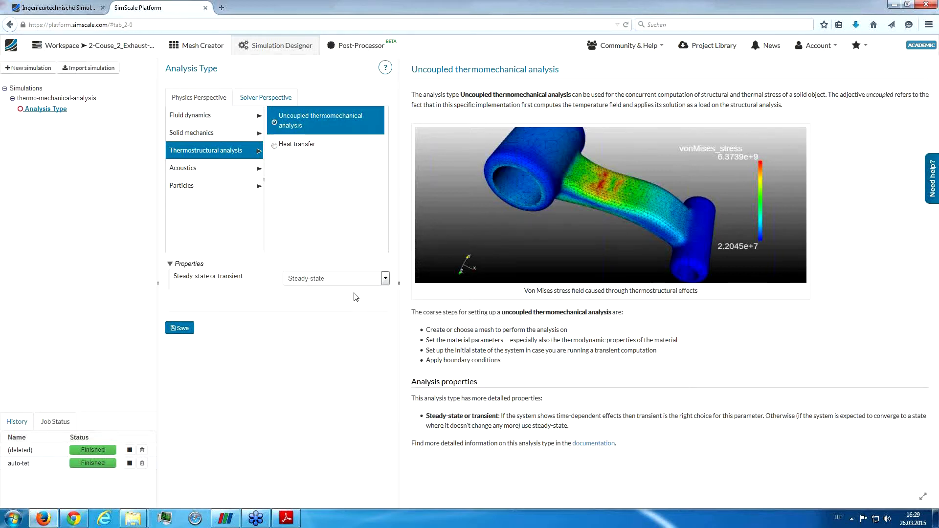
mouse_move(345, 288)
left_click(343, 280)
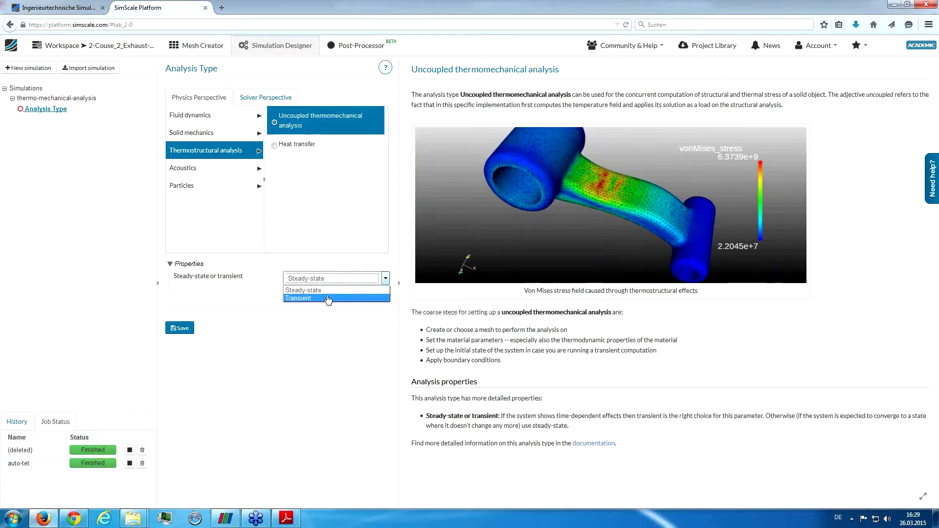
left_click(327, 298)
left_click(190, 327)
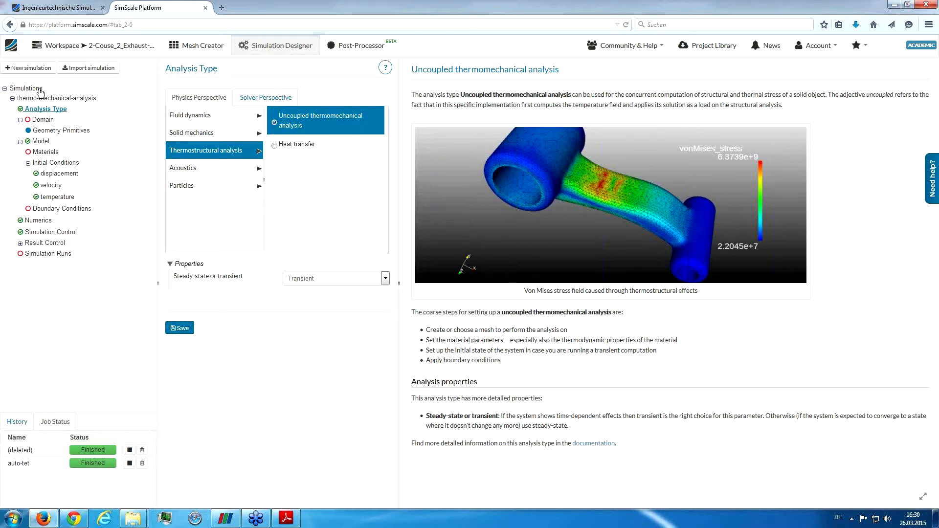
- Assign the F1_exhaust_auto-mesh as the simulation domain, save it and view the loaded manifold from its flange side
left_click(42, 121)
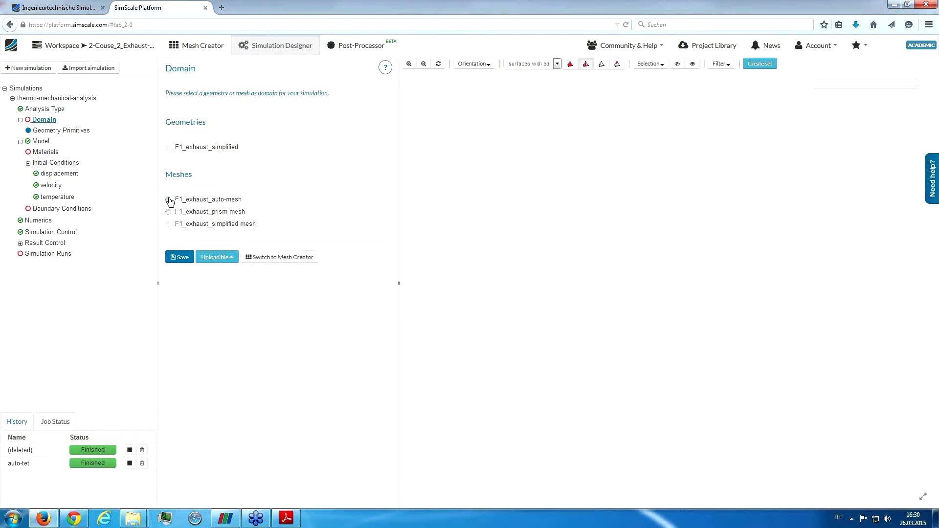
left_click(180, 257)
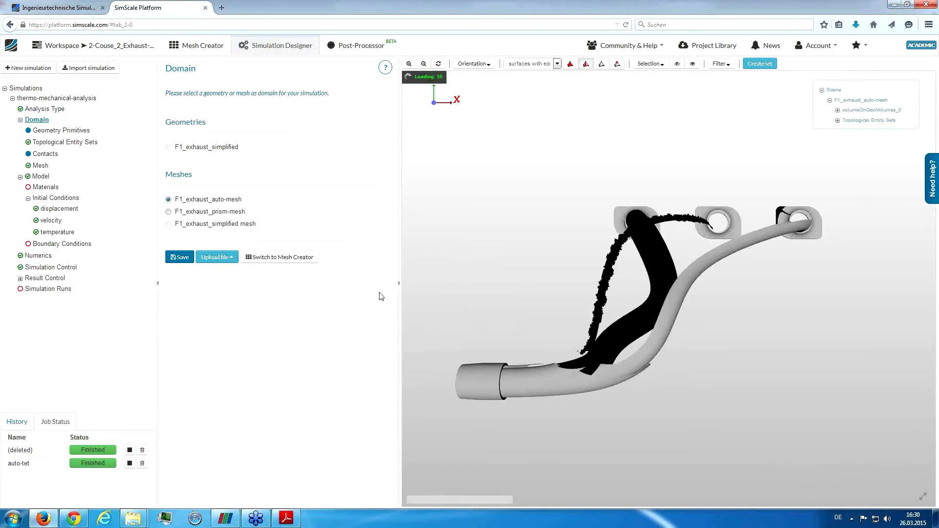
left_click_drag(447, 273, 577, 333)
scroll(605, 390, "up", 5)
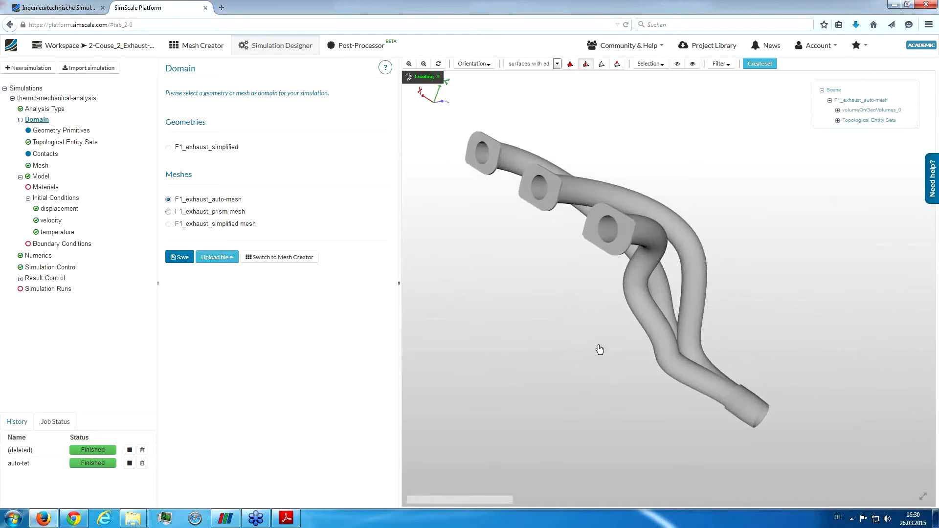
- Highlight the outside-surfaces face set among the topological entity sets and check its faces on the manifold
left_click(52, 143)
left_click(374, 158)
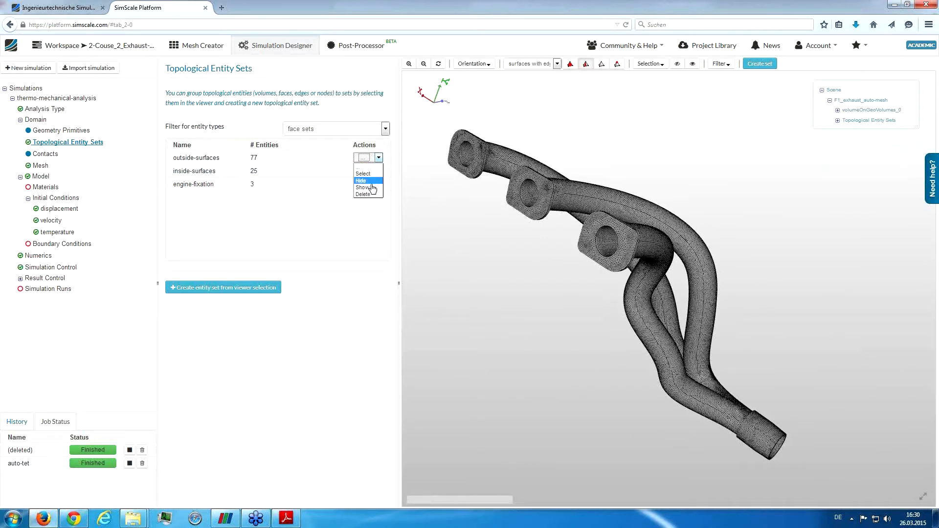
left_click(369, 173)
left_click_drag(478, 240, 489, 257)
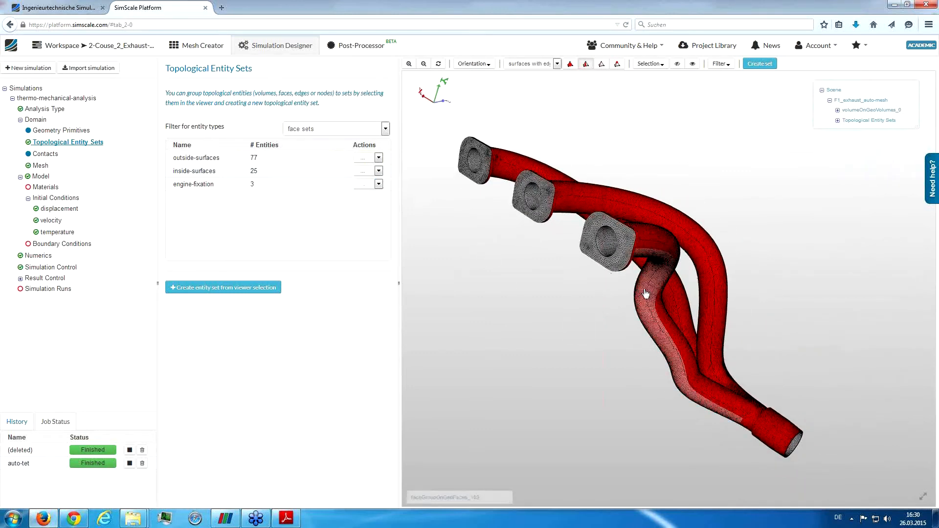
left_click_drag(607, 289, 549, 289)
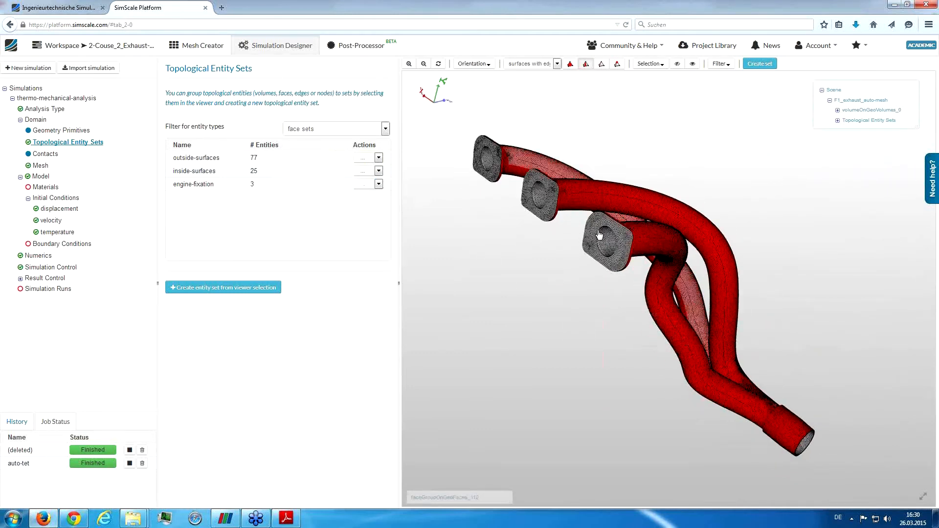
- Highlight the inside-surfaces face set and view it through the manifold's pipe openings
left_click(360, 171)
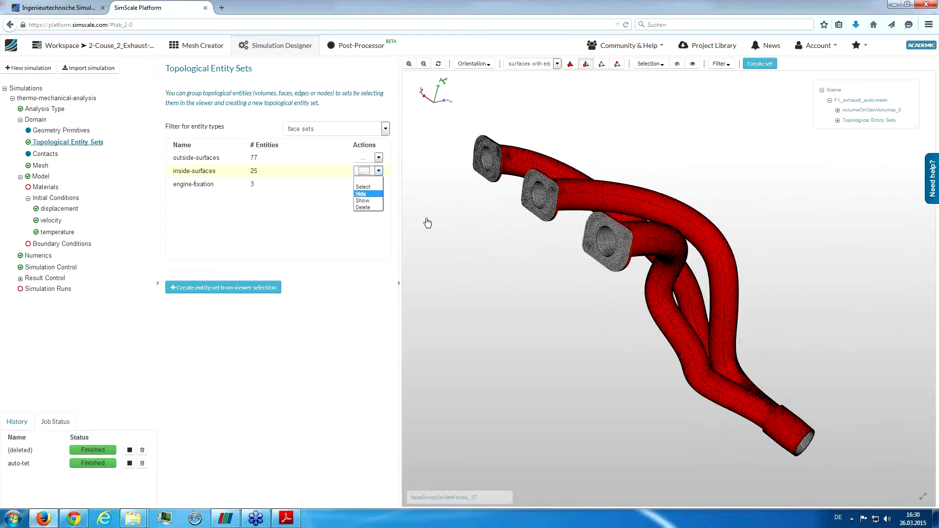
left_click(368, 187)
left_click_drag(513, 260, 540, 291)
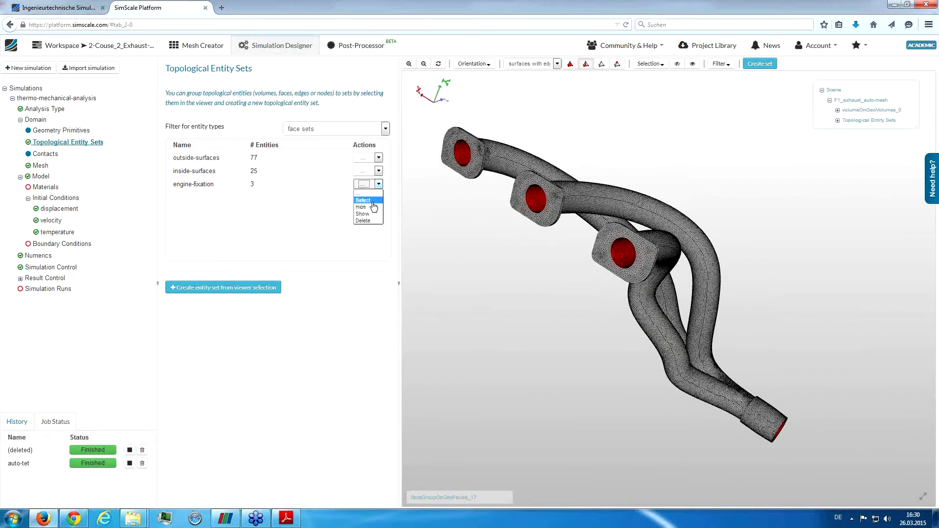
- Highlight the engine-fixation face set and inspect the flange faces and the outlet end of the manifold
left_click(373, 202)
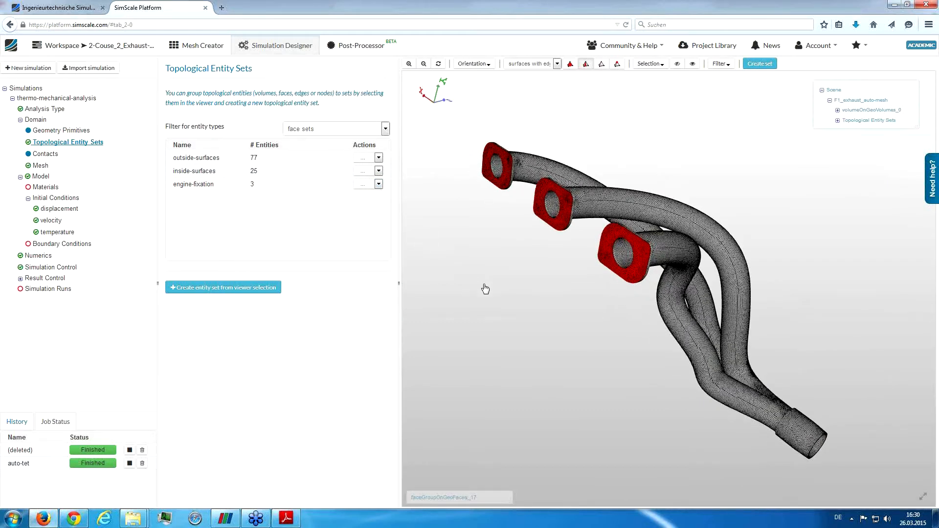
left_click_drag(856, 428, 821, 380)
right_click_drag(822, 380, 758, 384)
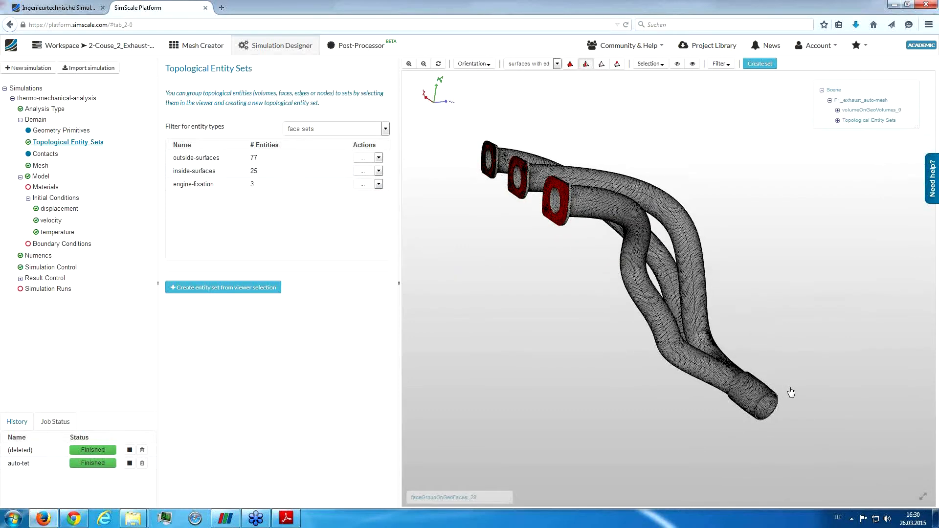
left_click_drag(790, 392, 802, 389)
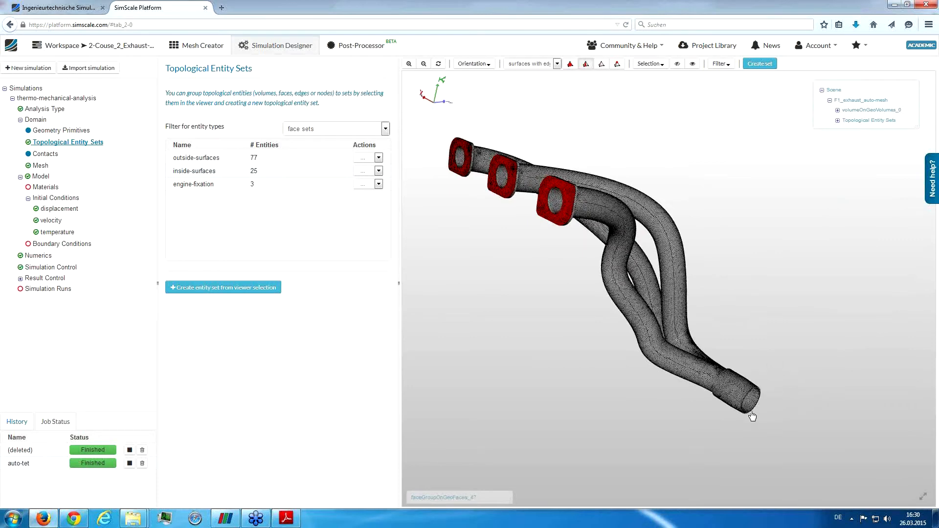
left_click_drag(760, 388, 789, 387)
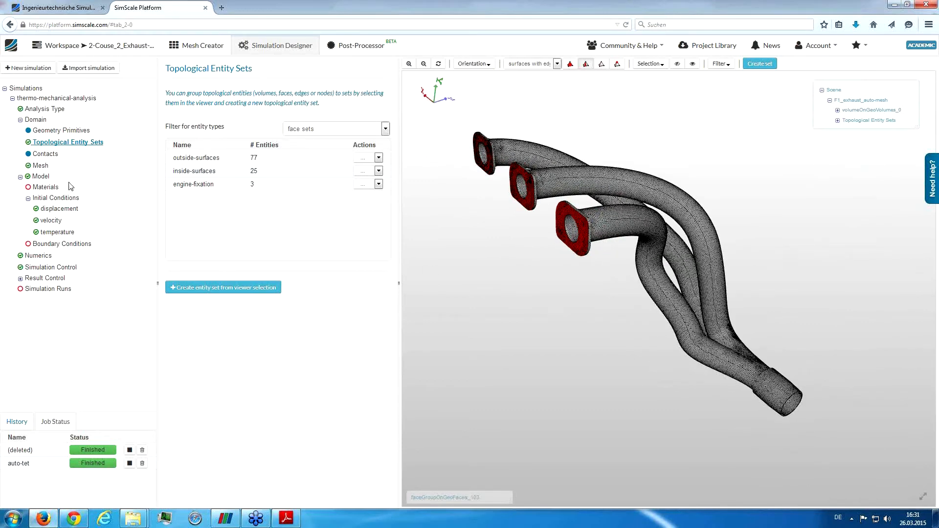
- Add a linear elastic steel material, assign it to volumeOnGeoVolumes_0 and save it
left_click(46, 188)
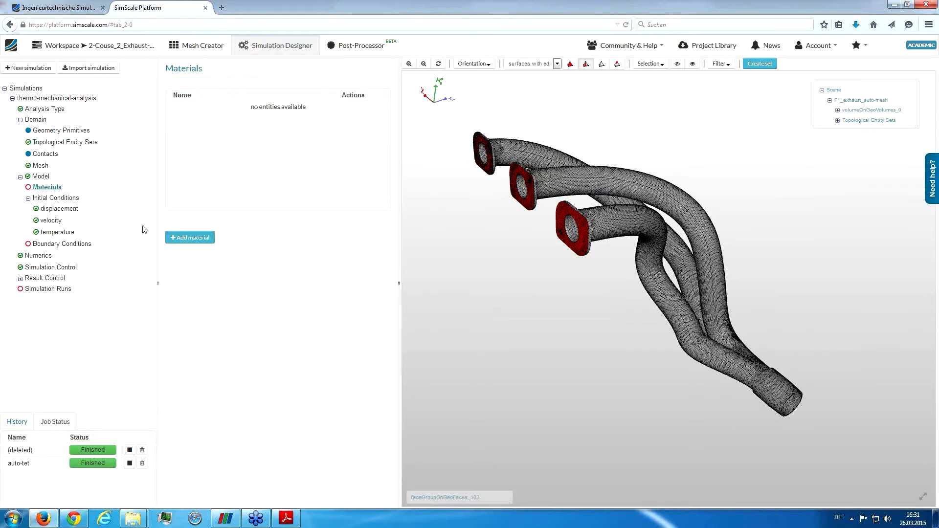
left_click(195, 239)
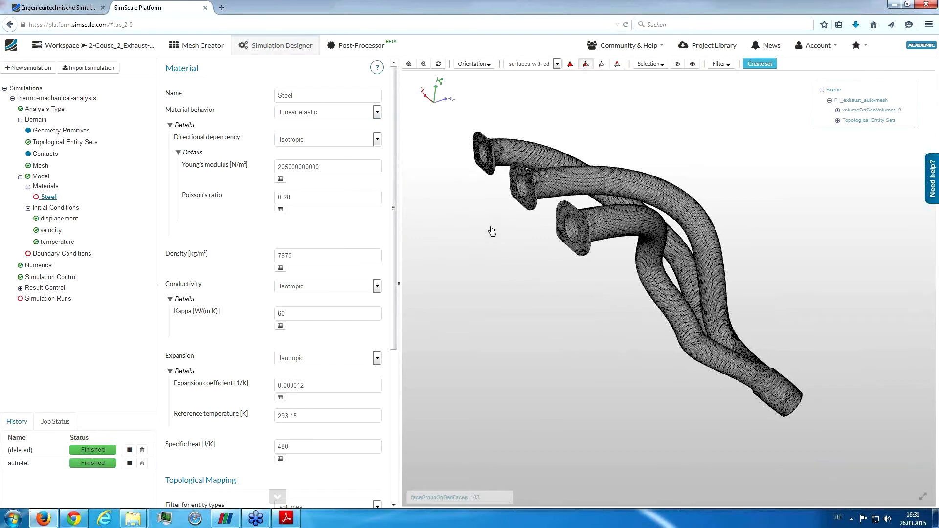
left_click_drag(499, 227, 501, 222)
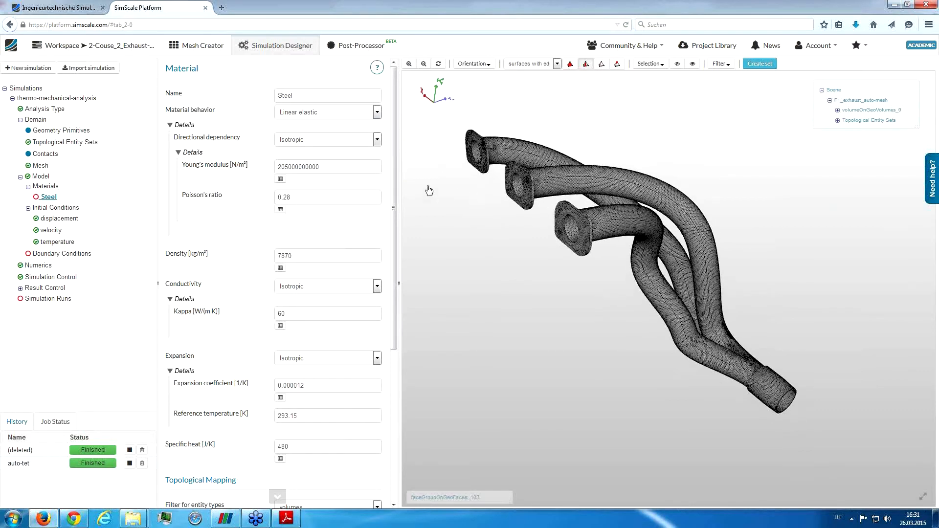
left_click_drag(394, 146, 380, 325)
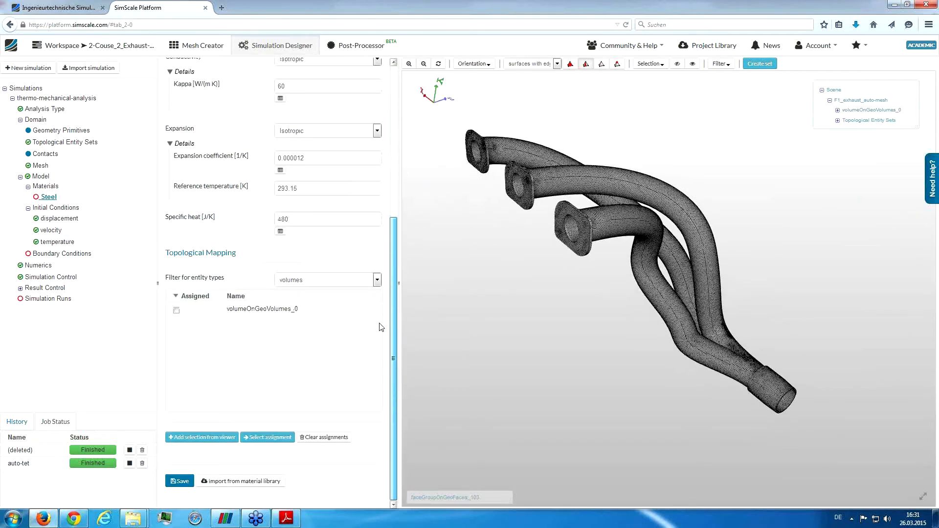
mouse_move(390, 281)
left_mouse_down()
mouse_move(390, 115)
mouse_move(386, 299)
left_mouse_up()
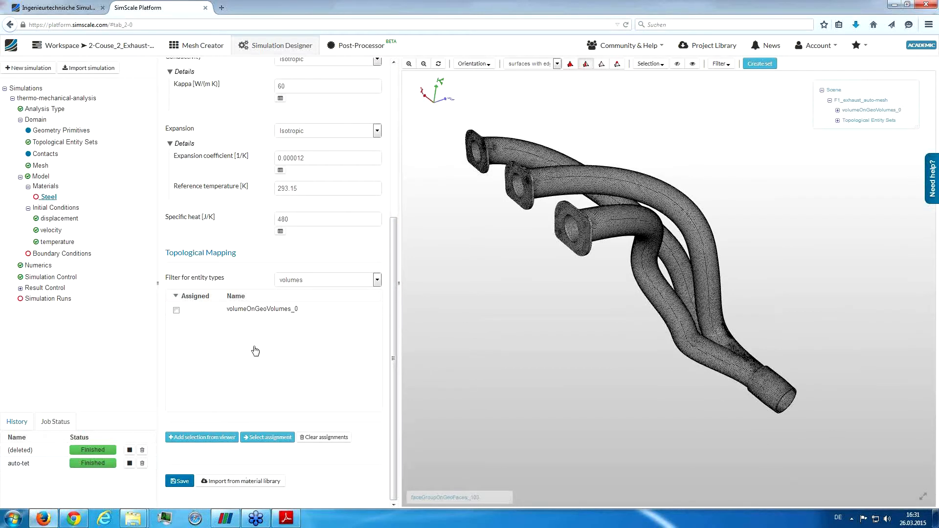
left_click(211, 312)
middle_click_drag(528, 247, 534, 265)
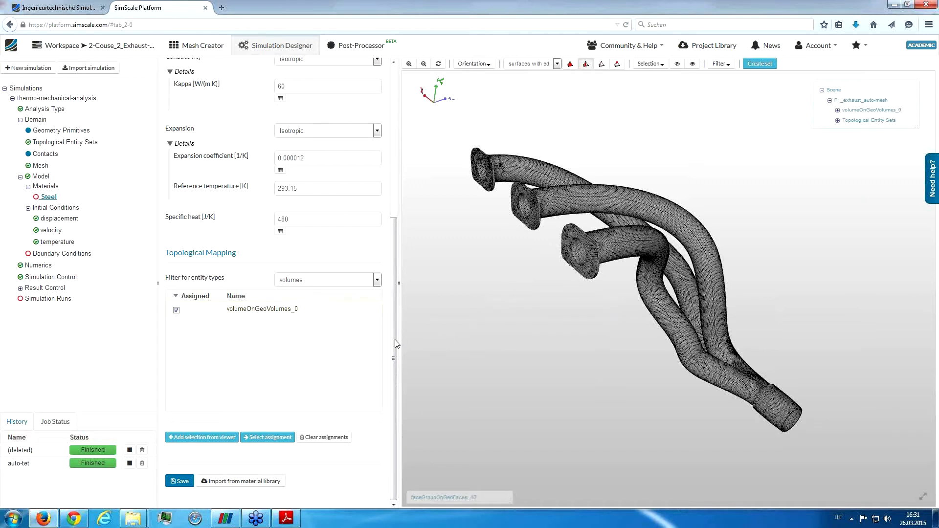
left_click(179, 481)
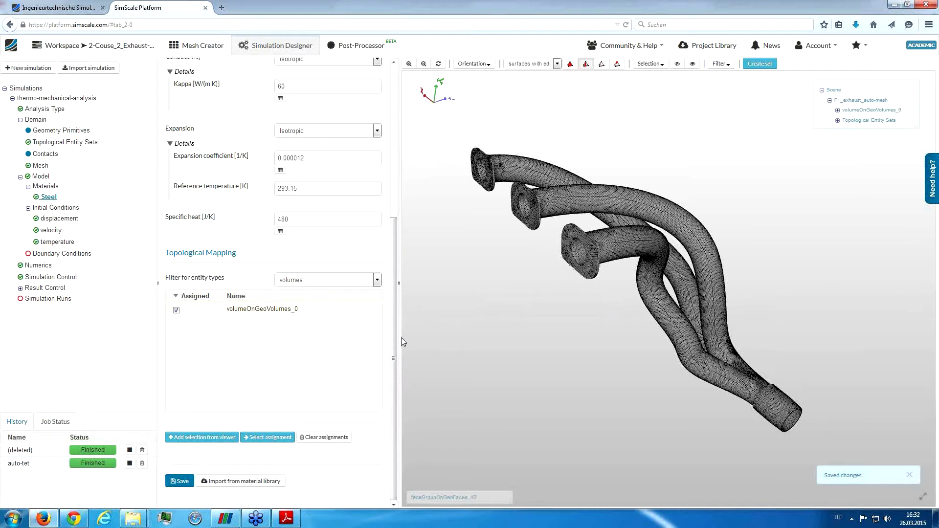
- Rename the steel material to Inconel
left_click_drag(394, 341, 397, 151)
double_click(293, 94)
type("Inco")
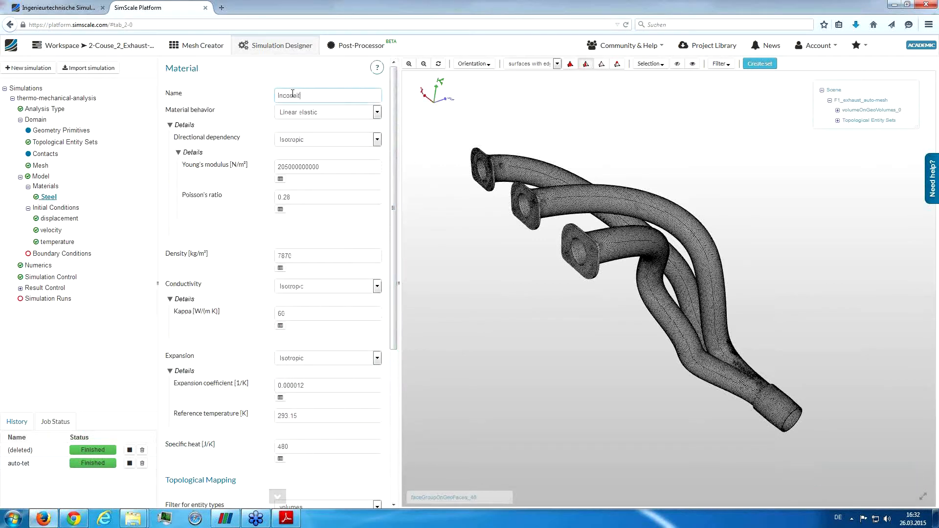
type("nel")
key("Return")
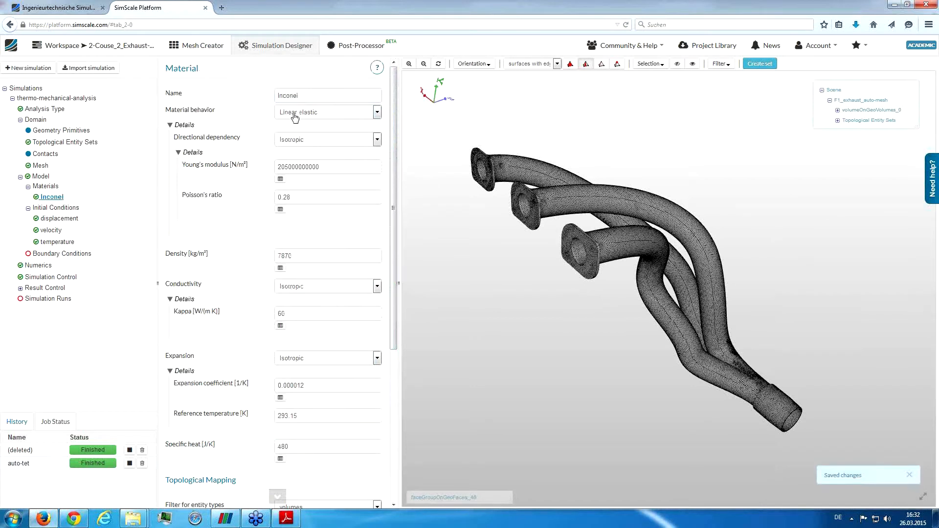
- Set the Inconel material's Young's modulus to 155e9 N/m² and its Poisson's ratio to 0.3
left_click(320, 164)
type("0")
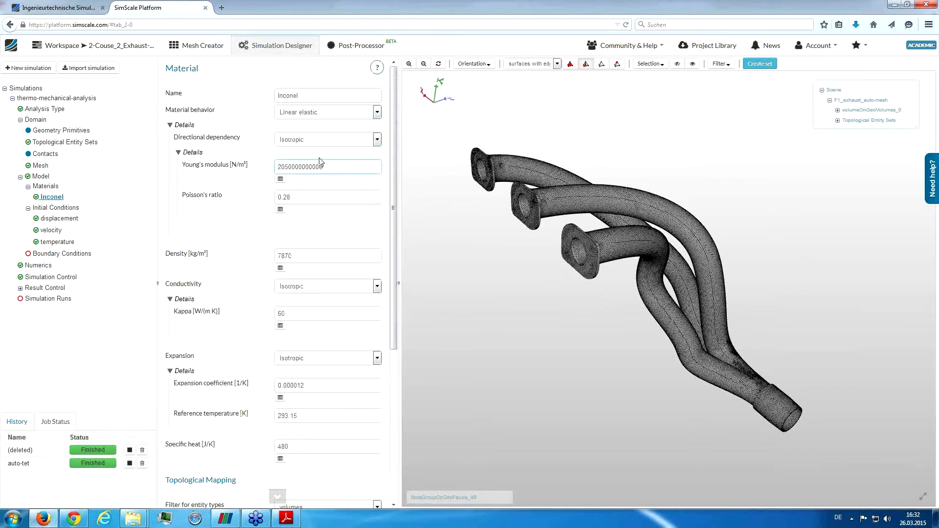
double_click(313, 169)
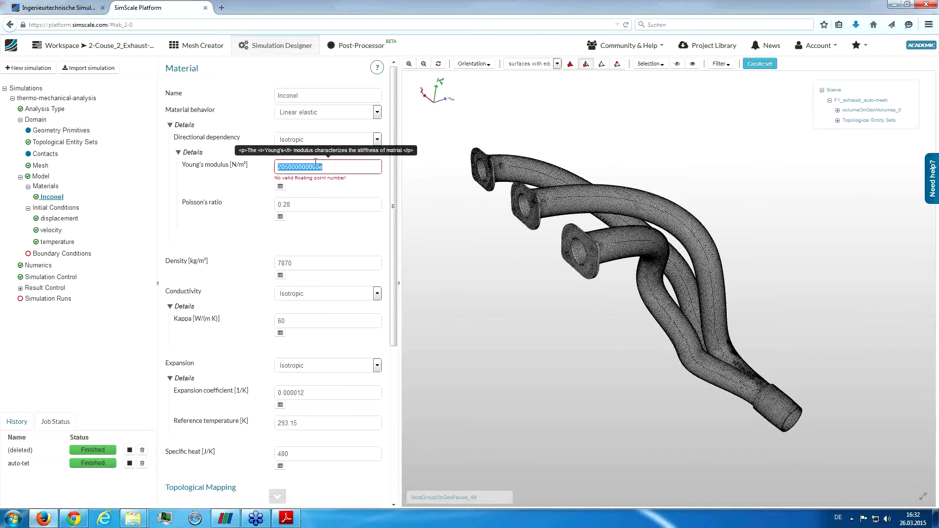
type("155e9")
key("Tab")
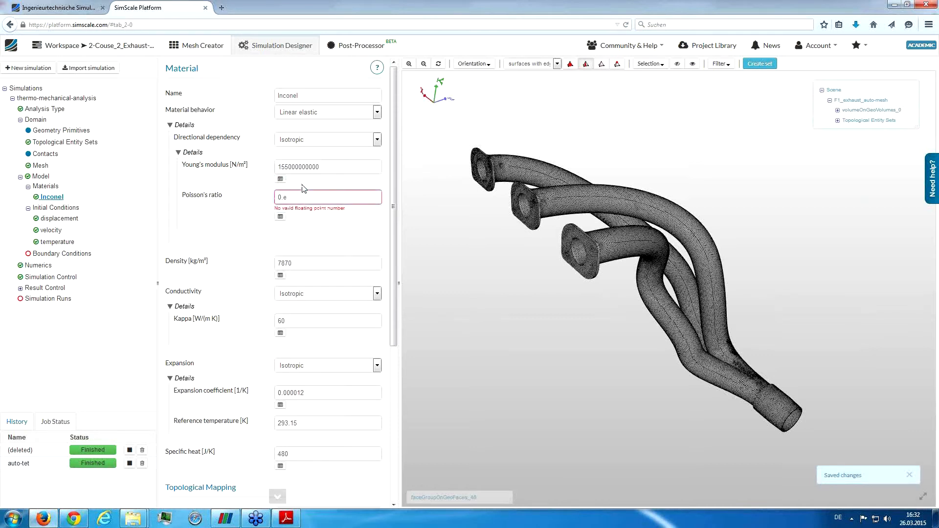
- Set the Inconel material's density to 8190 kg/m³ and its isotropic conductivity Kappa to 25 W/(m K)
double_click(312, 257)
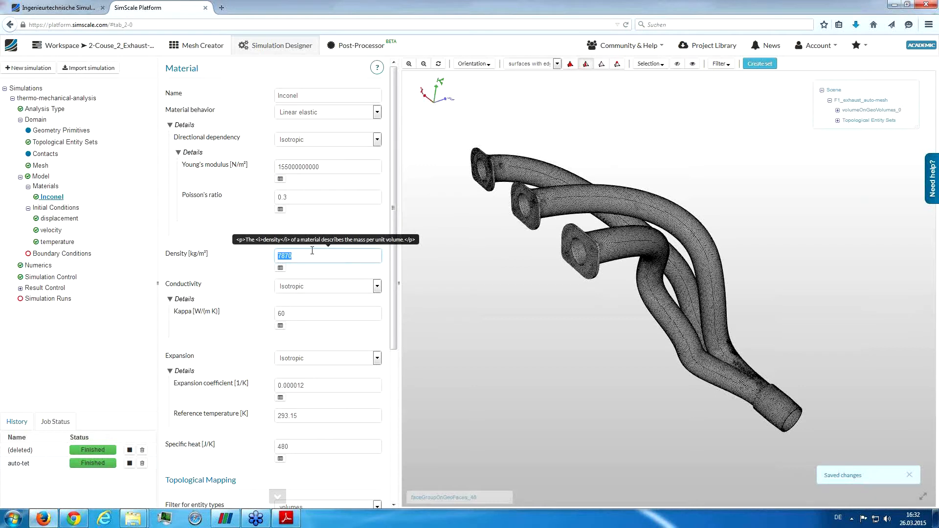
type("8190")
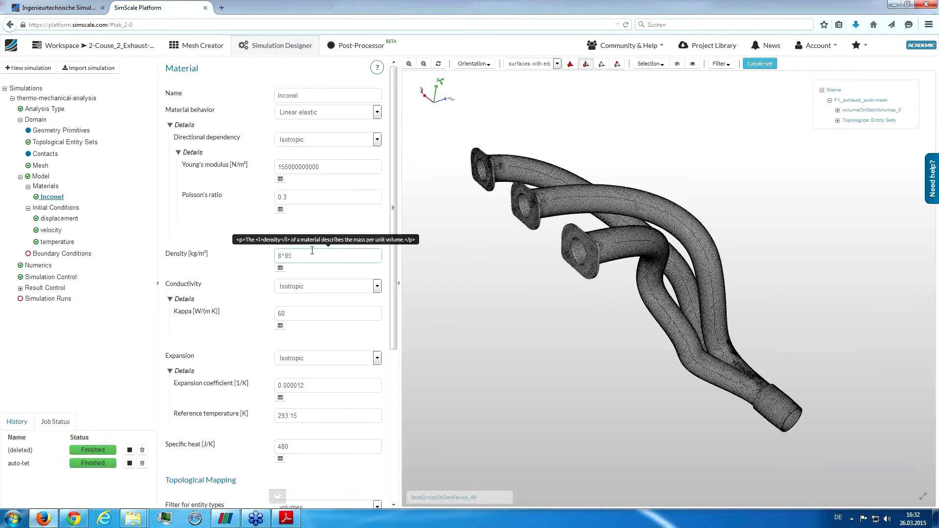
double_click(317, 313)
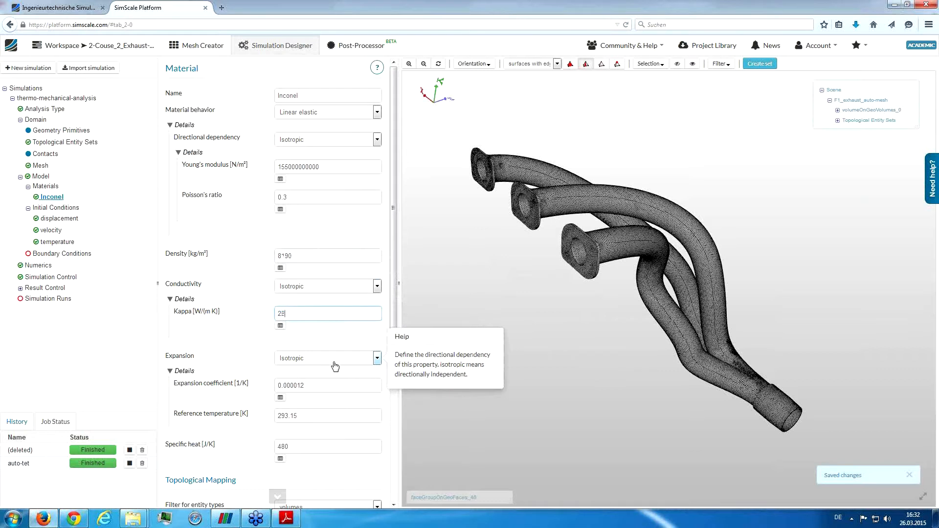
left_click(351, 337)
- Set the Inconel material's expansion coefficient to 0.00001489 1/K and its reference temperature to 943 K
left_click_drag(394, 323, 394, 323)
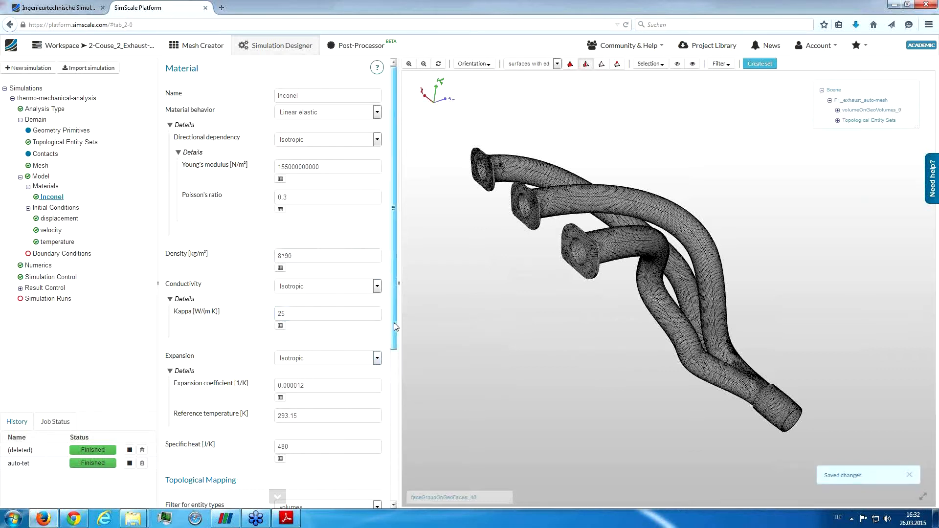
scroll(396, 326, "down", 5)
double_click(316, 250)
left_click(310, 251)
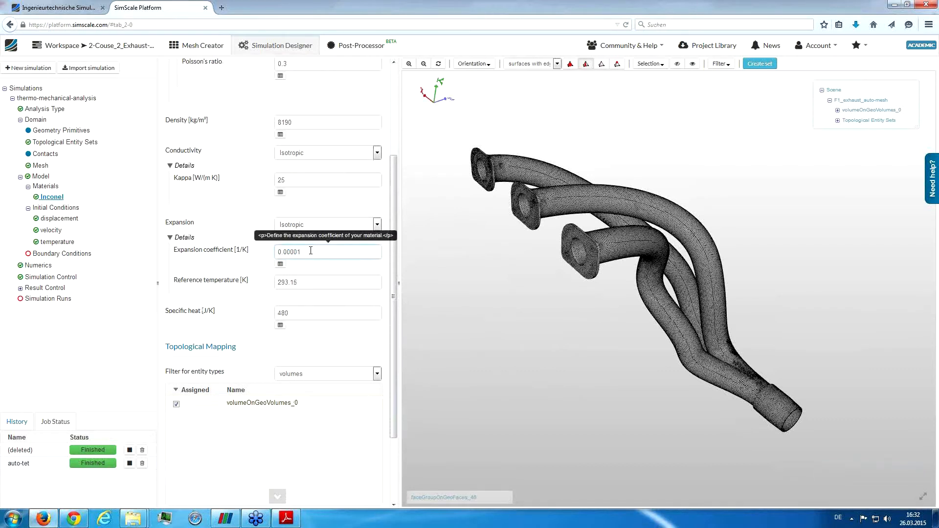
left_click(306, 282)
type("943")
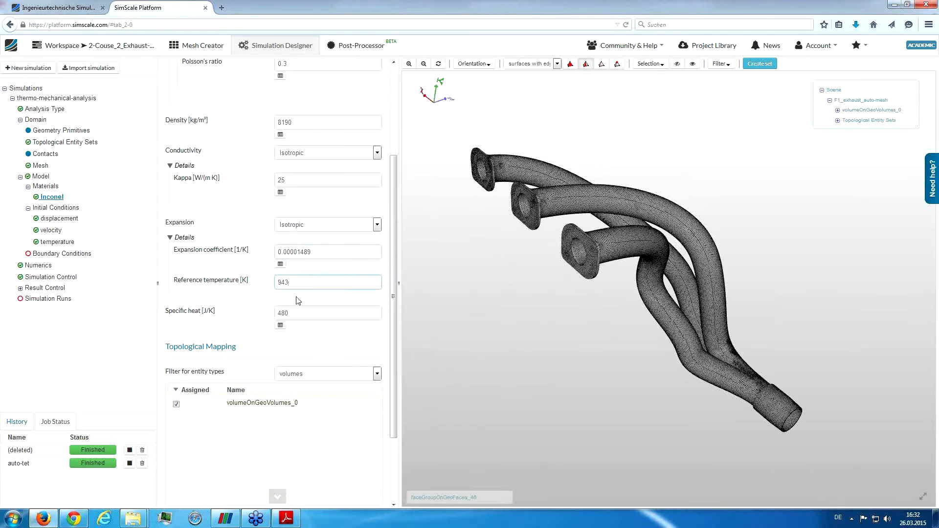
- Set the Inconel material's specific heat to 435 J/K
left_click(302, 313)
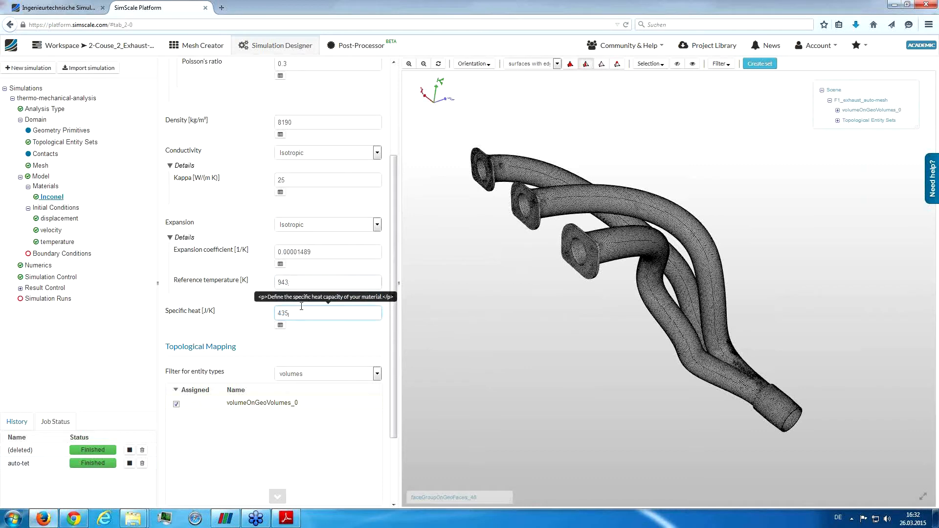
key("Return")
left_click_drag(395, 264, 383, 365)
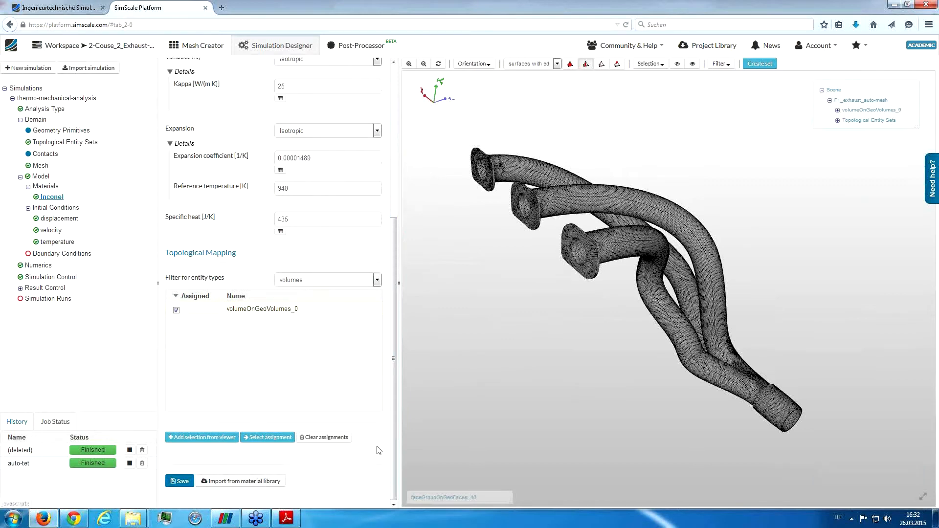
left_click_drag(394, 438, 394, 221)
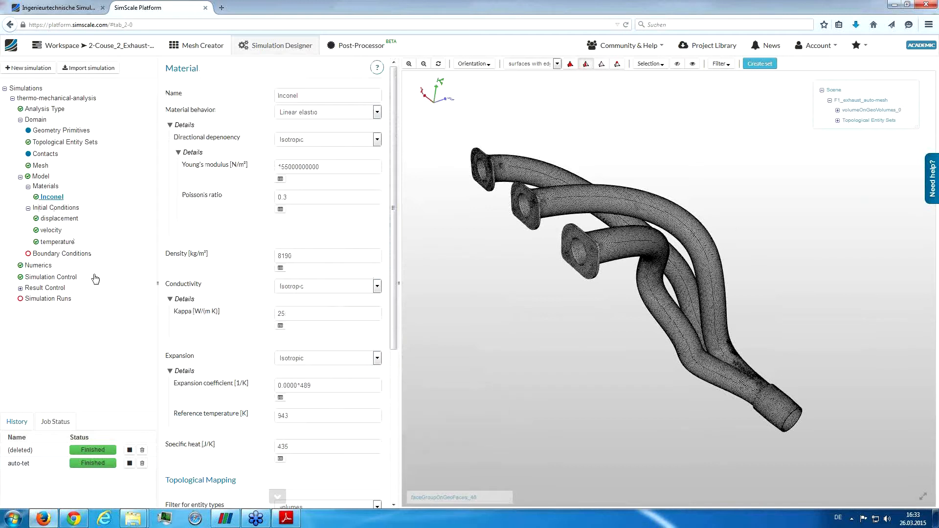
- Review the initial conditions for displacement, velocity and temperature
left_click(44, 209)
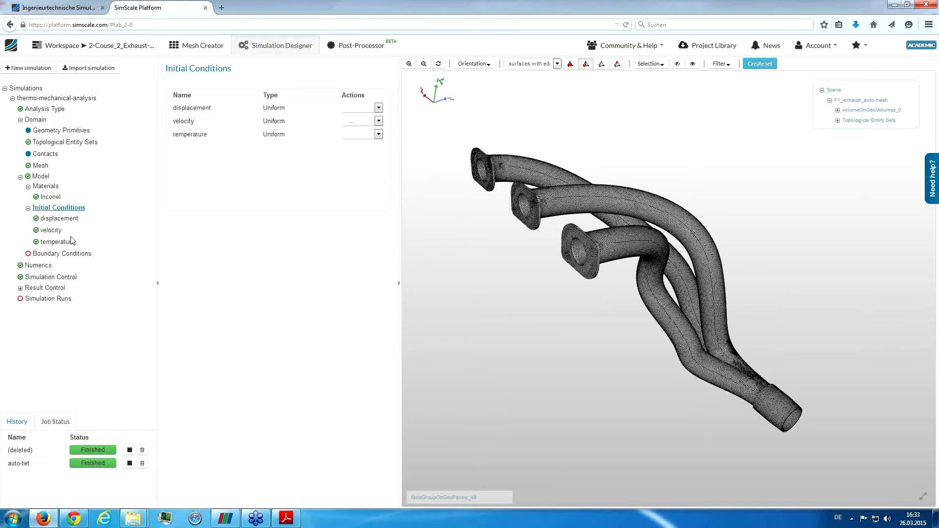
left_click_drag(587, 285, 572, 291)
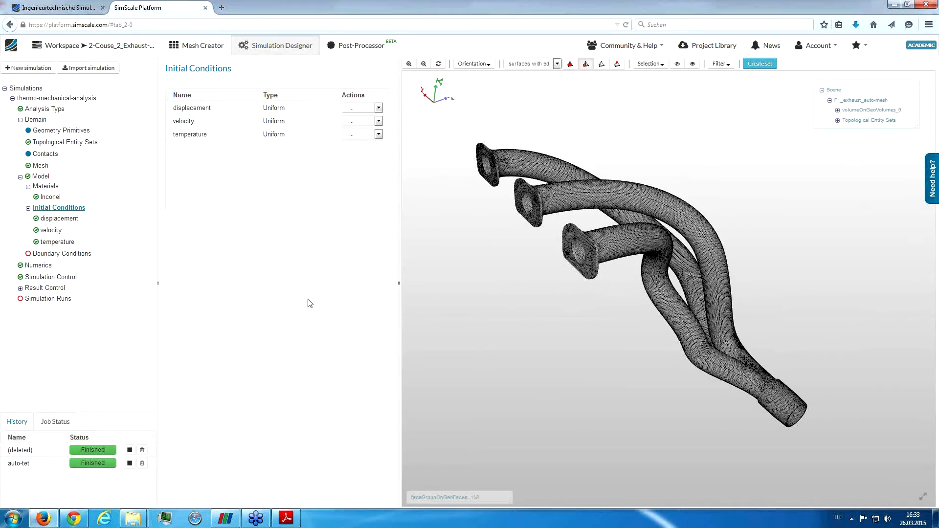
left_click(66, 219)
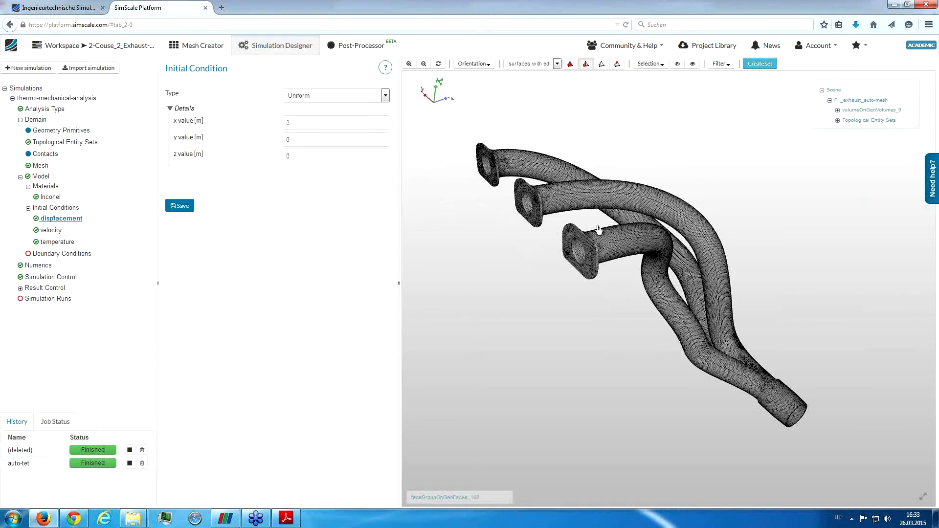
left_click(56, 230)
left_click(64, 243)
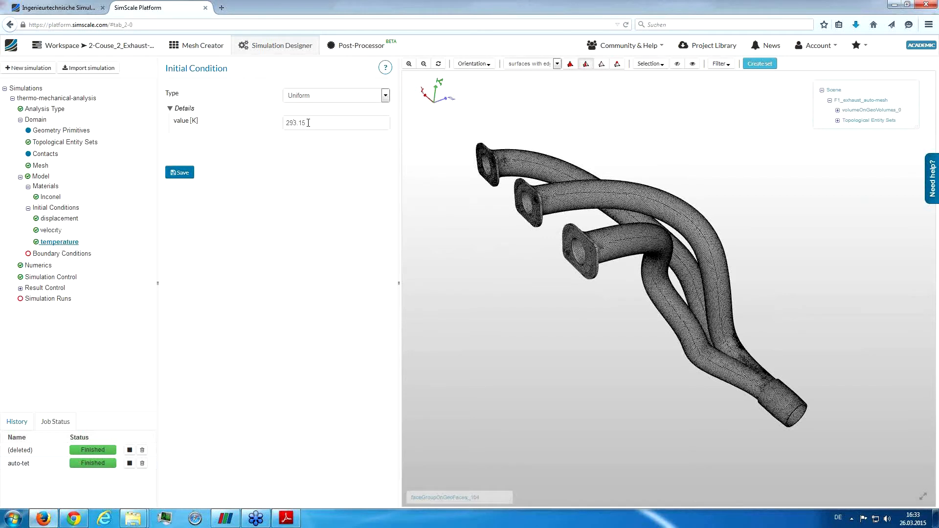
- Add a displacement boundary condition and name it engine-fixed
left_click(64, 254)
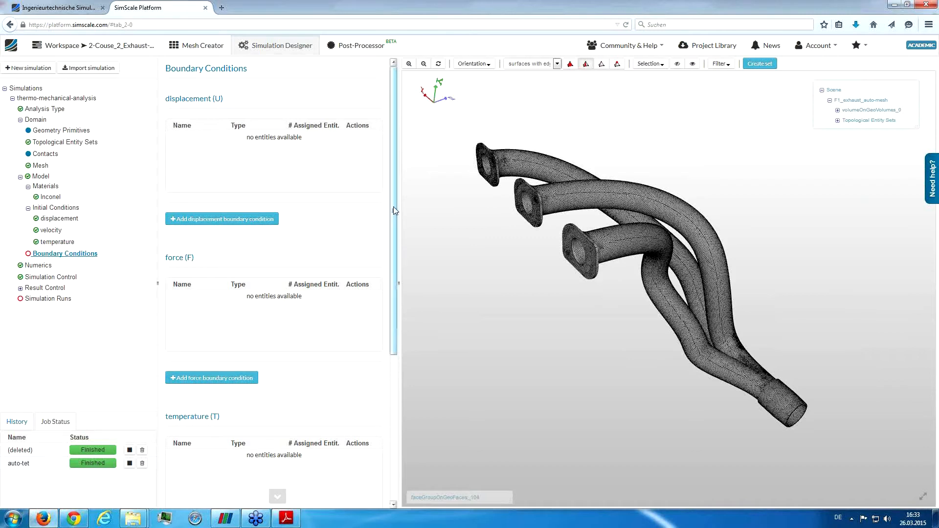
mouse_move(393, 202)
left_mouse_down()
mouse_move(372, 290)
mouse_move(377, 382)
mouse_move(394, 192)
left_mouse_up()
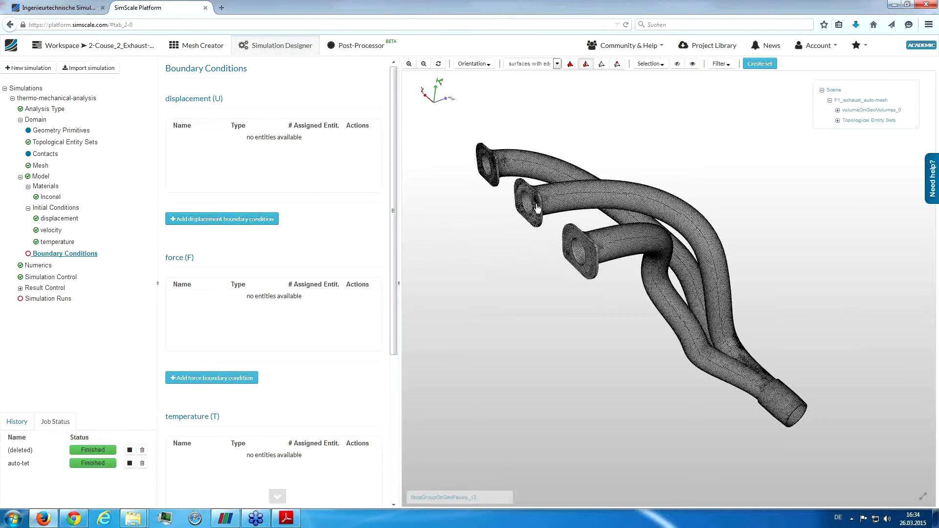
left_click(249, 220)
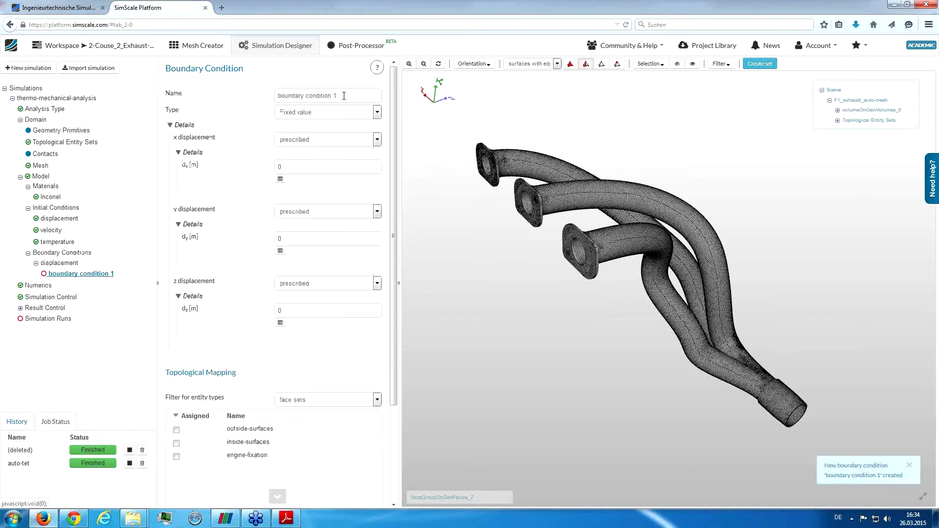
triple_click(344, 96)
type("engine-fixed")
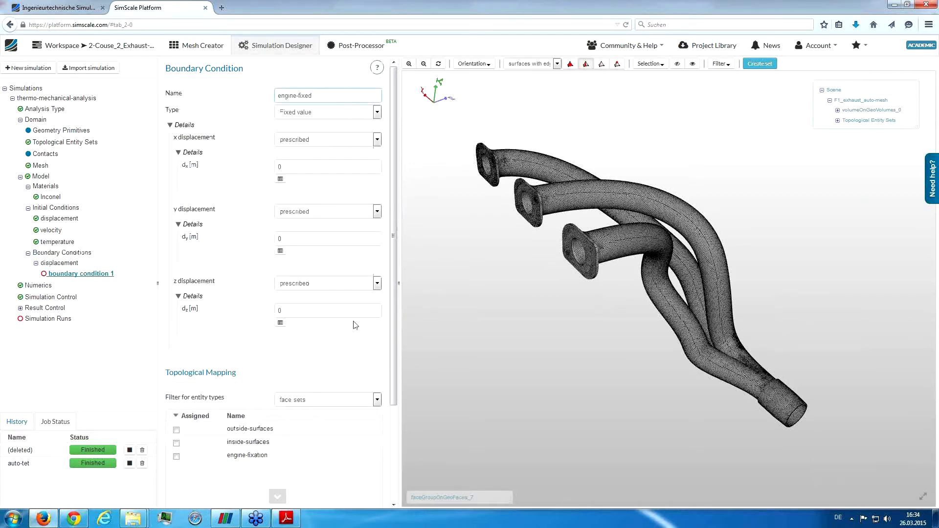
- Assign the engine-fixation face set to the engine-fixed condition and save it
left_click(234, 456)
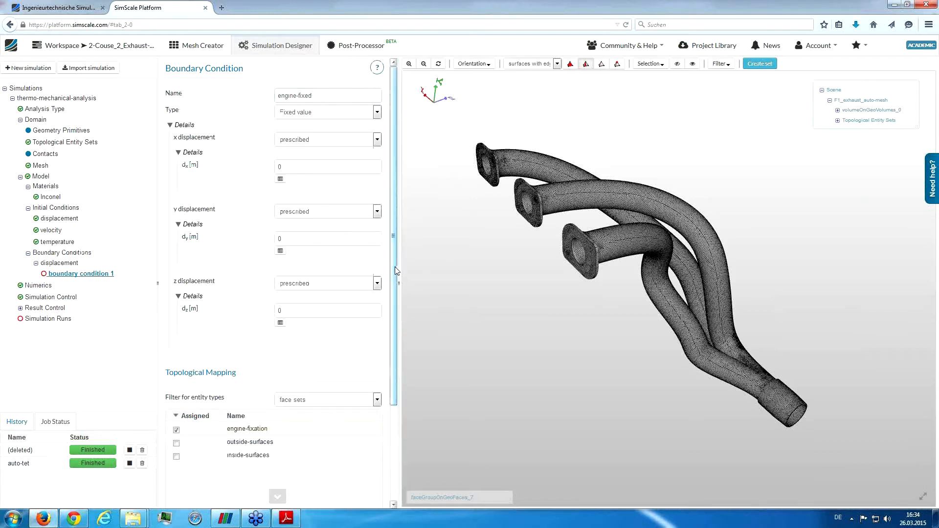
scroll(395, 266, "down", 5)
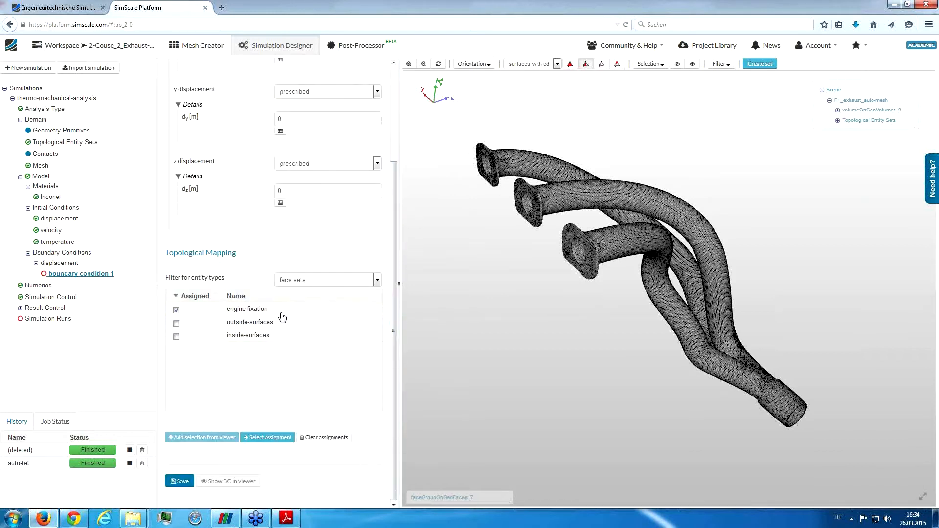
left_click(332, 285)
left_click(333, 285)
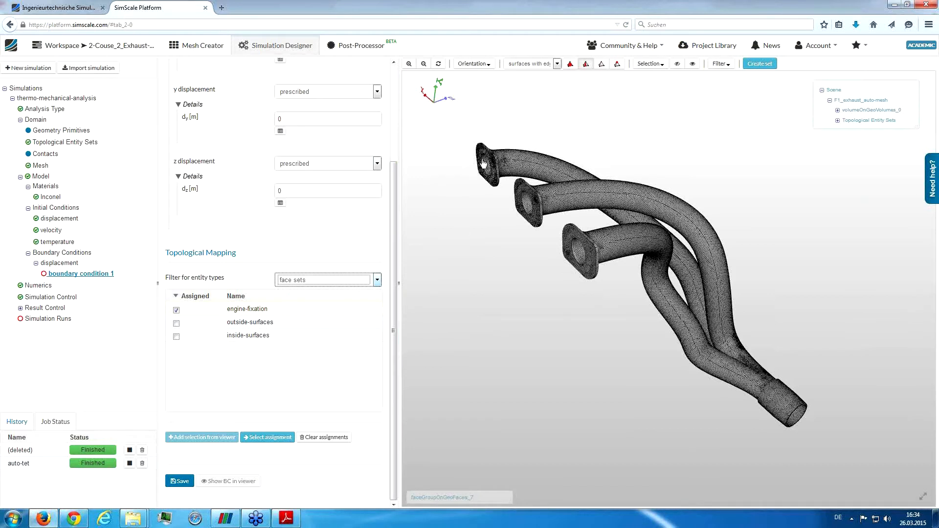
left_click(186, 480)
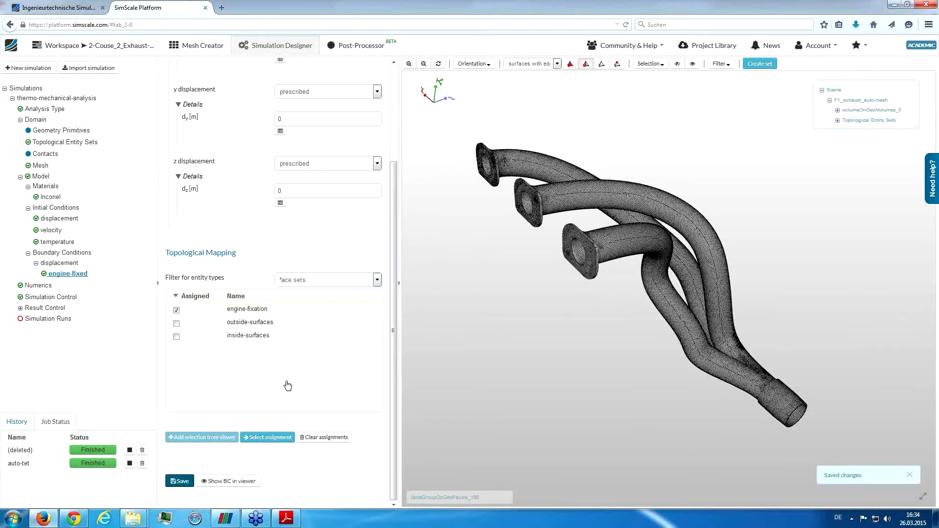
- Clear the engine-fixed condition's assignments and save it
left_click_drag(392, 314, 391, 235)
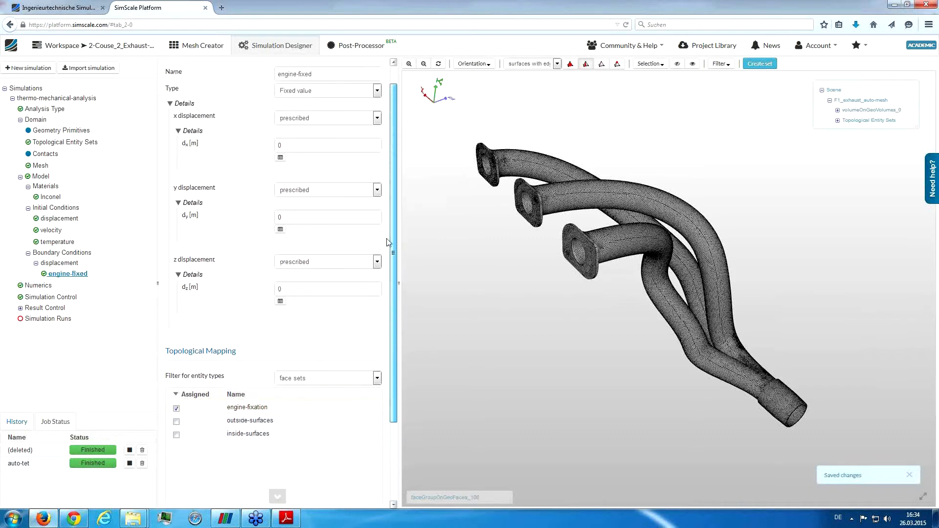
scroll(326, 386, "down", 3)
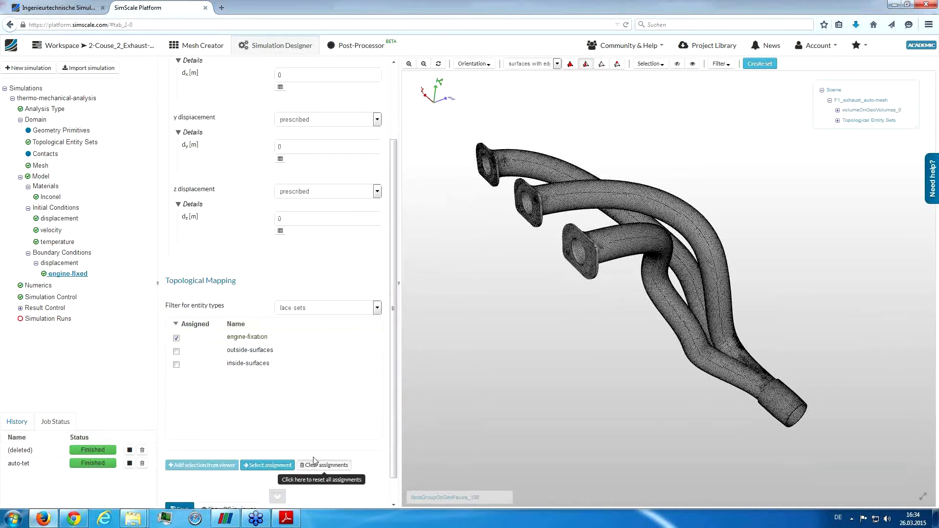
left_click(299, 465)
scroll(212, 484, "down", 1)
left_click(180, 478)
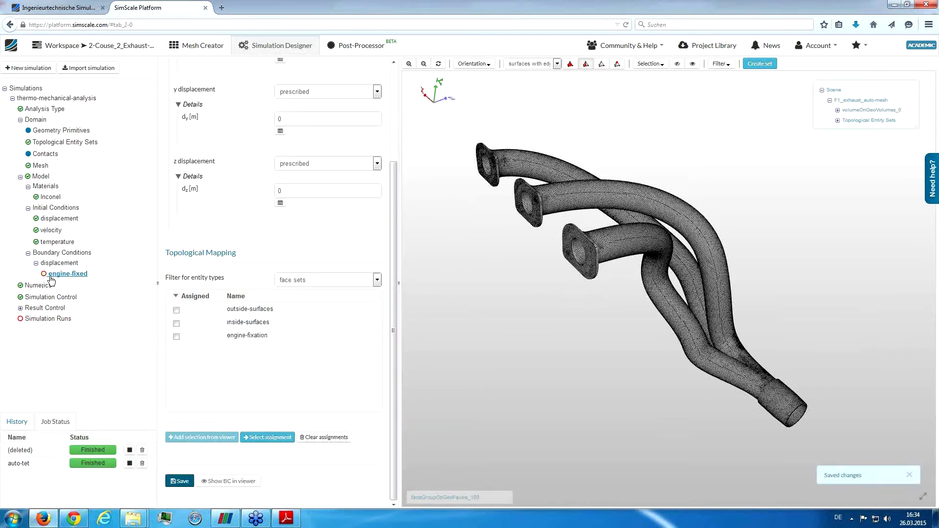
- Assign the three engine-side flange faces individually to the engine-fixed condition from the viewer
left_click(353, 282)
left_click(342, 291)
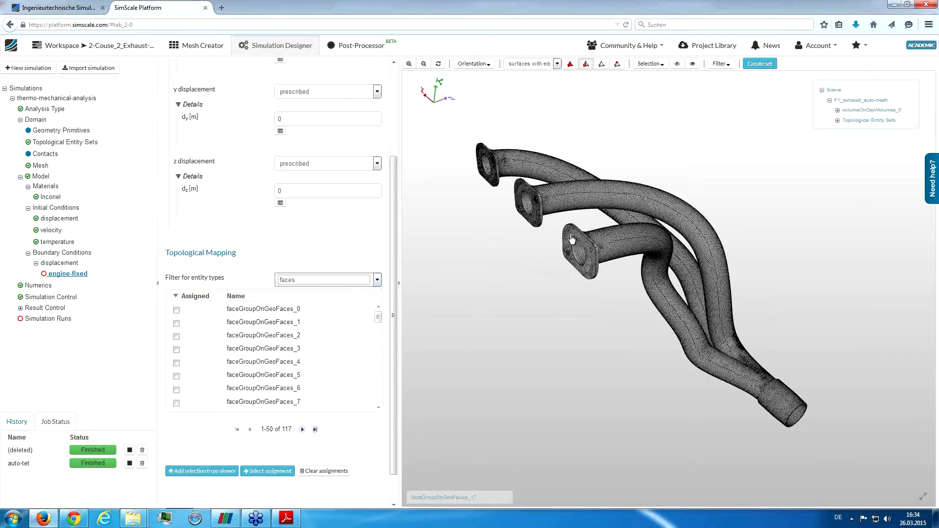
left_click(533, 200)
left_click_drag(544, 243, 563, 255)
left_click(562, 255)
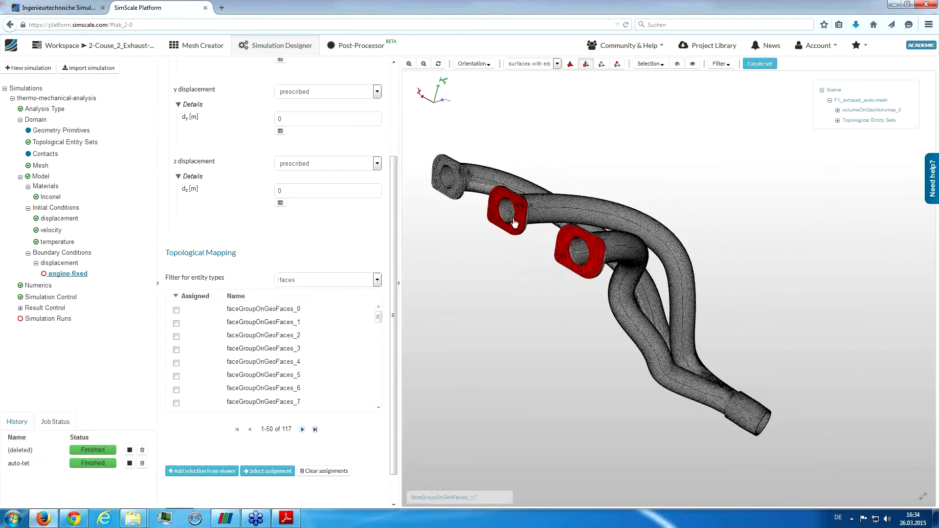
left_click(463, 179)
left_click(202, 471)
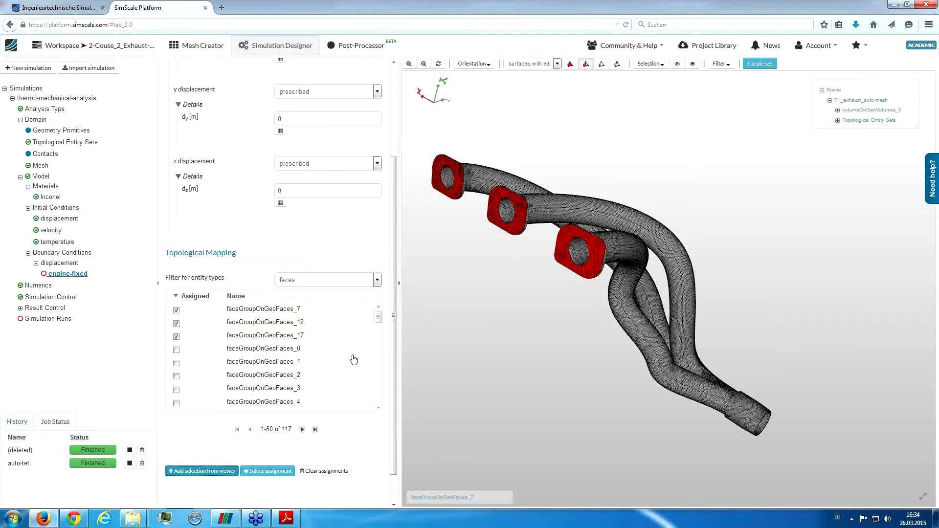
- Clear the individual face assignments and deselect the flange faces in the viewer
scroll(391, 343, "down", 1)
left_click(323, 438)
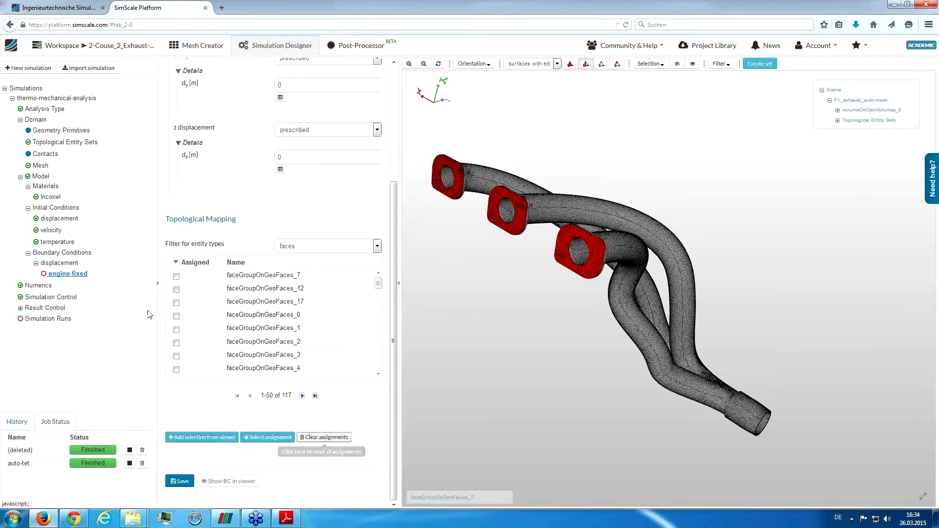
right_click(433, 257)
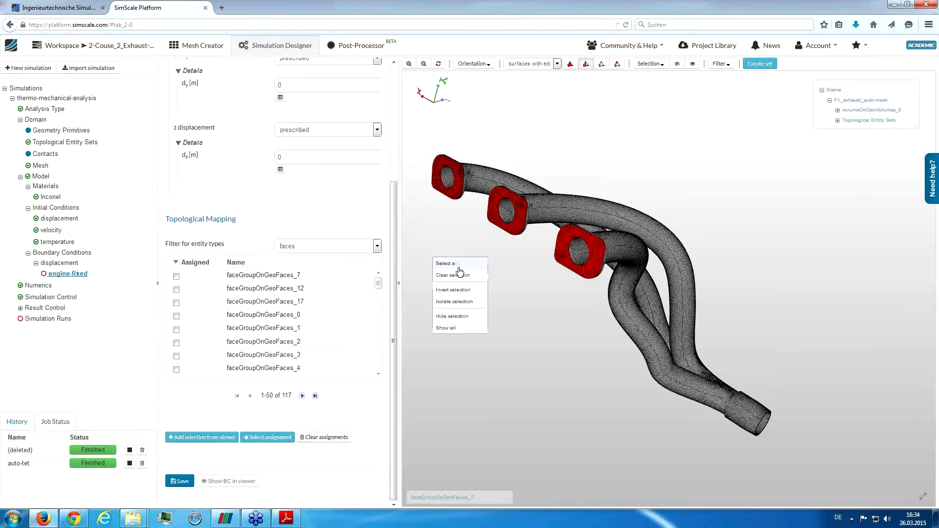
left_click(463, 281)
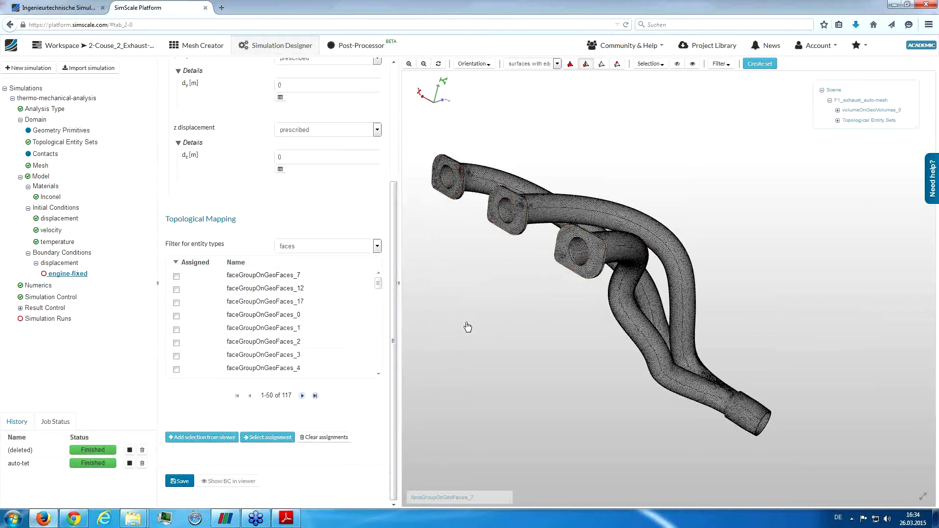
- Reassign the engine-fixation face set to the engine-fixed condition, save it and highlight its faces in the viewer
left_click(364, 248)
left_click(351, 267)
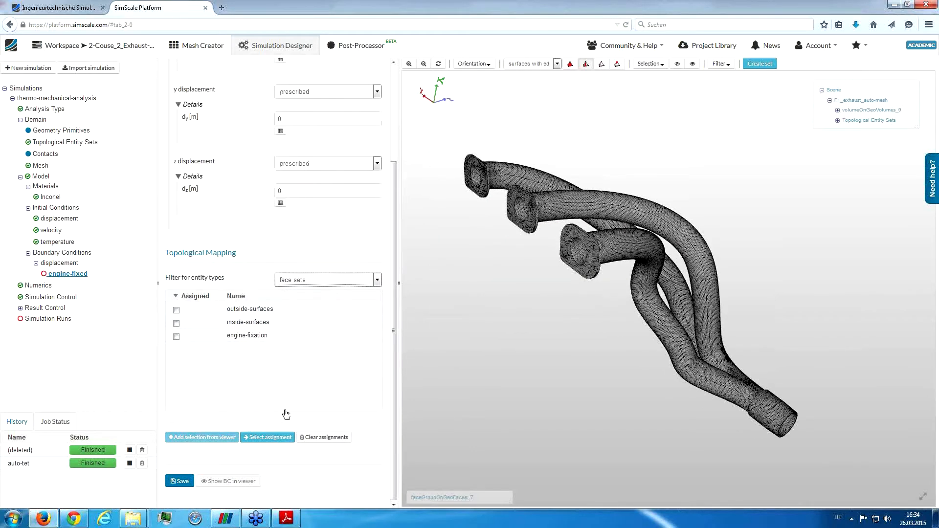
left_click(189, 481)
left_click(267, 437)
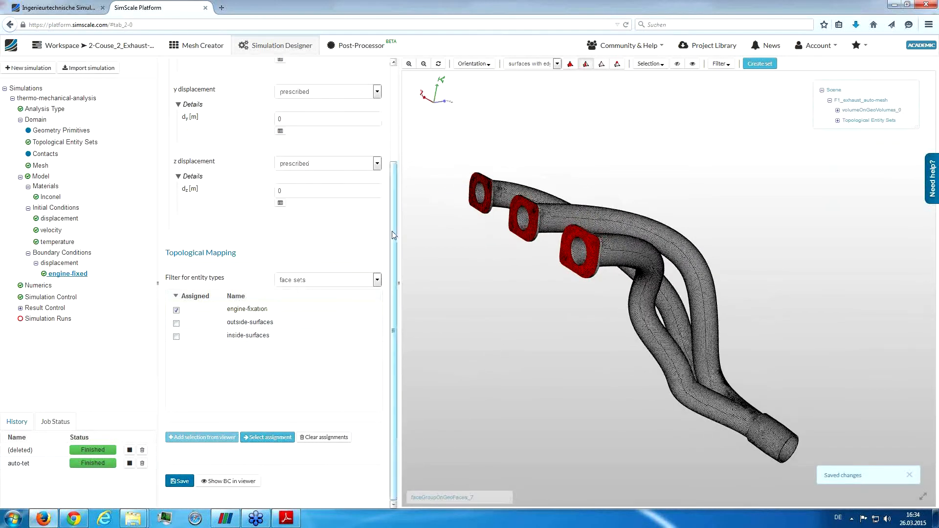
- Examine the engine-fixed condition's settings and its highlighted flange faces on the manifold
scroll(294, 195, "up", 3)
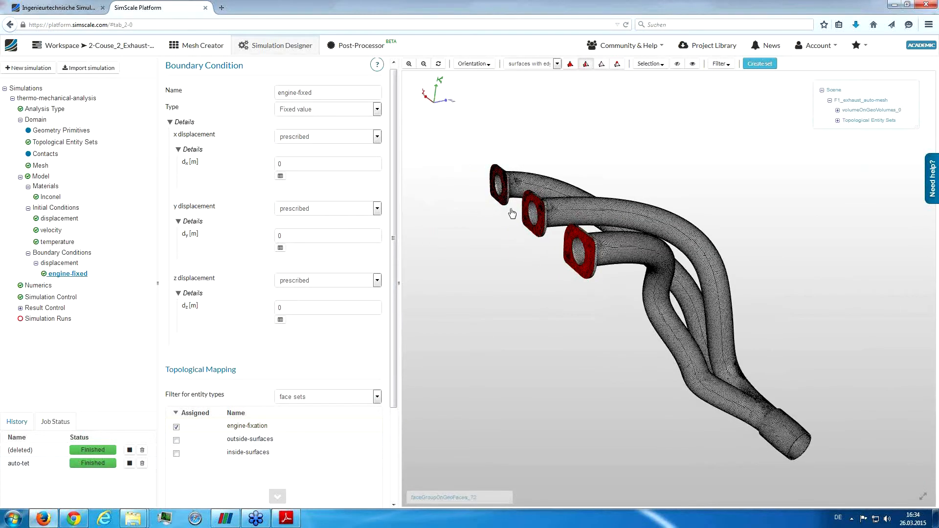
left_click_drag(532, 272, 556, 263)
middle_click_drag(543, 304, 575, 307)
right_click_drag(575, 307, 580, 357)
left_click_drag(580, 357, 661, 343)
middle_click_drag(661, 340, 588, 296)
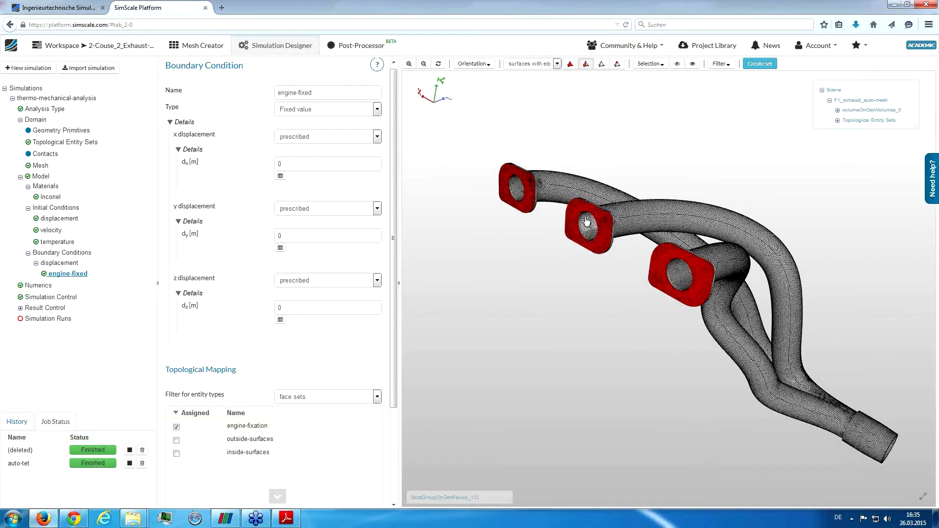
middle_click_drag(554, 272, 536, 274)
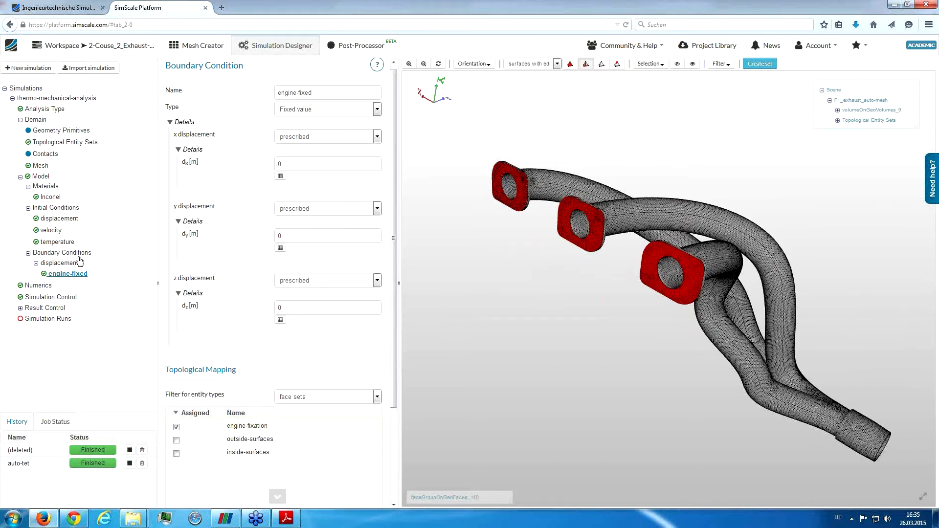
- Add a fixed-value temperature boundary condition with a temperature of 473 K
left_click(64, 253)
scroll(367, 318, "down", 5)
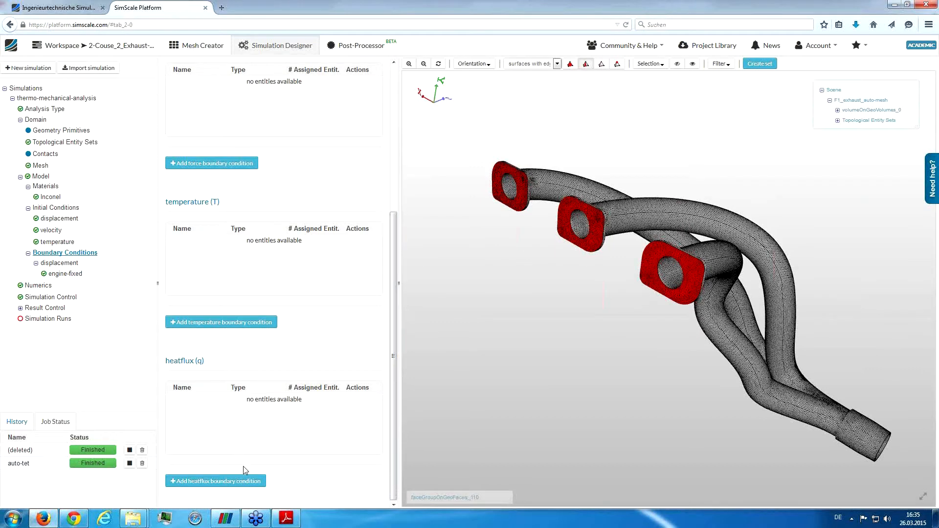
left_click(258, 322)
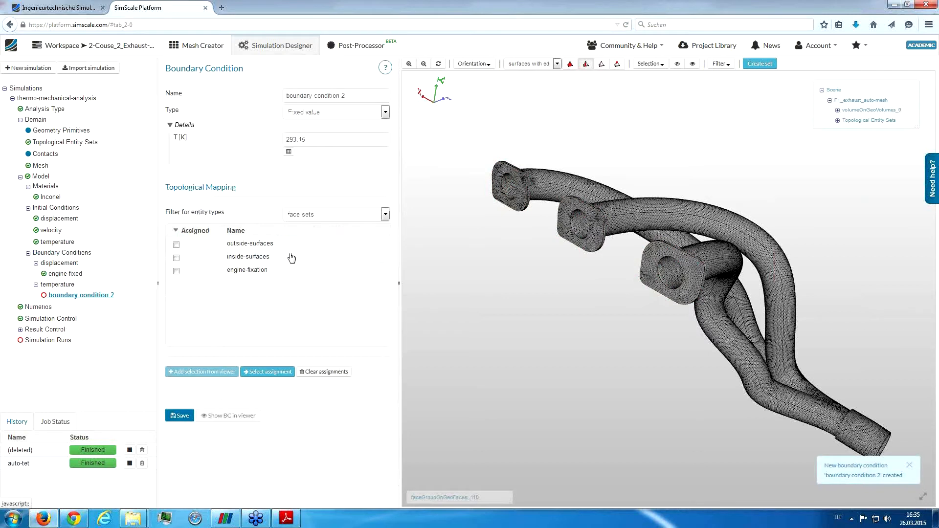
left_click(324, 137)
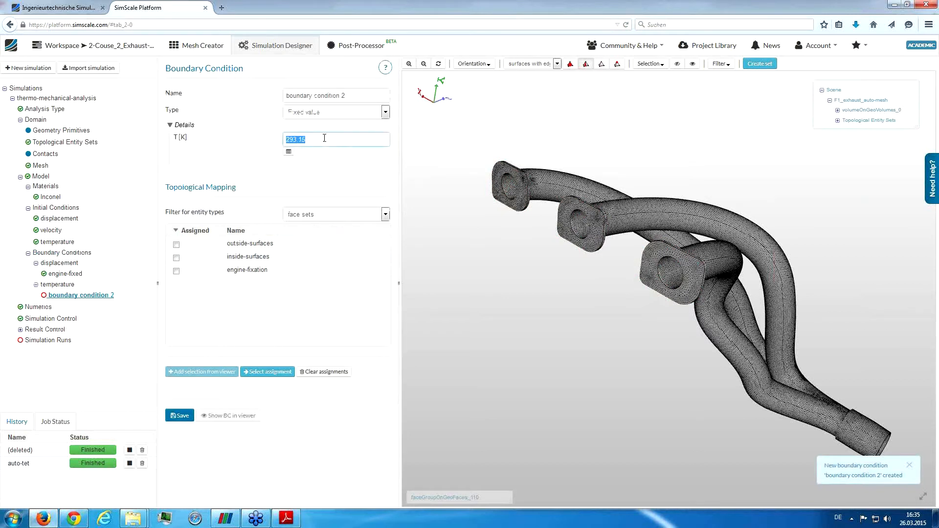
type("473")
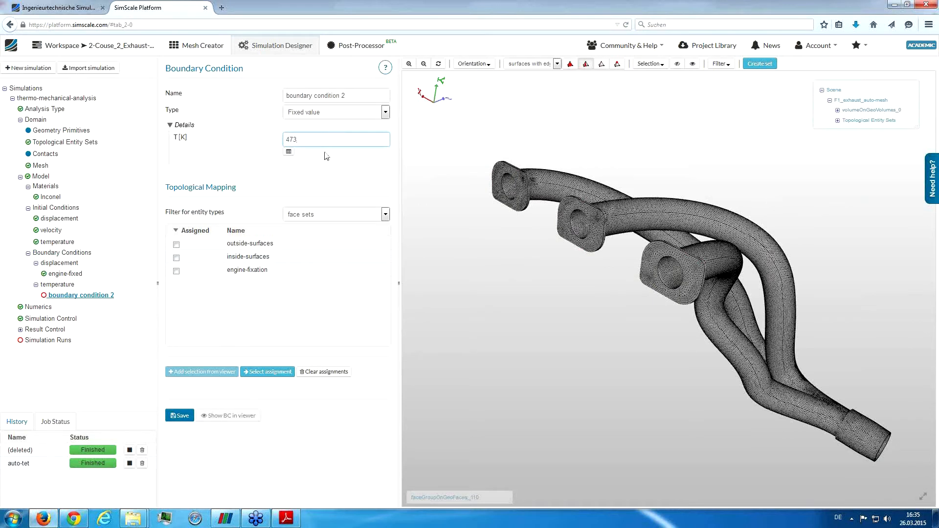
- Assign the temperature condition to the engine-fixation face set, name it engine-temperature and save it
left_click(236, 272)
triple_click(336, 95)
type("engine-temperature")
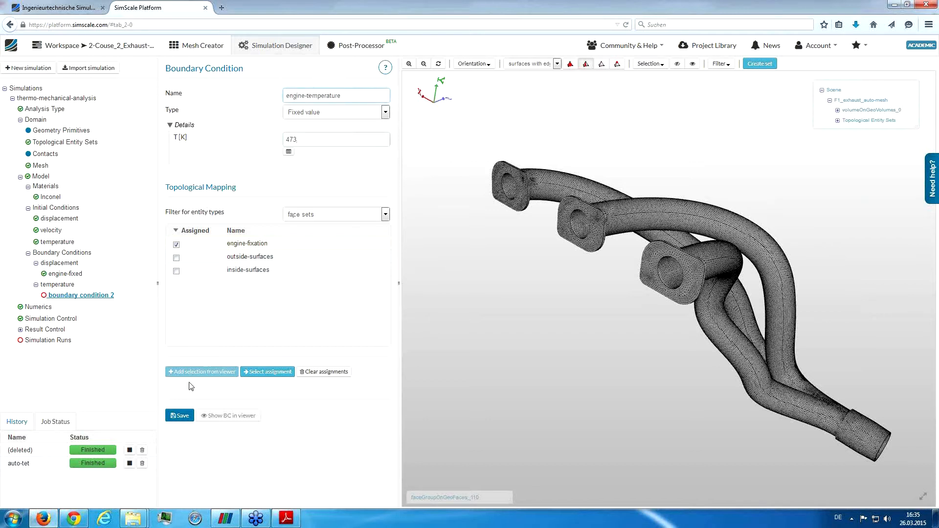
left_click(180, 415)
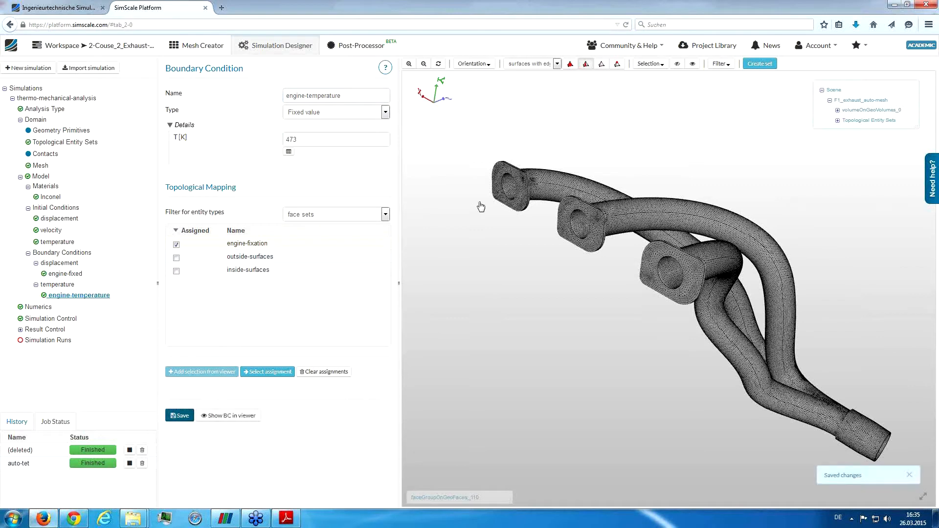
- Add a heat flux boundary condition named hot-gas and set its type to Convective heat flux
left_click_drag(602, 275, 580, 247)
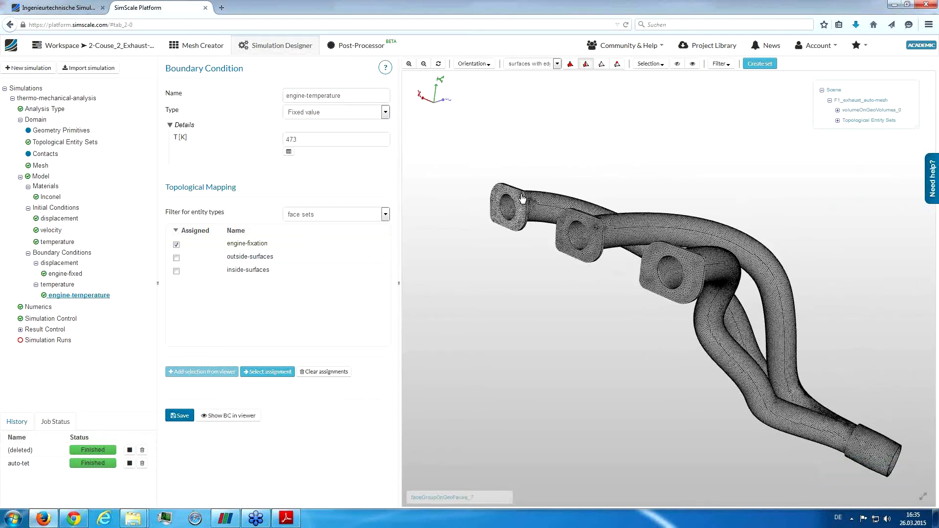
left_click_drag(530, 251, 507, 289)
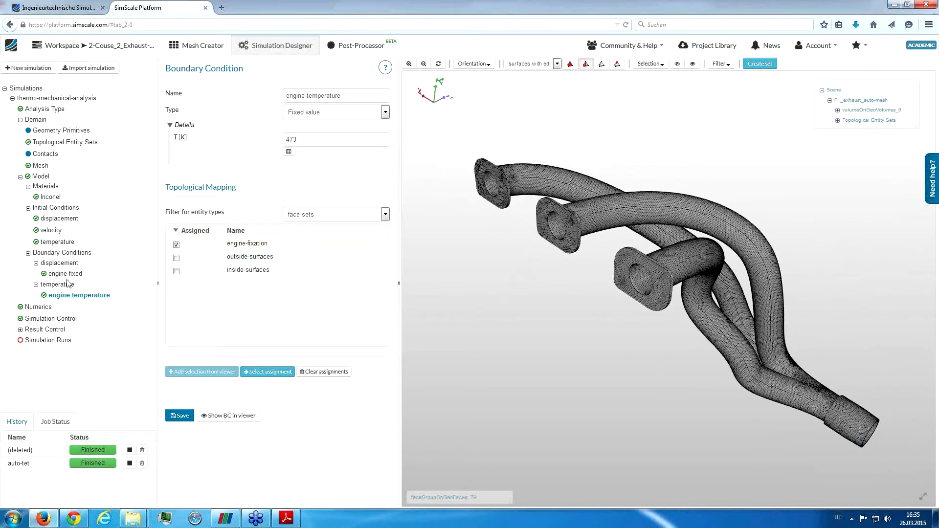
left_click(62, 252)
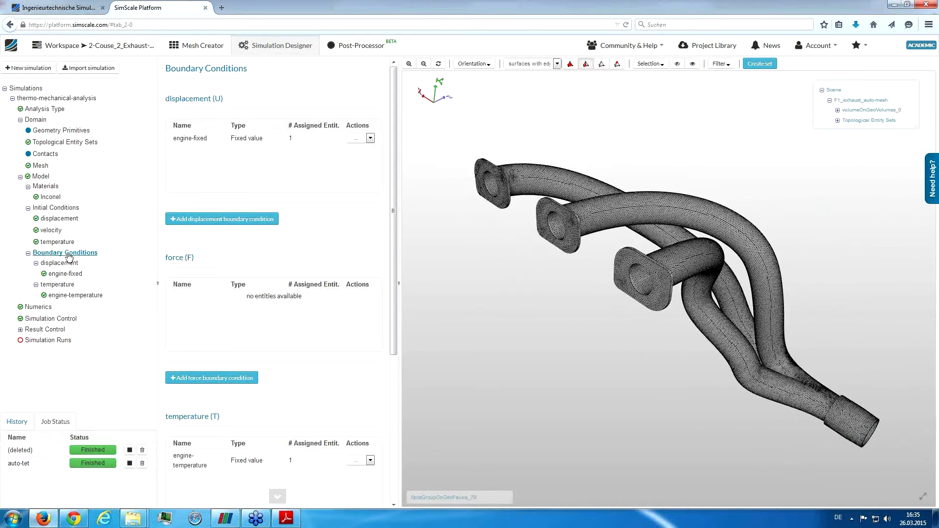
scroll(287, 480, "down", 5)
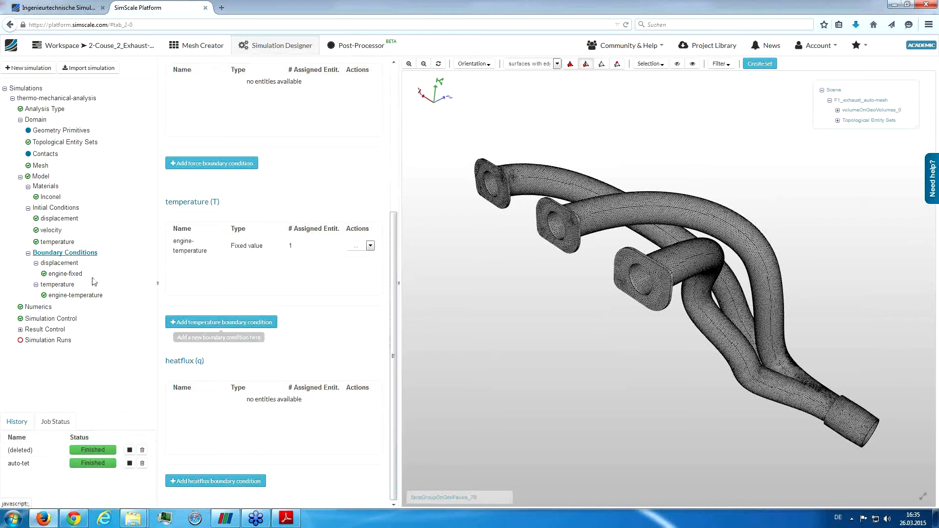
right_click(77, 255)
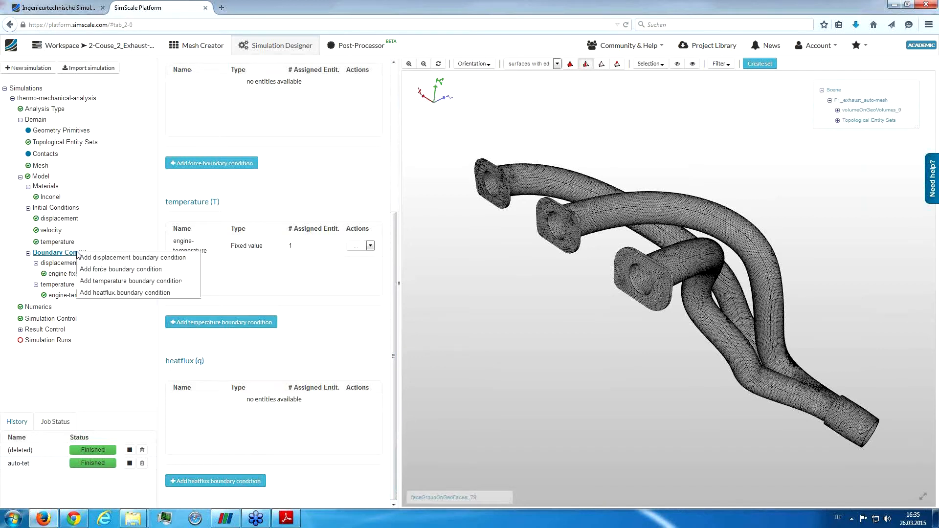
left_click(337, 337)
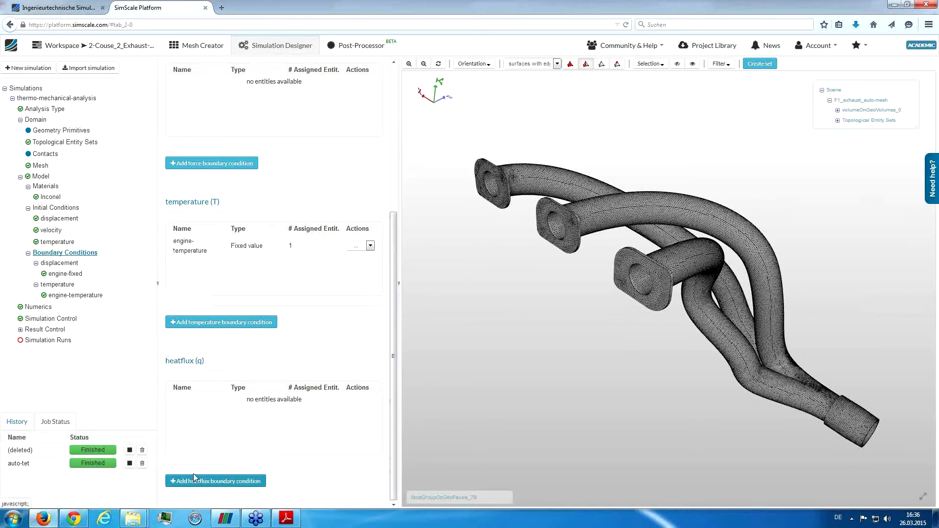
right_click(77, 259)
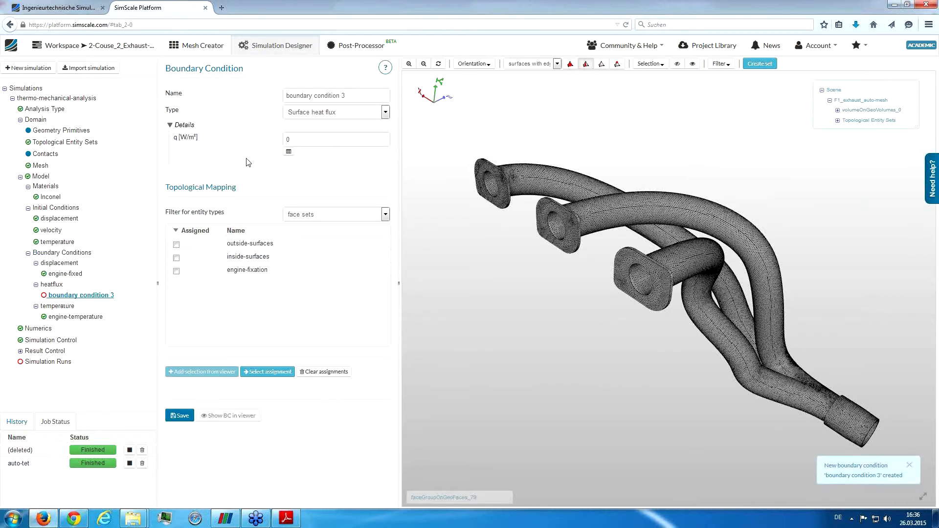
triple_click(317, 101)
type("hot-gas")
left_click(361, 115)
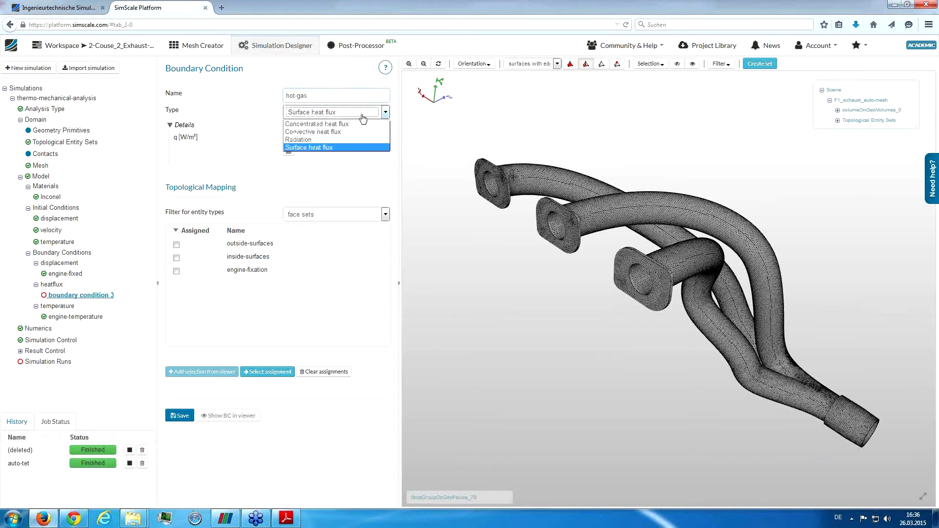
left_click(350, 132)
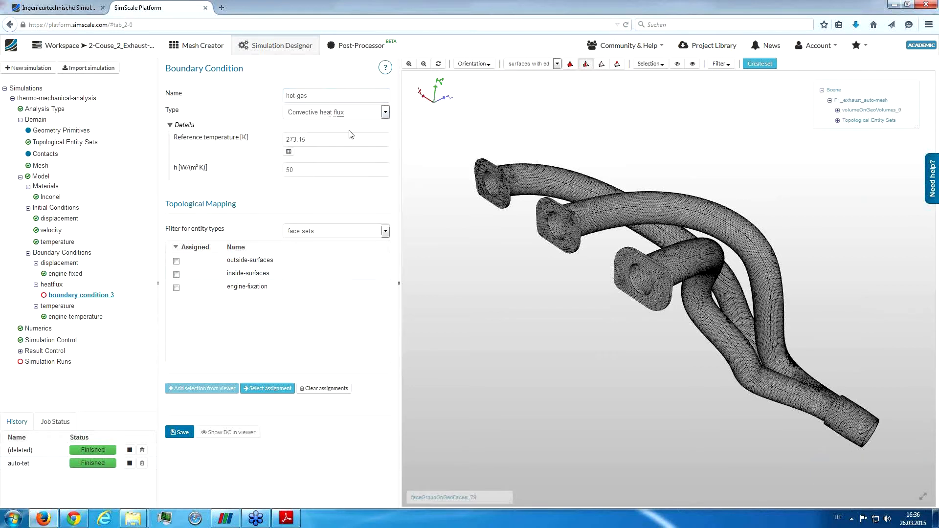
- Assign the inside-surfaces face set to hot-gas, set reference temperature 1273 K and h 600 W/(m² K), and save it
left_click(241, 277)
left_click(327, 142)
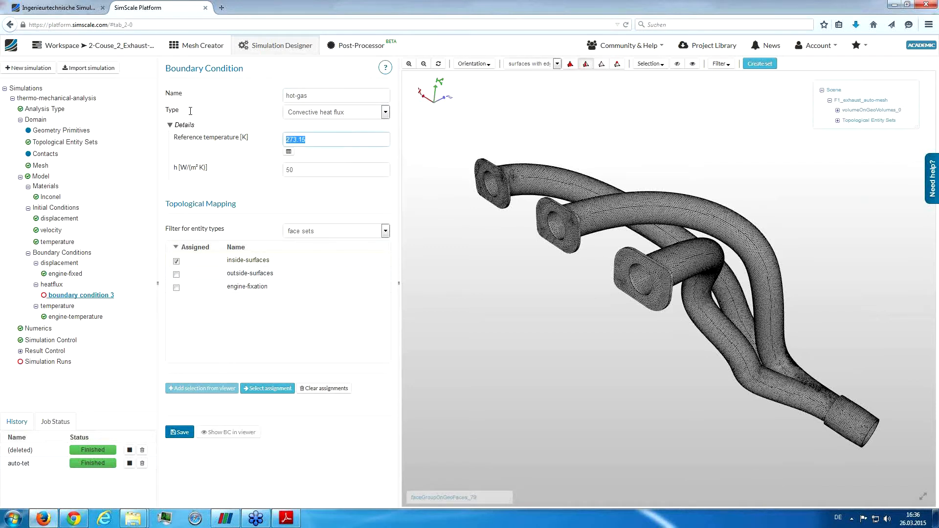
type("1")
key("Tab")
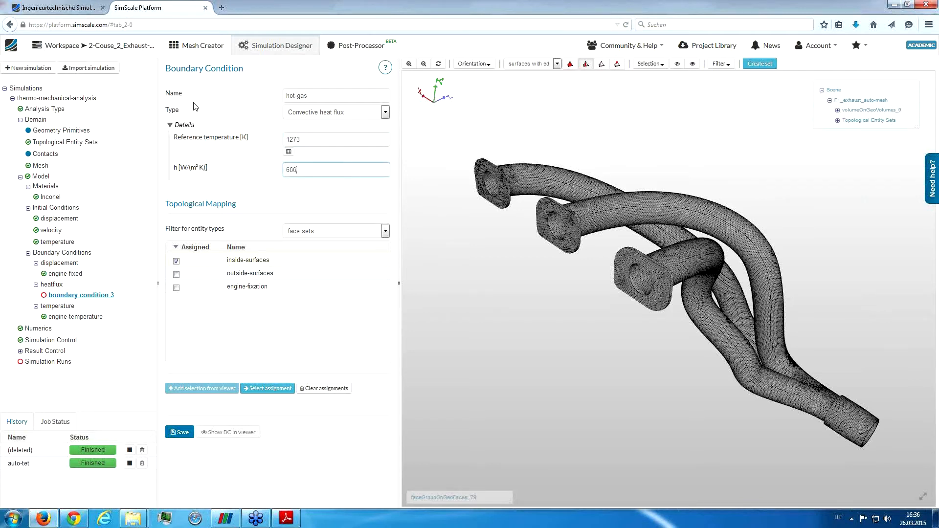
key("Return")
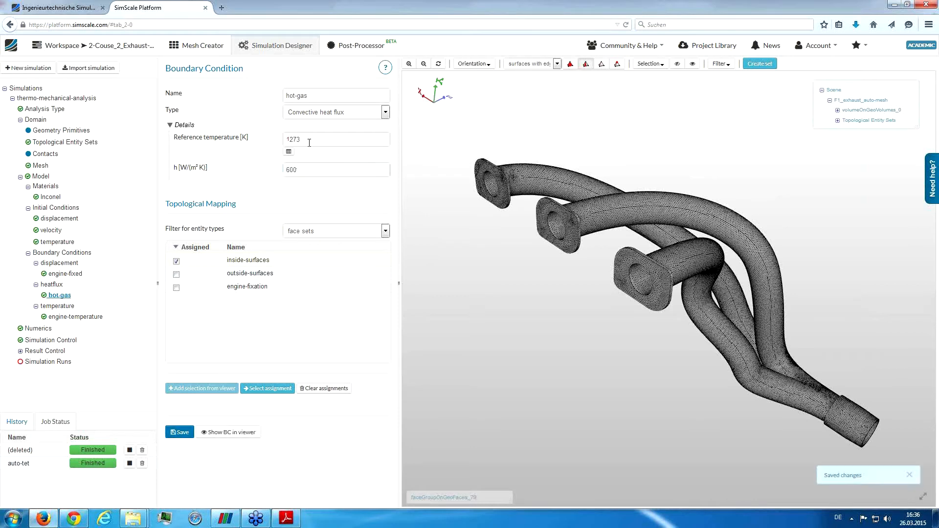
- Highlight the faces assigned to the hot-gas condition on the manifold in the viewer
left_click_drag(534, 331, 541, 293)
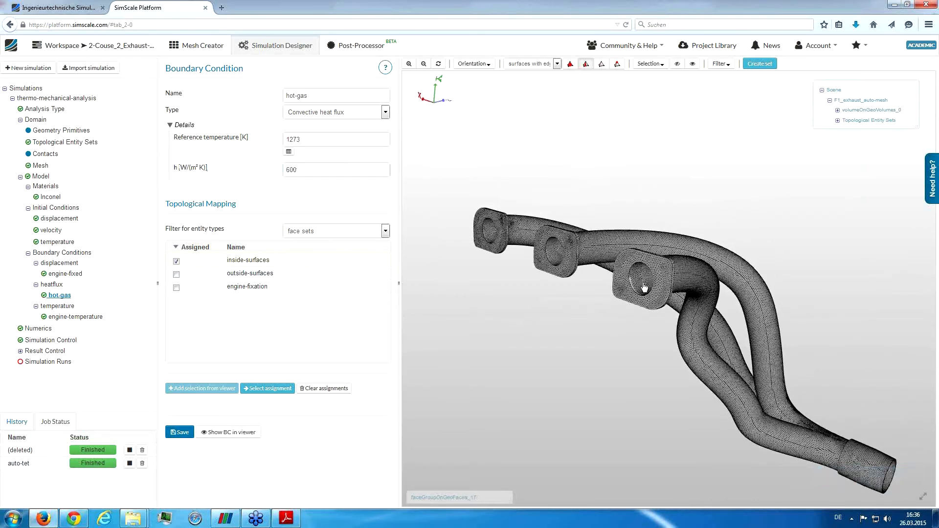
left_click_drag(606, 316, 571, 298)
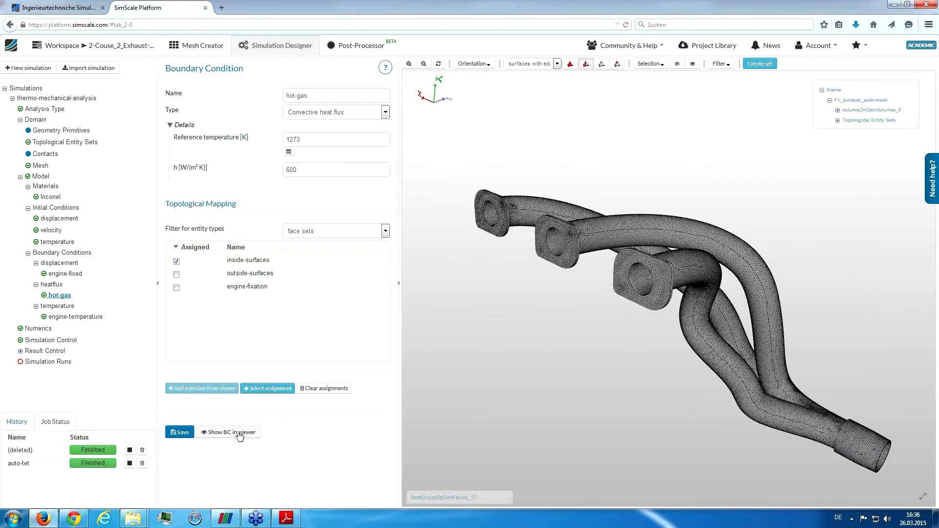
left_click(270, 388)
left_click_drag(420, 374, 447, 354)
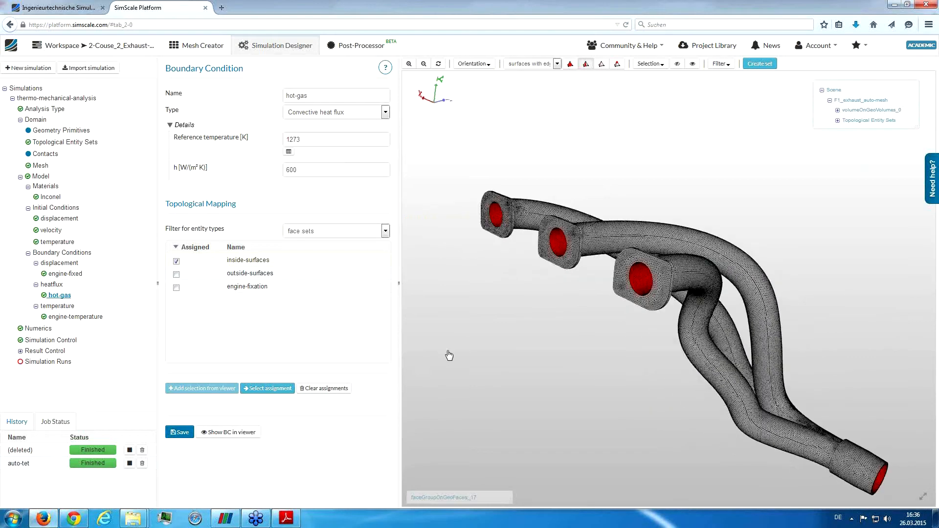
- Add a second heat flux boundary condition and set its type to Convective heat flux
left_click(53, 285)
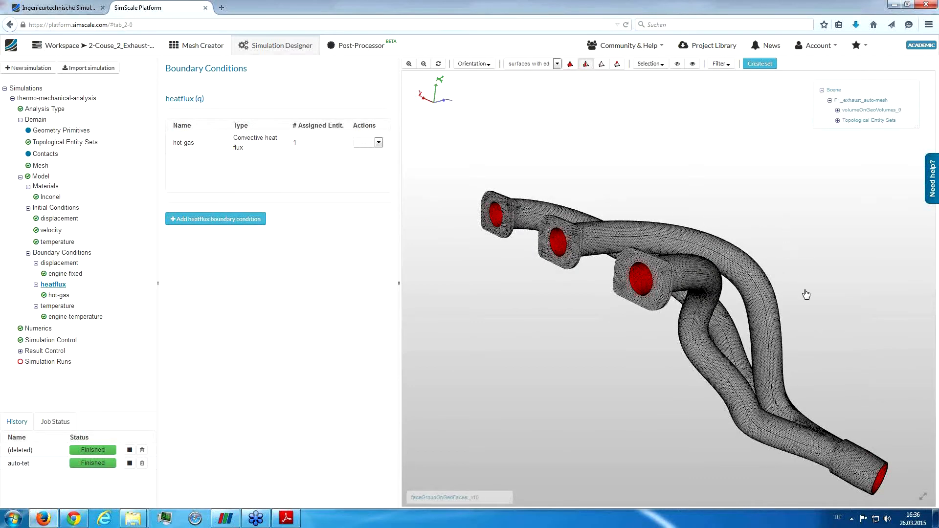
scroll(805, 294, "down", 1)
left_click_drag(822, 248, 794, 245)
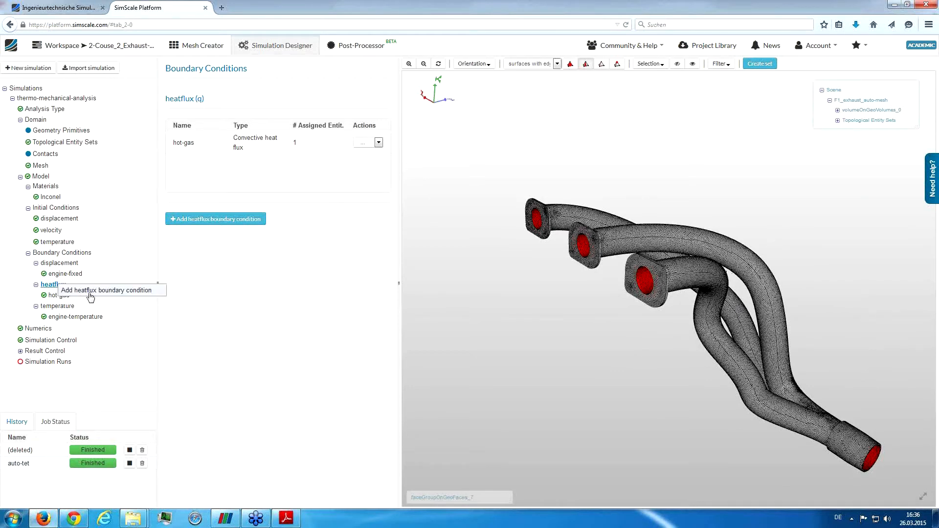
left_click(215, 219)
left_click(324, 112)
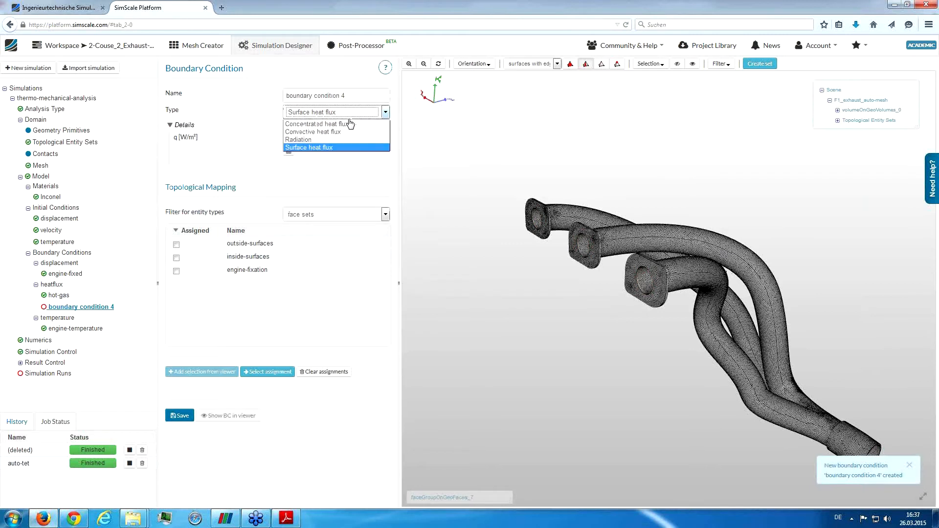
left_click(339, 132)
- Set the new condition's reference temperature to 333 K, assign it to the outside-surfaces face set and save it
double_click(324, 139)
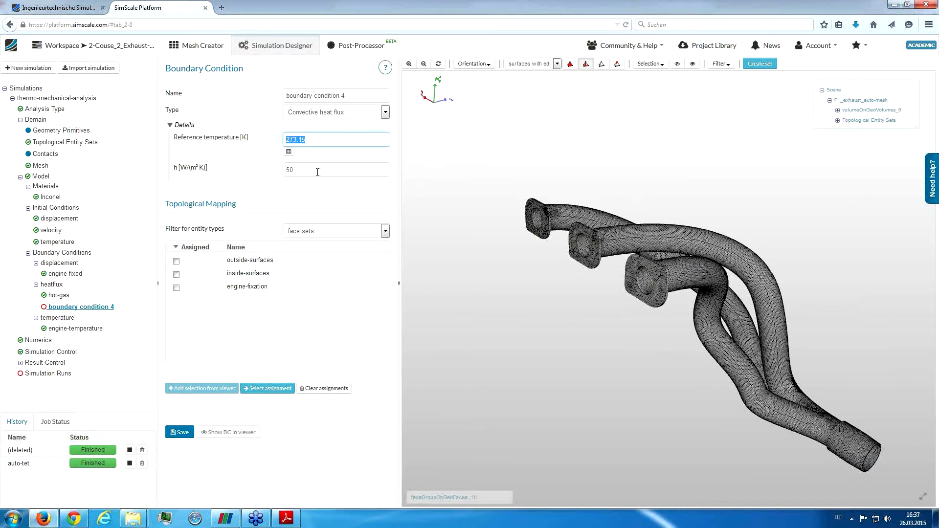
double_click(294, 170)
double_click(305, 140)
type("333")
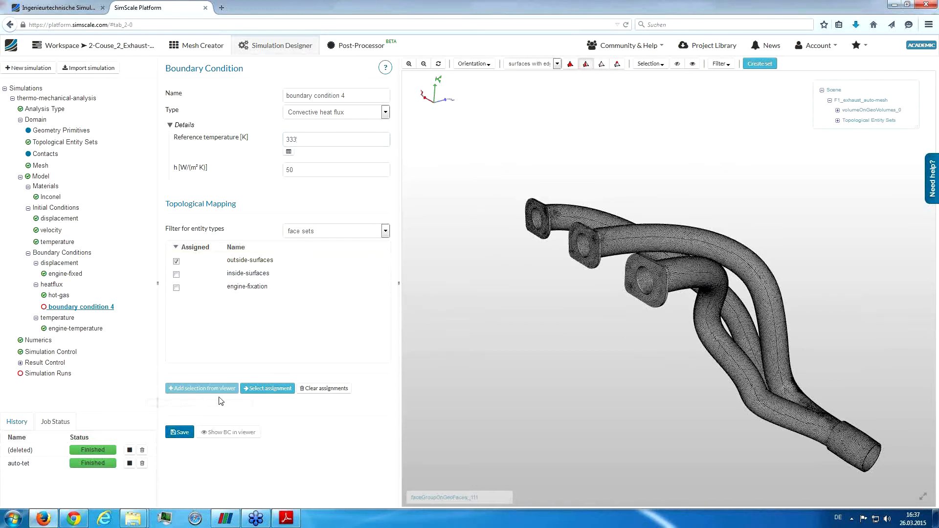
left_click(179, 432)
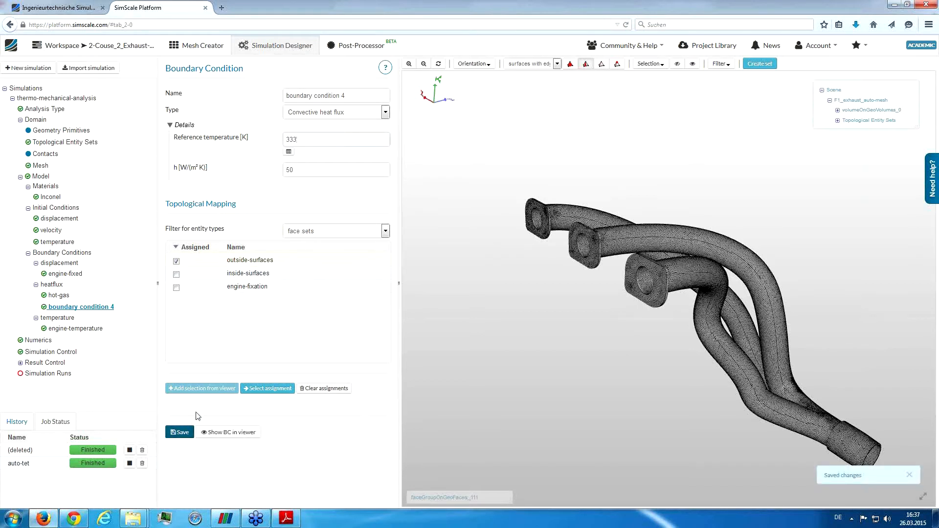
- Rename the new convective heat flux condition outside-air and save it
left_click(342, 96)
triple_click(342, 95)
triple_click(342, 95)
left_click(342, 95)
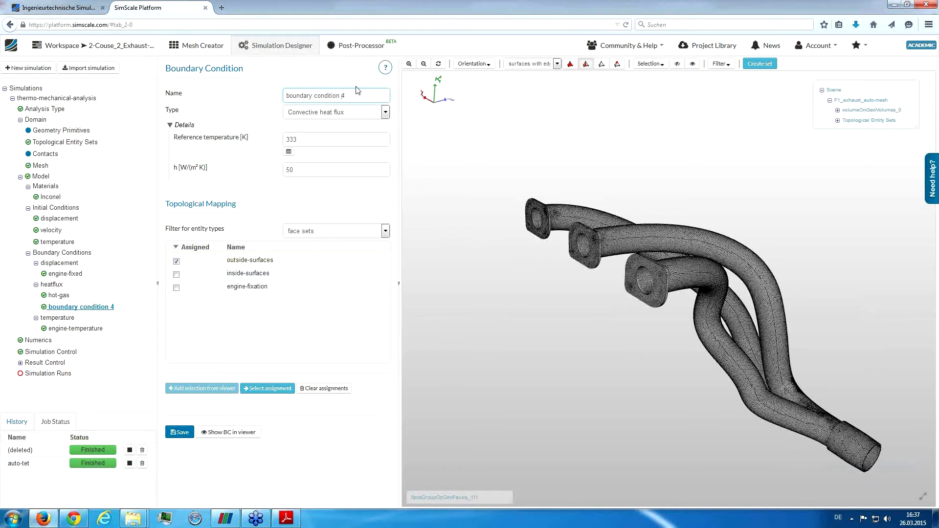
triple_click(352, 93)
type("outside-air")
key("Return")
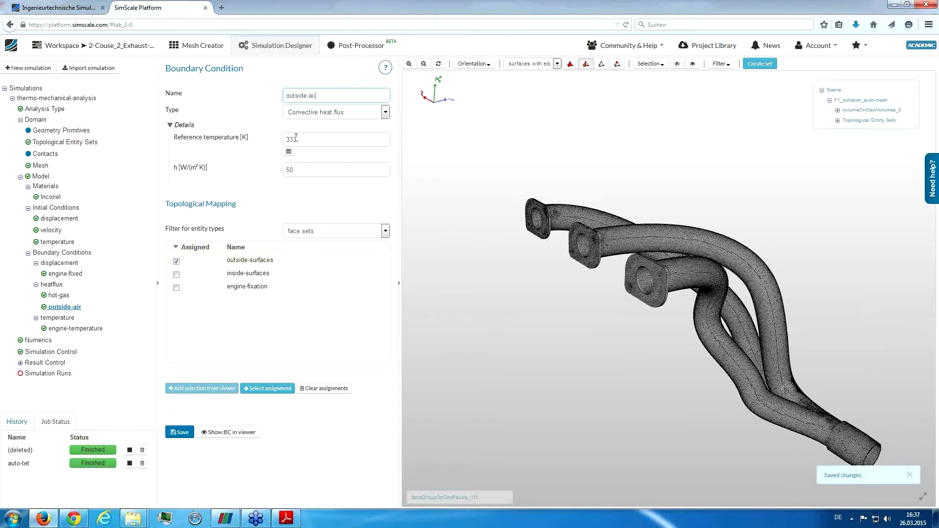
- In the simulation control, set a manual timestep definition with a 20 s simulation interval and a 0.5 s time step length
mouse_move(568, 174)
left_mouse_down()
mouse_move(606, 172)
mouse_move(564, 168)
left_mouse_up()
mouse_move(478, 305)
left_mouse_down()
mouse_move(480, 292)
mouse_move(491, 297)
left_mouse_up()
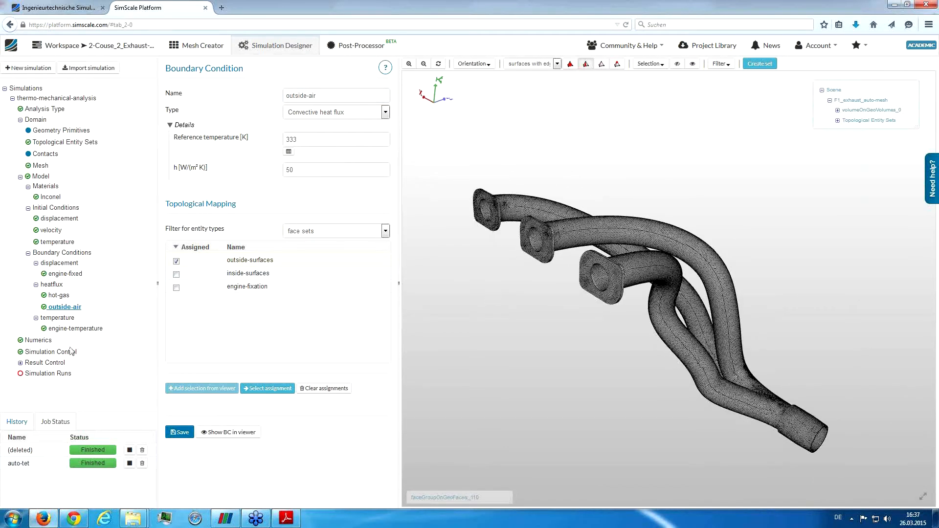
left_click(40, 340)
left_click(61, 350)
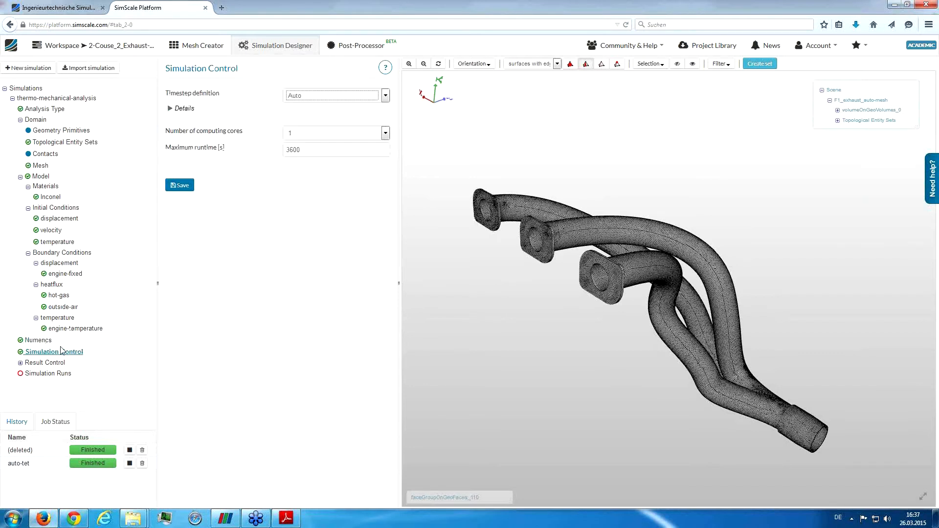
left_click(181, 109)
left_click(312, 96)
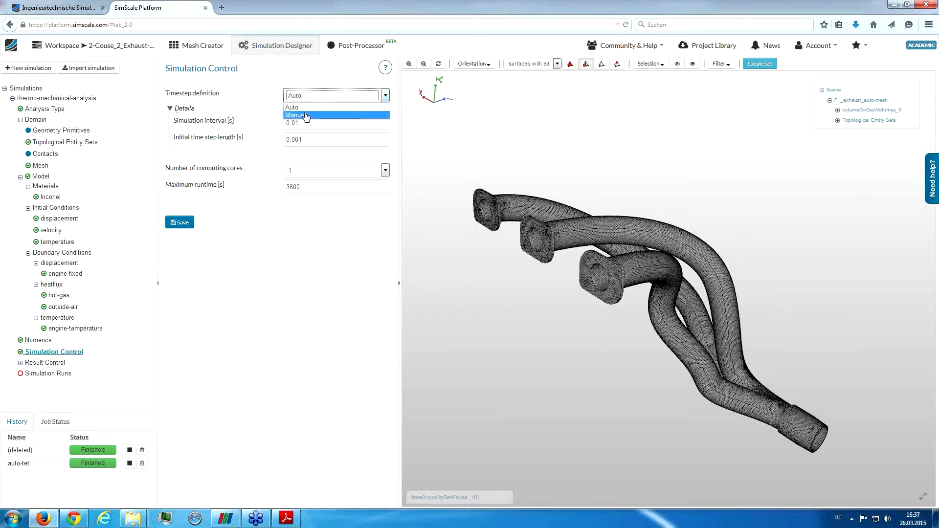
left_click(307, 116)
key("Tab")
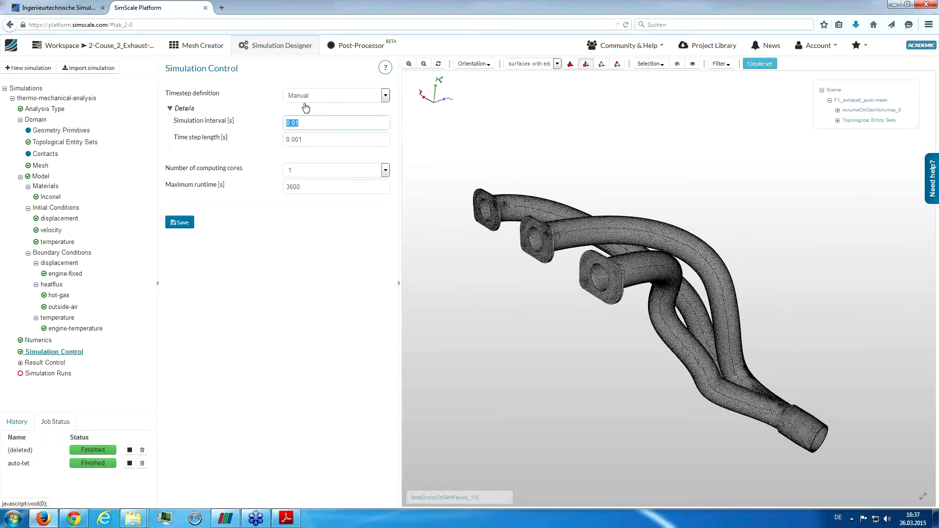
type("20")
key("Tab")
type("0")
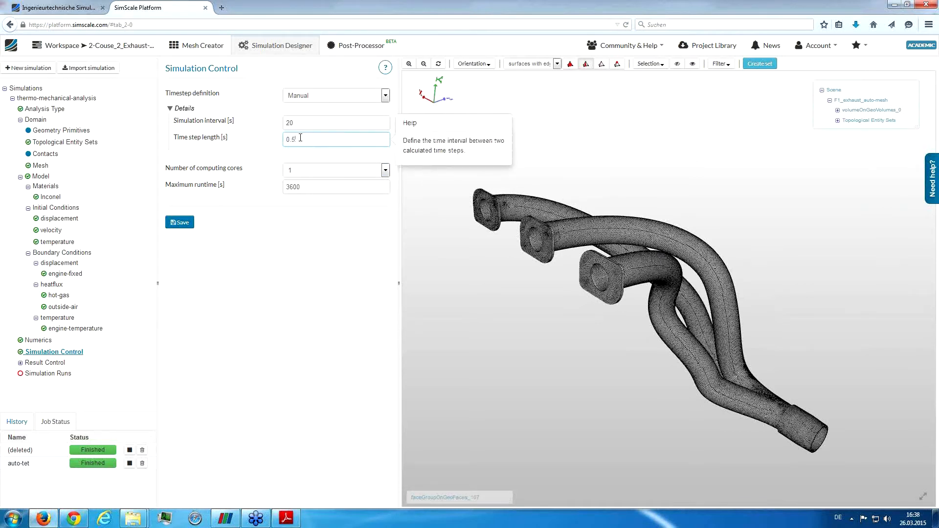
- Set the number of computing cores to 8 and the maximum runtime to 10000 s, and save the simulation control settings
left_click(348, 170)
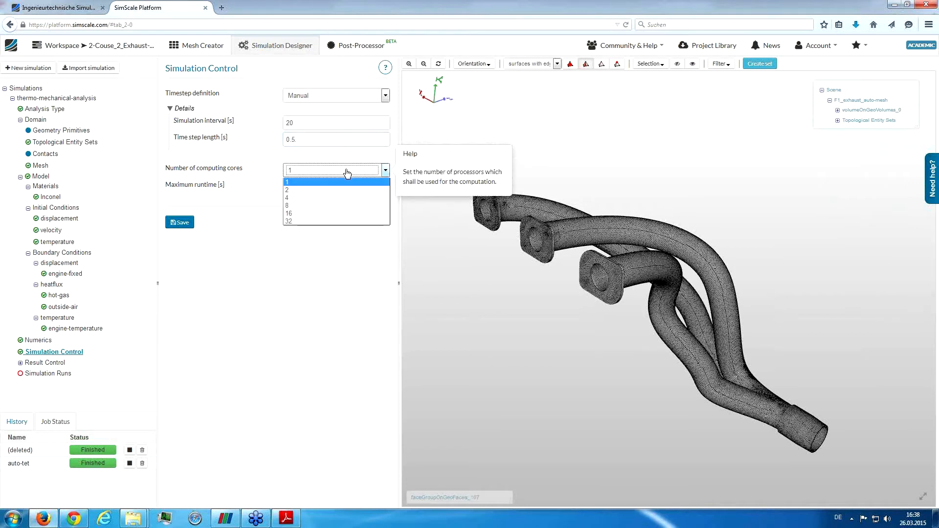
left_click(328, 206)
double_click(315, 187)
left_click(313, 172)
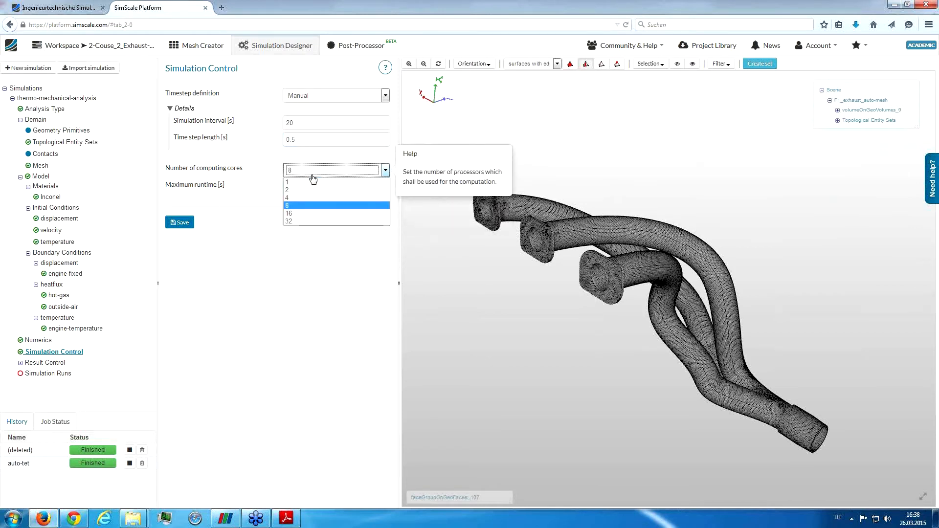
left_click(313, 179)
double_click(319, 186)
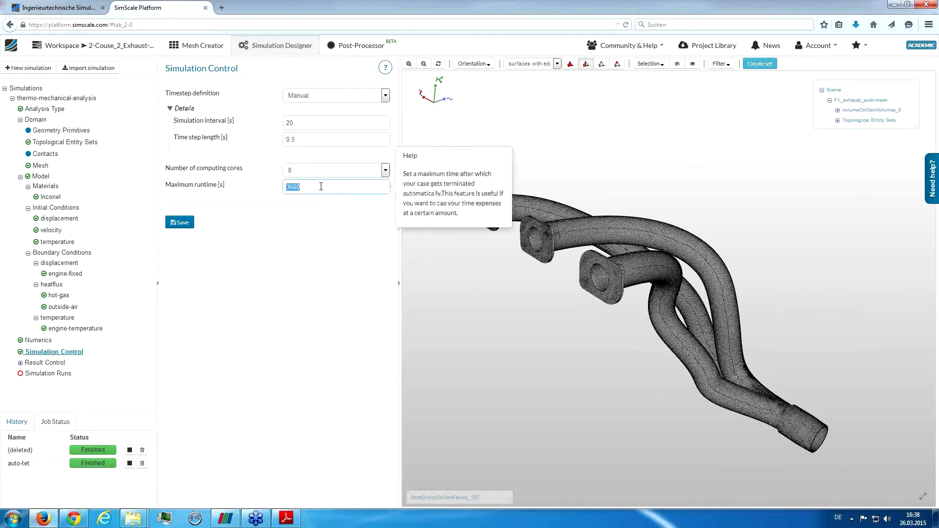
type("10000")
key("Return")
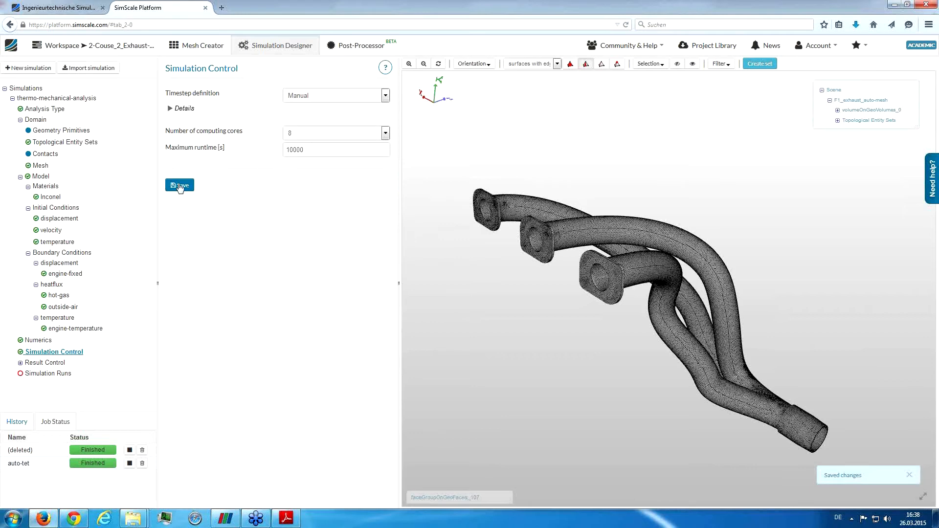
- Run the model check on the simulation setup
left_click(51, 374)
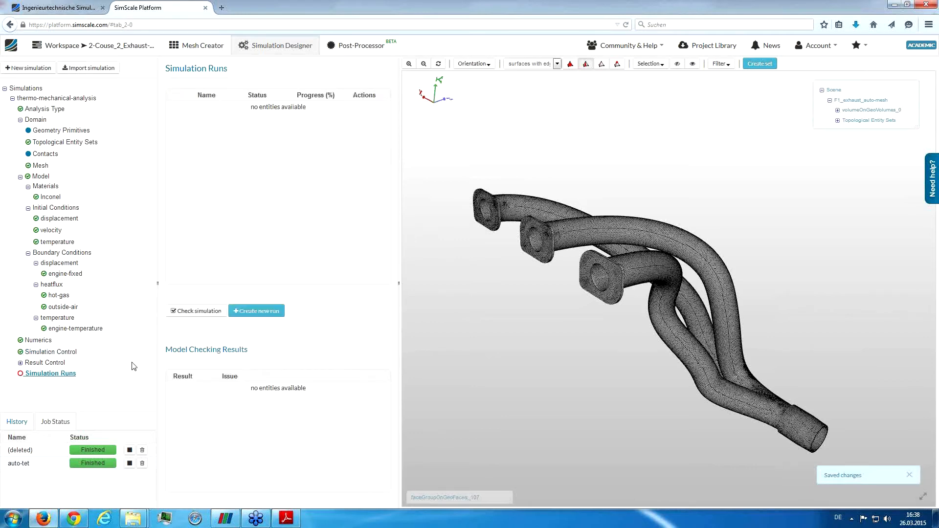
left_click(192, 311)
left_click(349, 200)
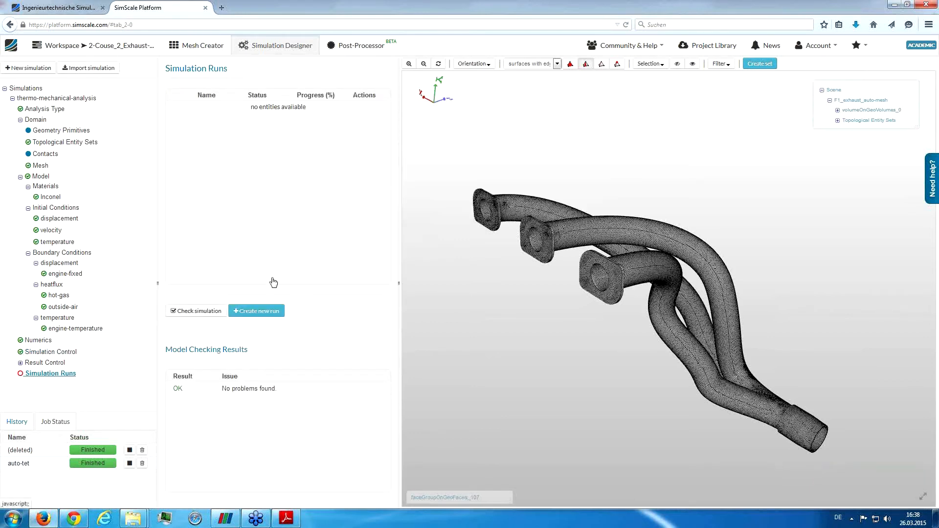
- Create a new run for the thermo-mechanical analysis, start it and confirm the start
left_click(254, 309)
left_click(359, 205)
left_click(179, 95)
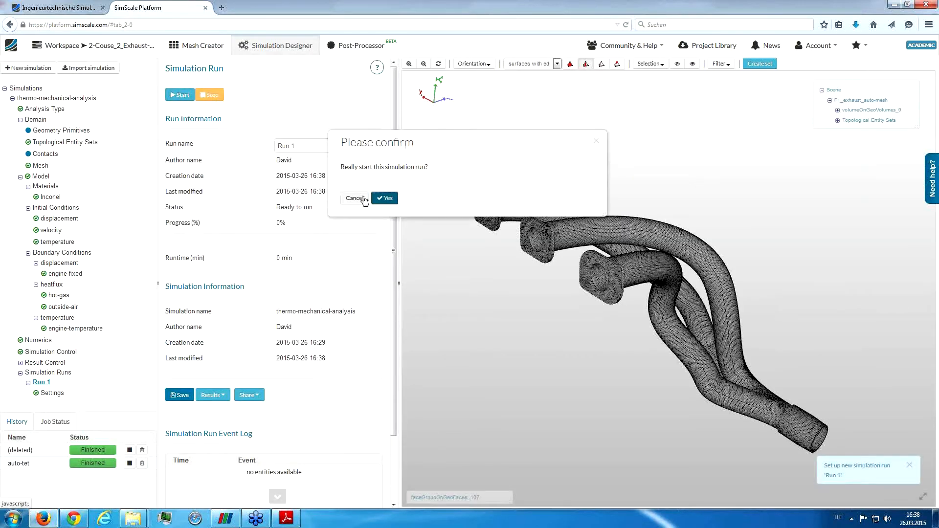
left_click(384, 198)
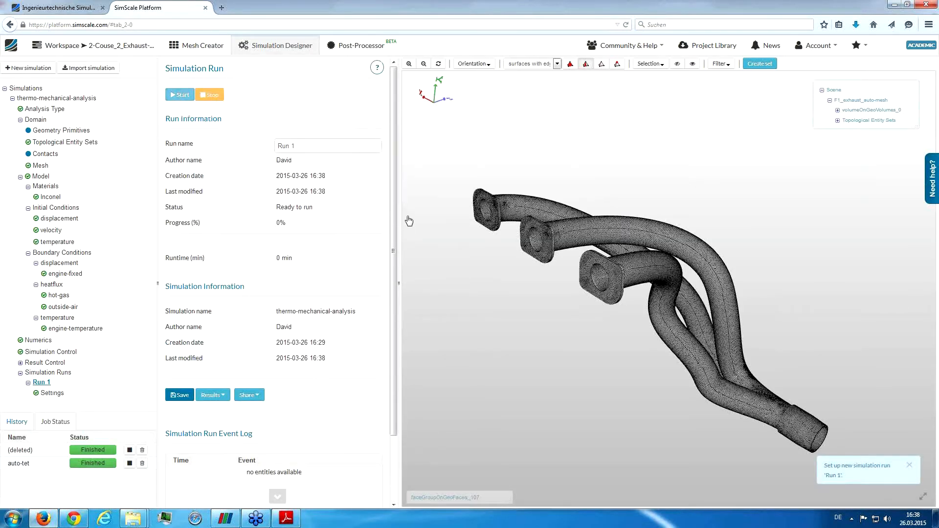
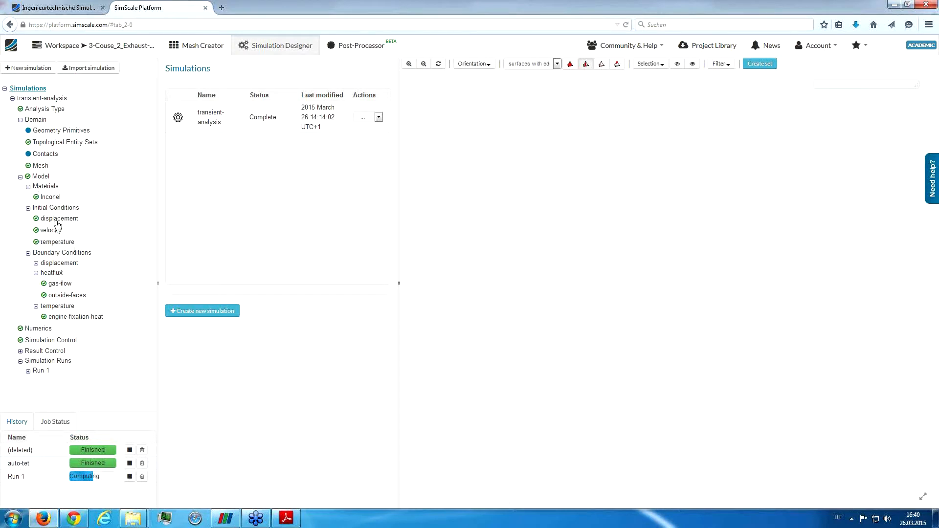
- Open the solution fields of the transient-analysis run in the post-processor
left_click(337, 45)
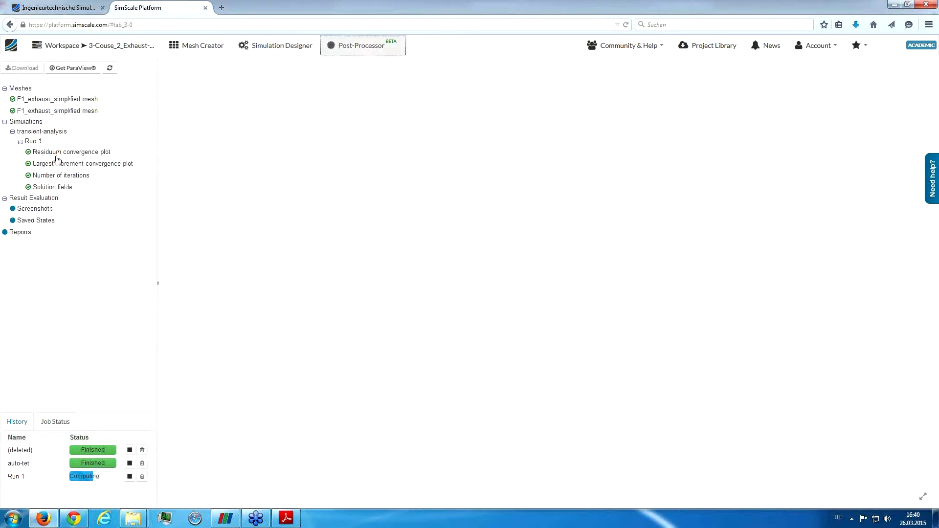
left_click(55, 188)
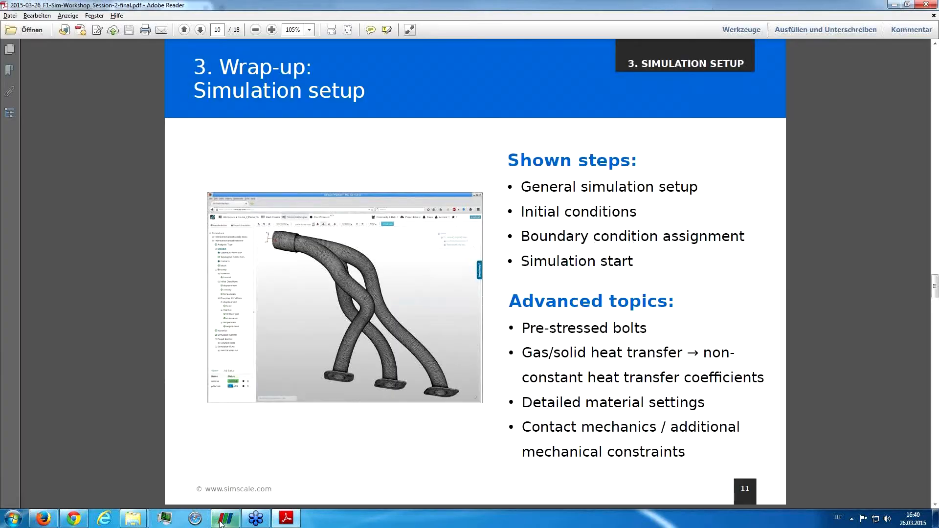
- Switch to ParaView, examine the temperature distribution on the manifold from several angles and place the color legend horizontally beneath the model
left_click(224, 519)
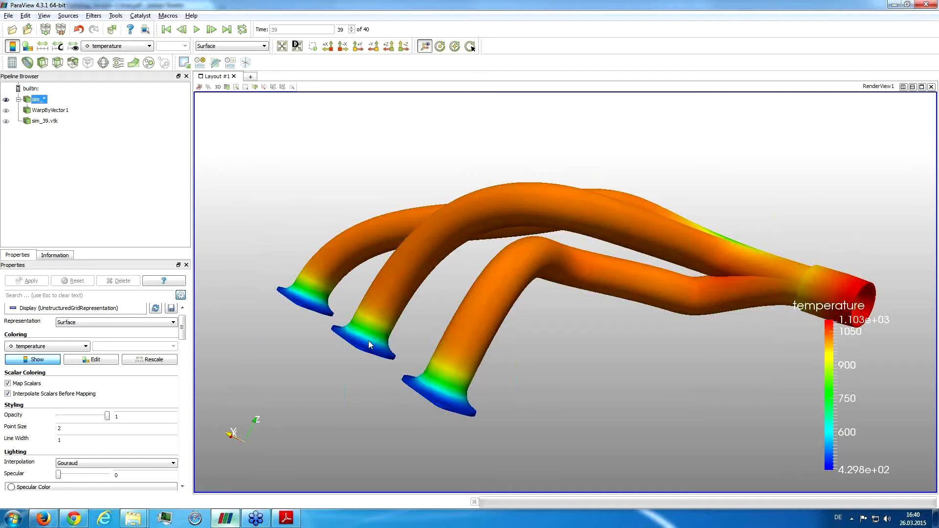
left_click_drag(402, 318, 418, 331)
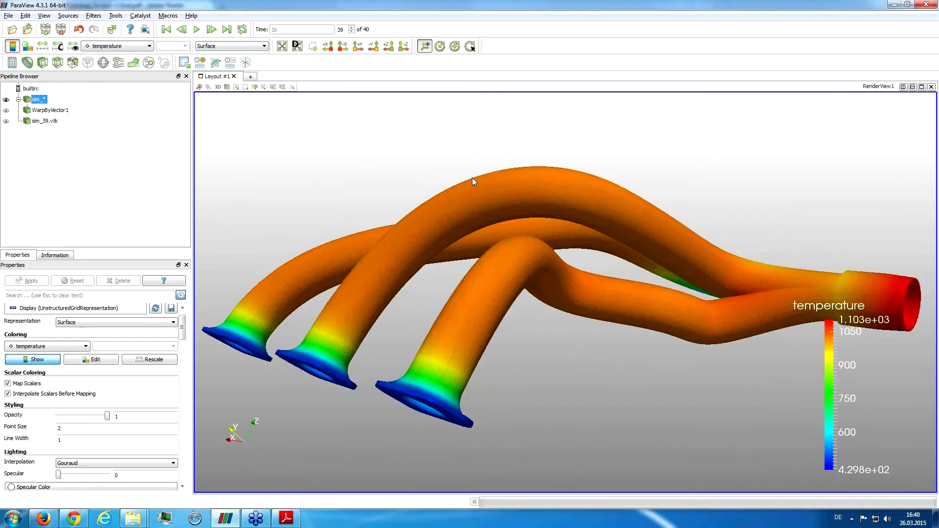
mouse_move(476, 202)
left_mouse_down()
mouse_move(469, 215)
mouse_move(476, 211)
left_mouse_up()
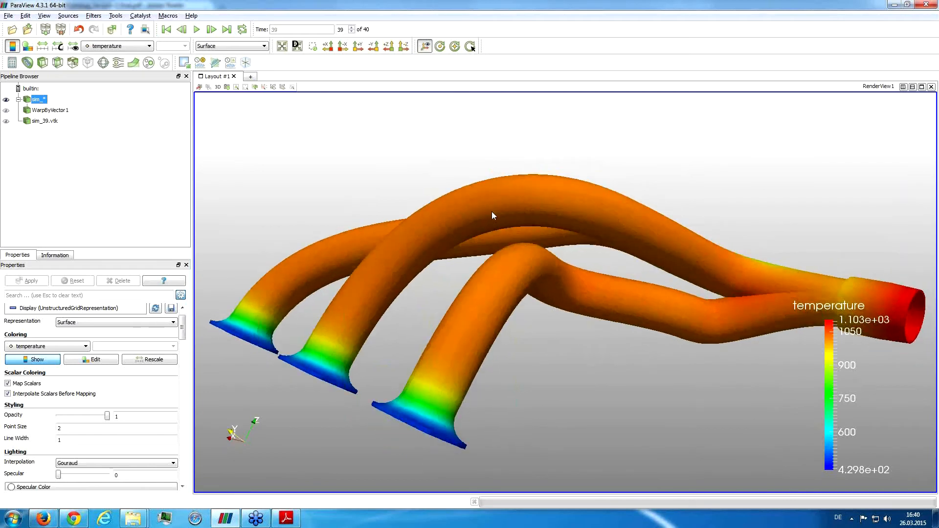
left_click_drag(483, 212, 480, 207)
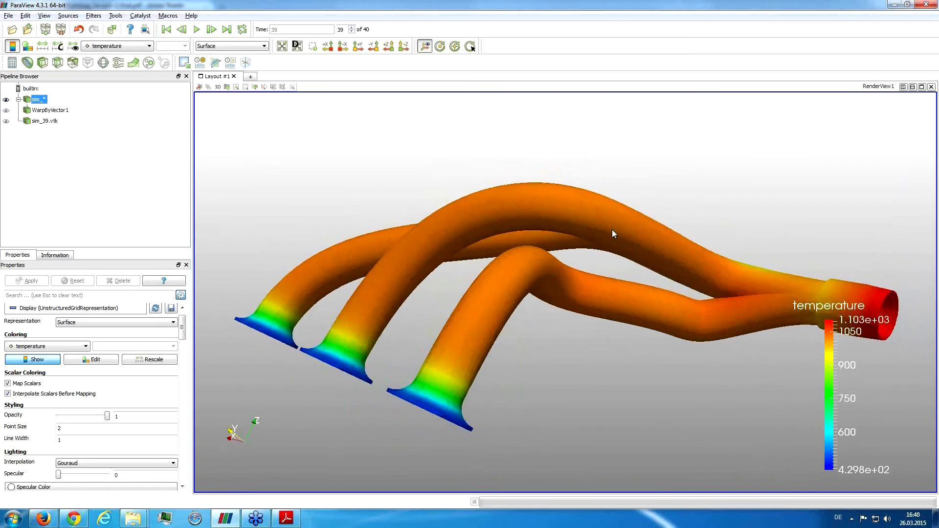
left_click_drag(551, 283, 496, 254)
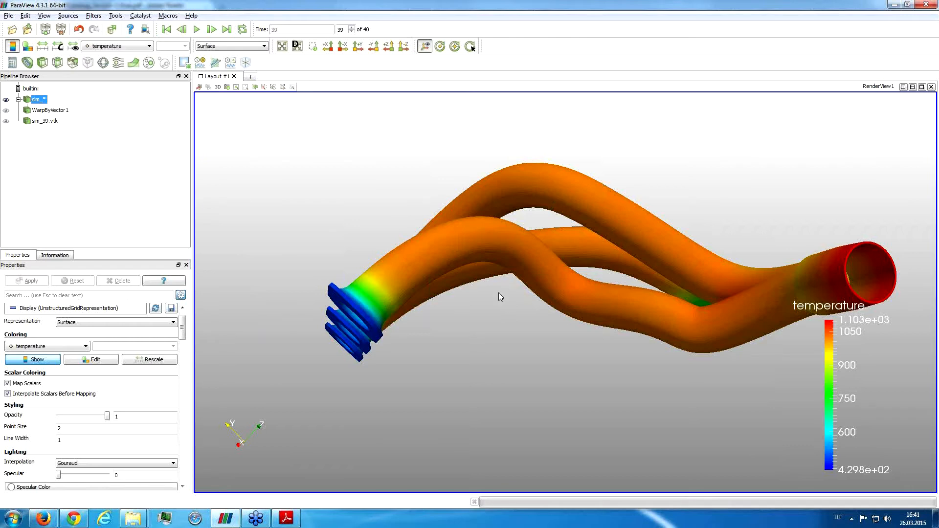
left_click_drag(499, 293, 418, 281)
left_click_drag(591, 245, 575, 265)
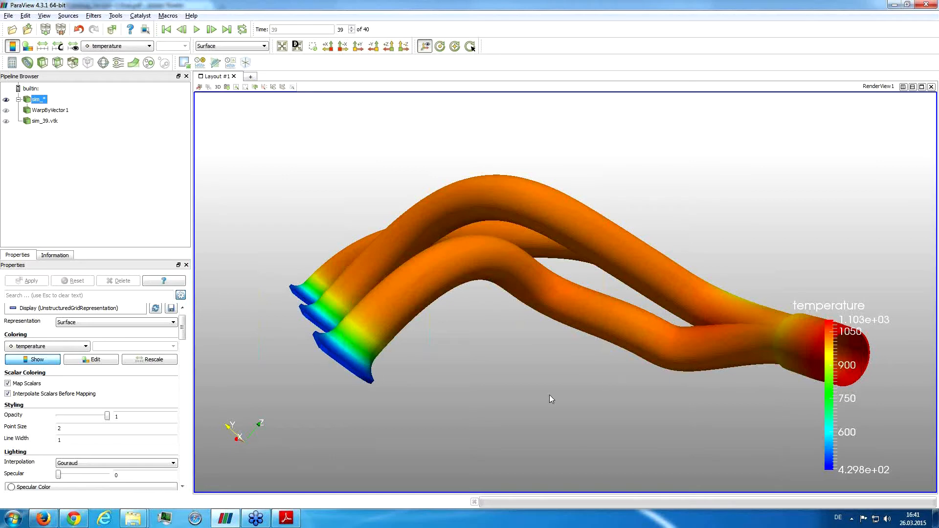
left_click_drag(353, 355, 440, 328)
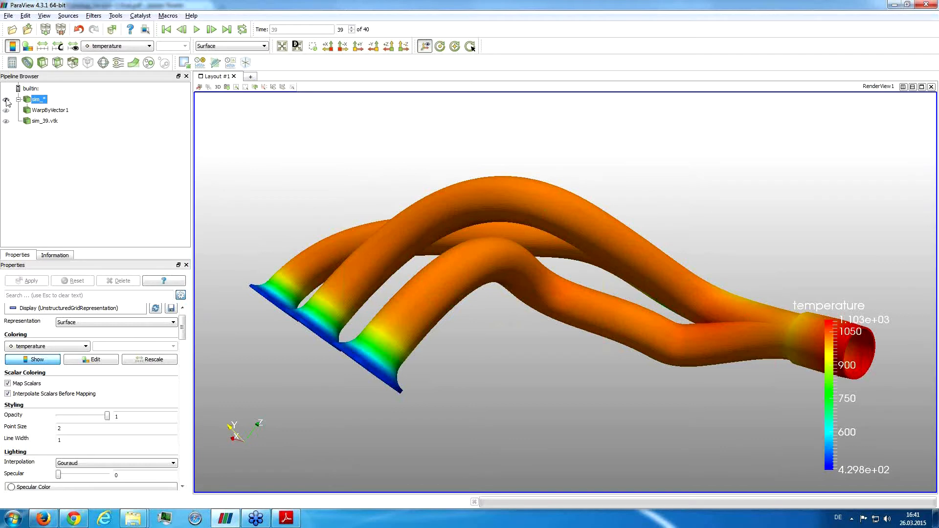
left_click_drag(802, 345, 548, 447)
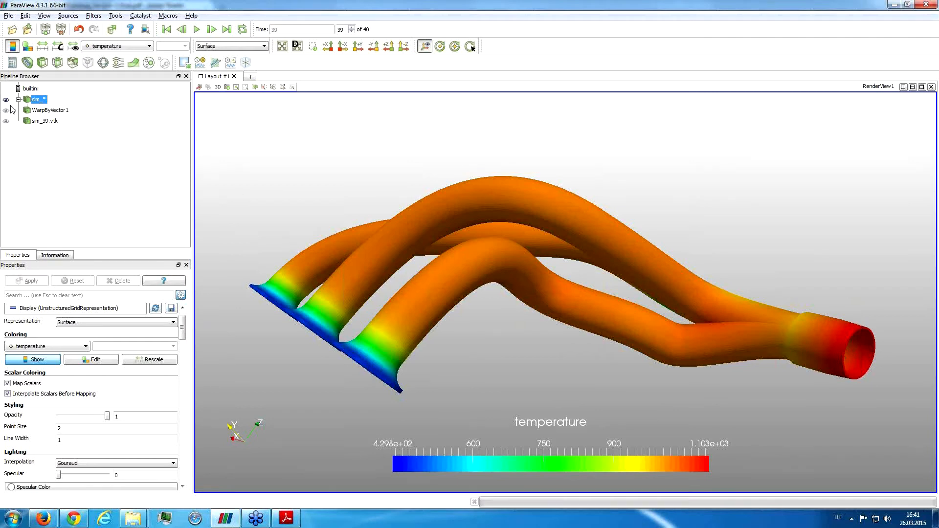
- Color the manifold by displacement magnitude and examine the displacement from the engine flanges to the outlet pipe
left_click(121, 45)
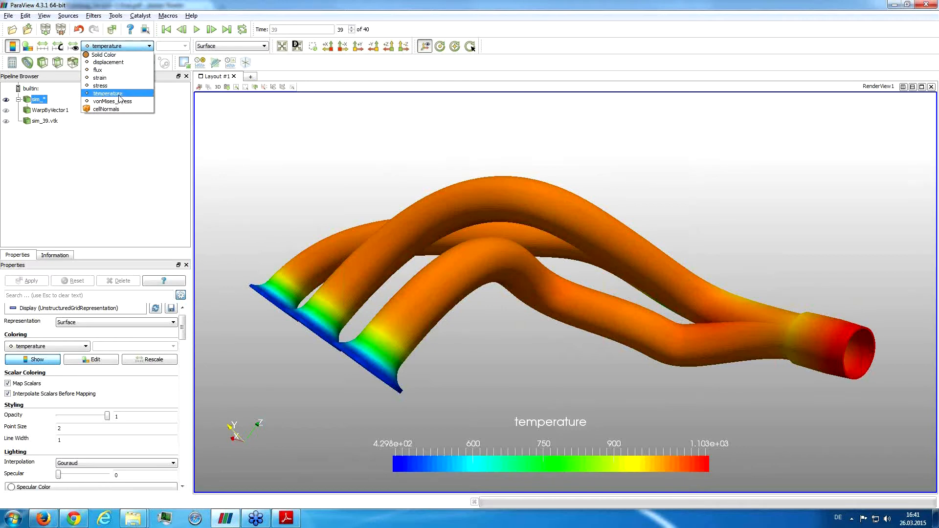
left_click(115, 64)
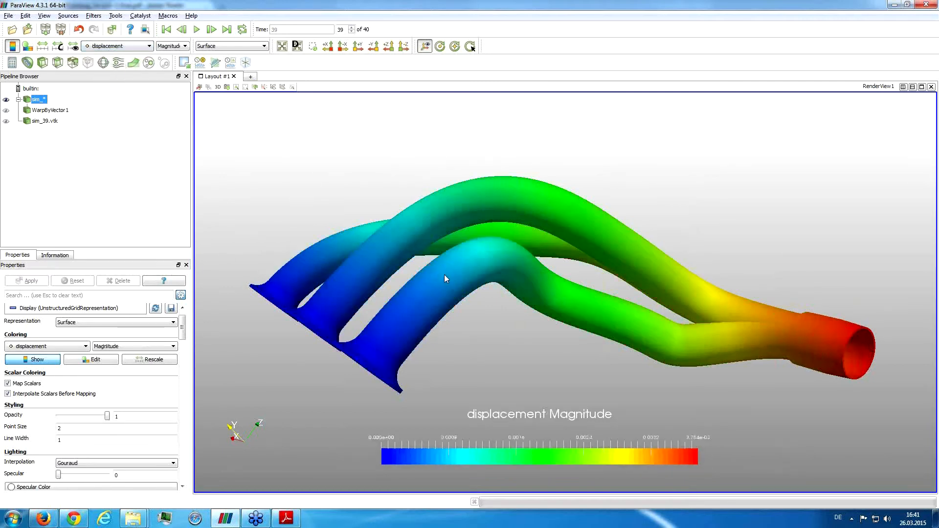
left_click_drag(450, 272, 450, 282)
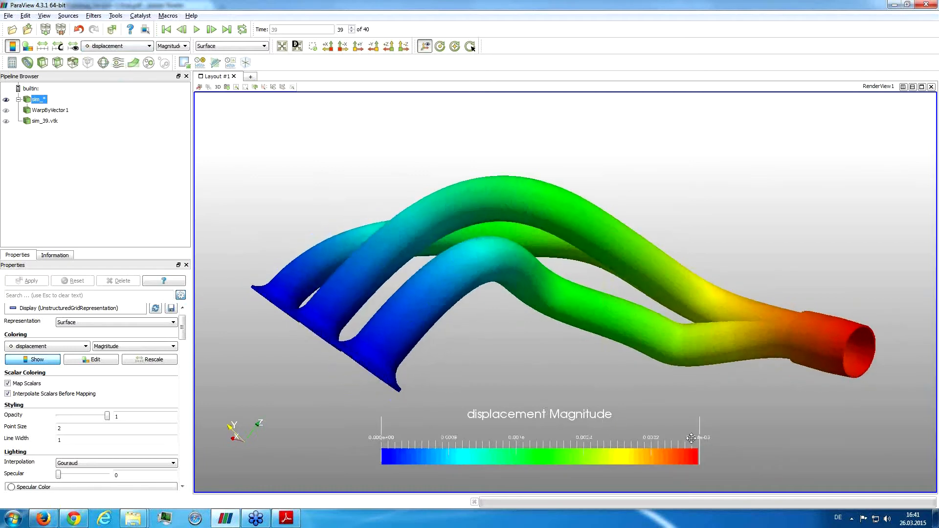
left_click_drag(723, 360, 635, 310)
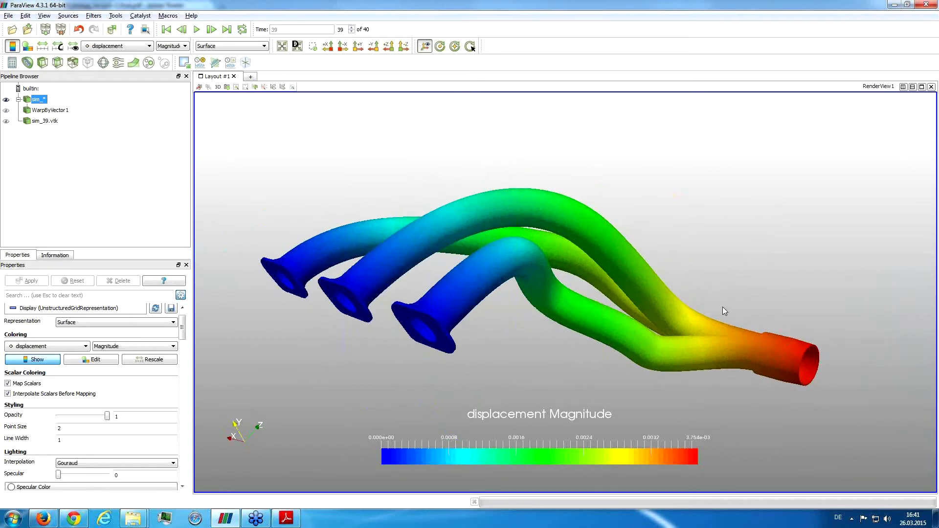
mouse_move(723, 309)
left_mouse_down()
mouse_move(708, 300)
mouse_move(719, 313)
left_mouse_up()
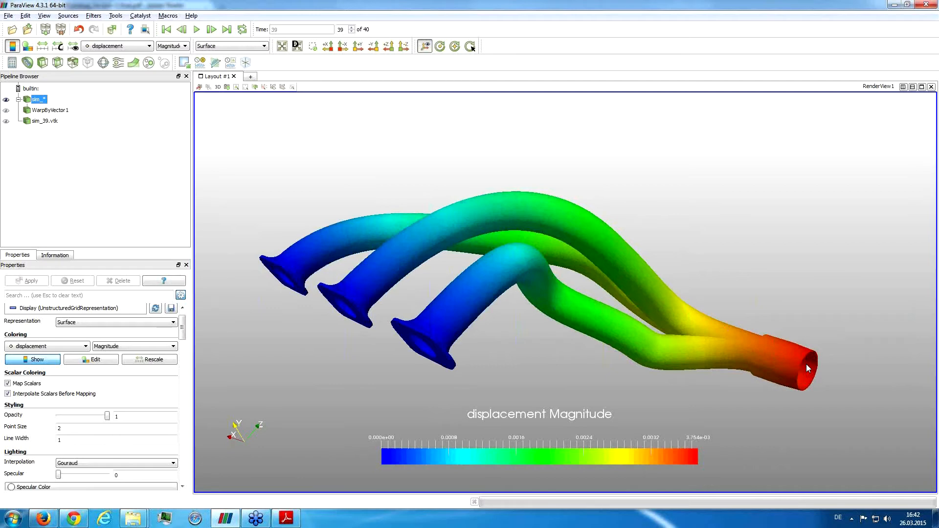
mouse_move(793, 366)
left_mouse_down()
mouse_move(785, 340)
mouse_move(798, 361)
left_mouse_up()
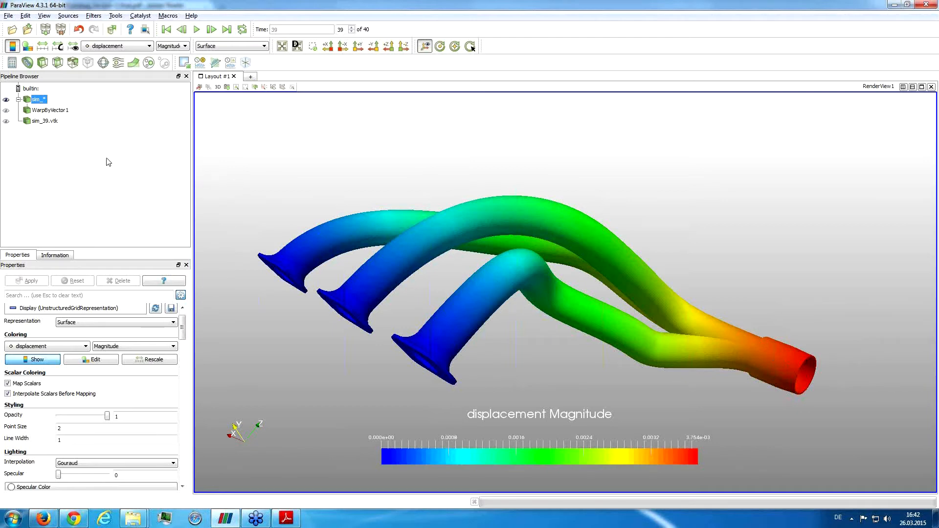
left_click_drag(303, 193, 446, 216)
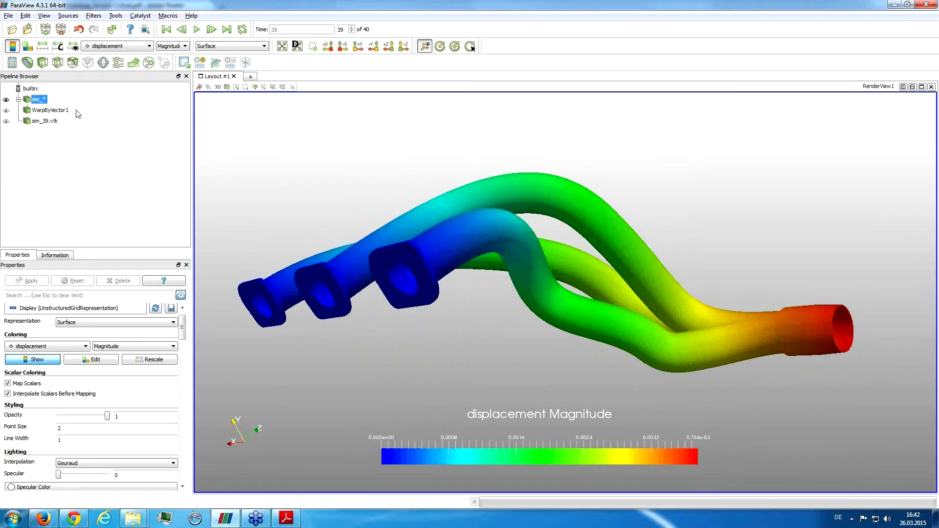
- Delete the WarpByVector1 filter and the sim_* results from the pipeline, and show the transparent sim_39.vtk model
left_click(51, 110)
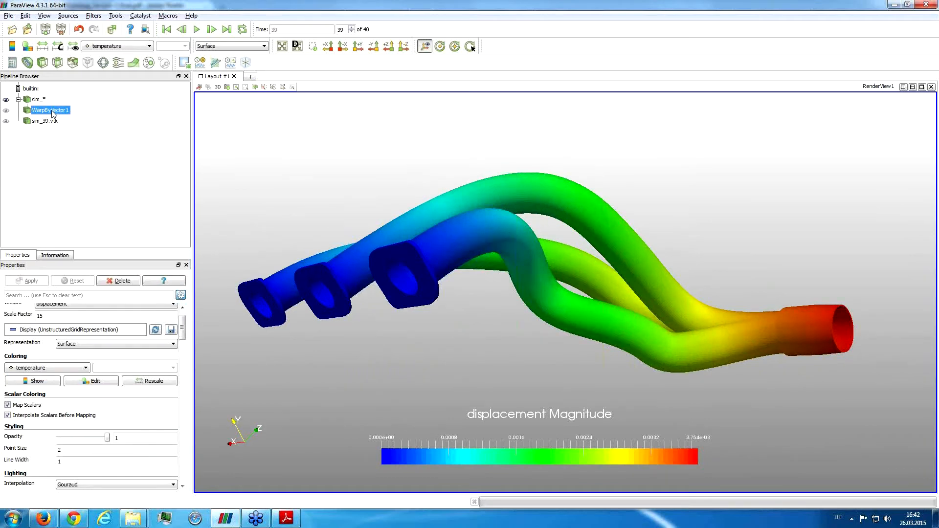
key("Delete")
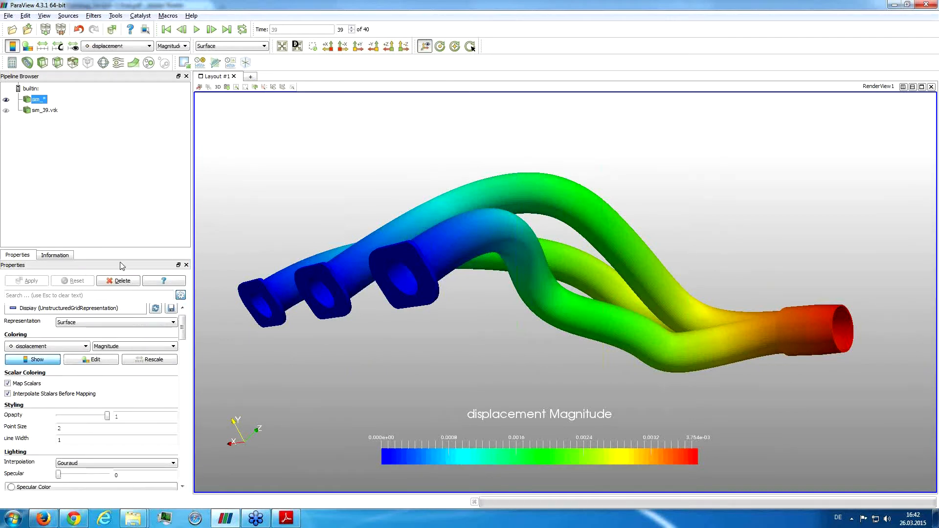
left_click(120, 281)
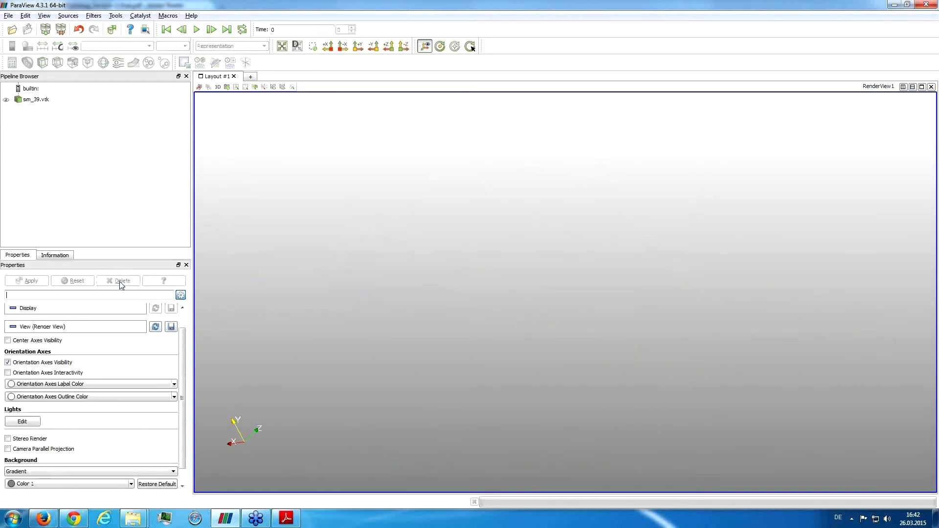
left_click(36, 99)
left_click(6, 99)
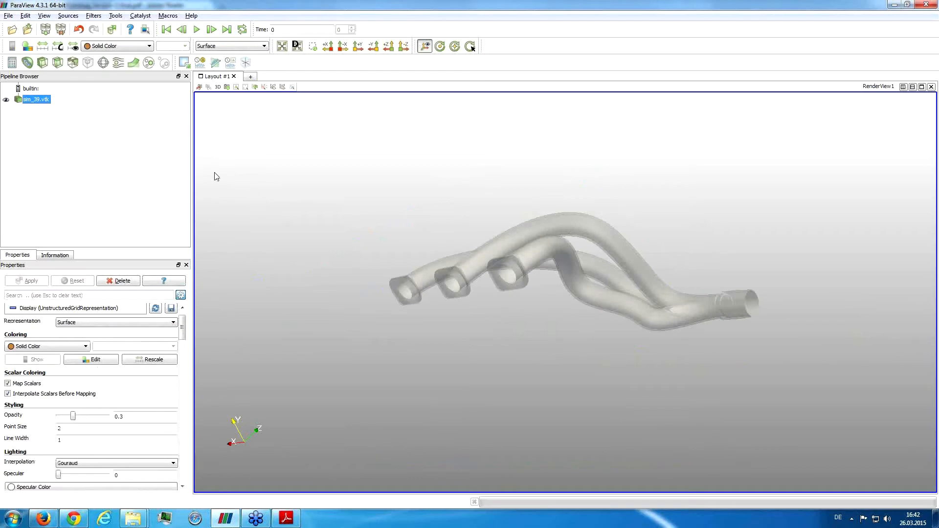
- Load the sim_..vtk time series from the results folder and apply it to the view
left_click(15, 27)
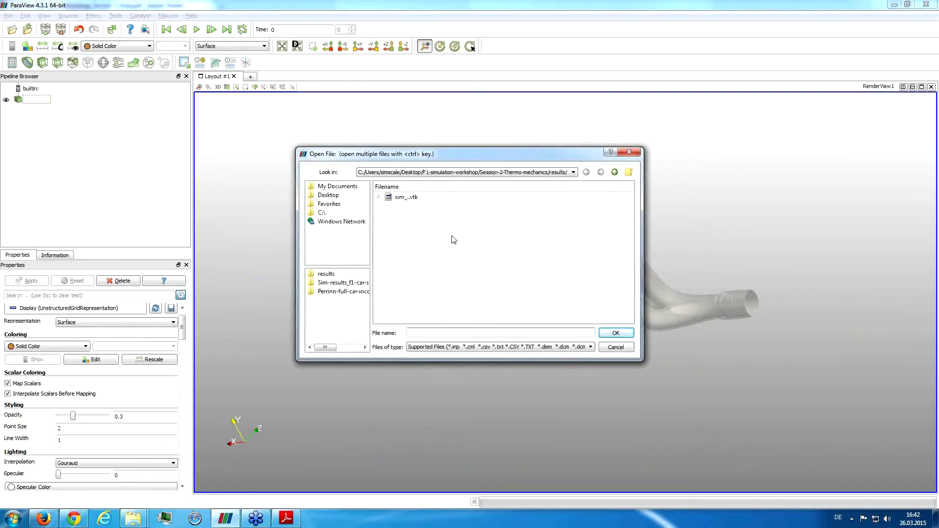
left_click(379, 197)
left_click(409, 198)
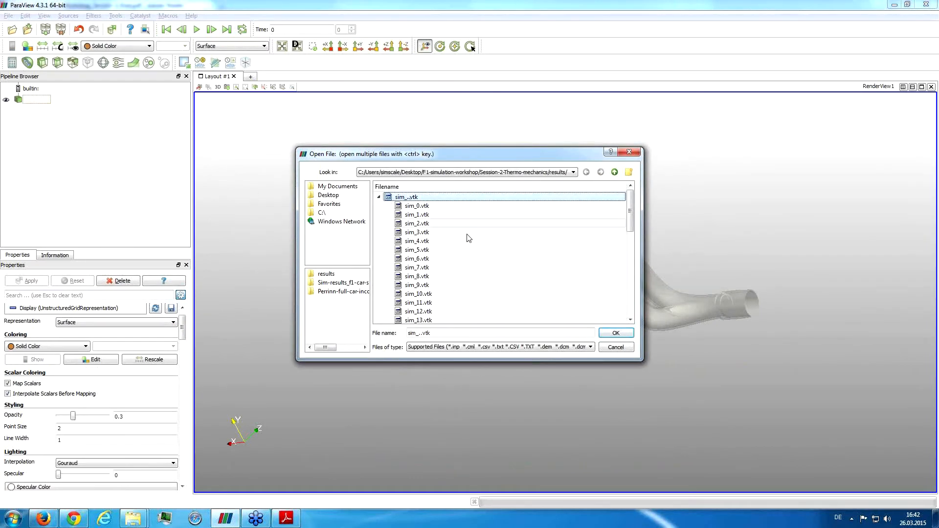
left_click(615, 333)
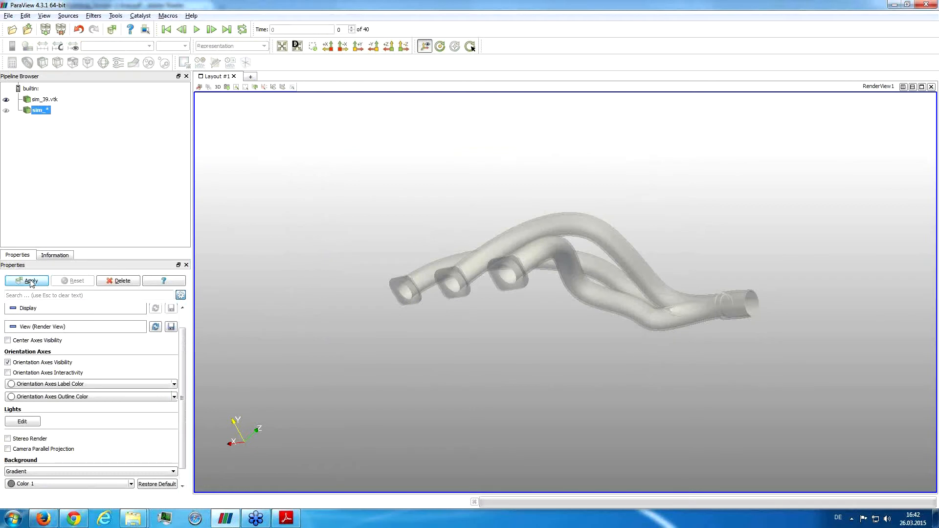
left_click(36, 281)
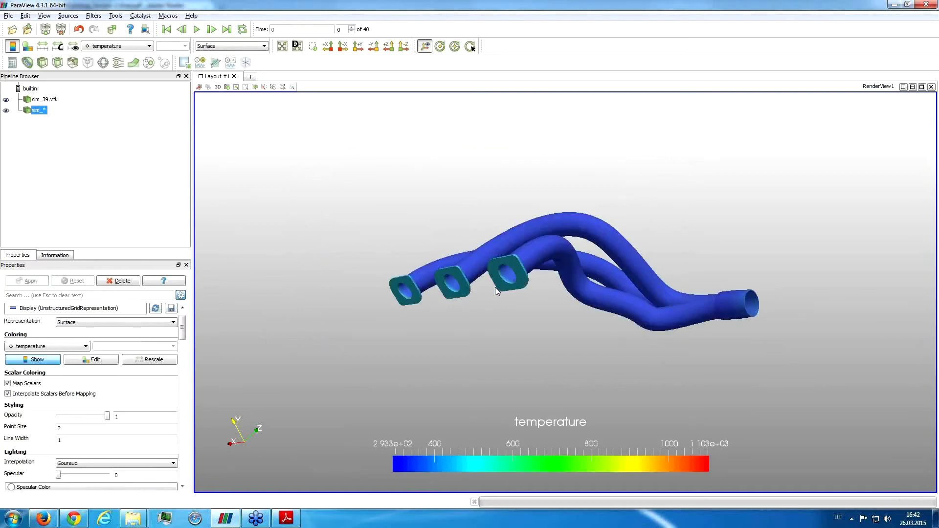
- Go to the last time step of the loaded series and color the manifold by displacement magnitude
left_click_drag(498, 283, 442, 230)
left_click(227, 30)
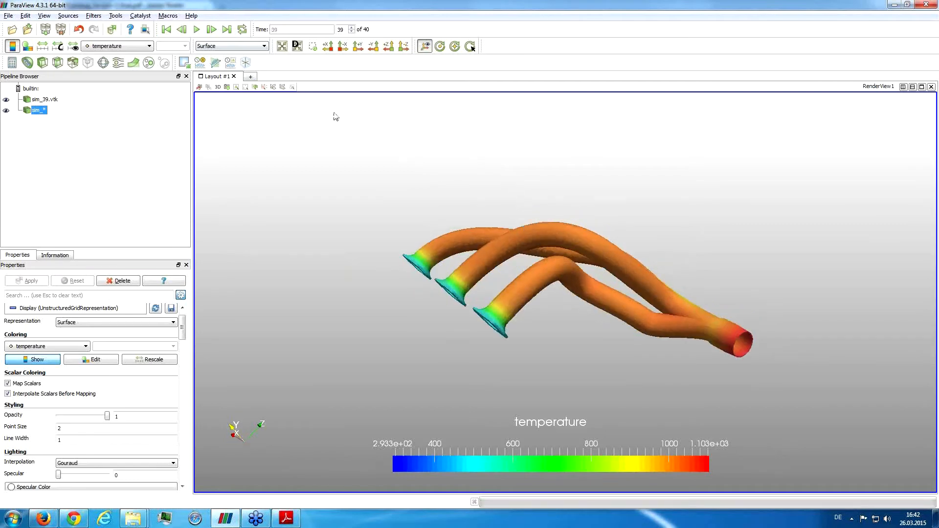
left_click(117, 45)
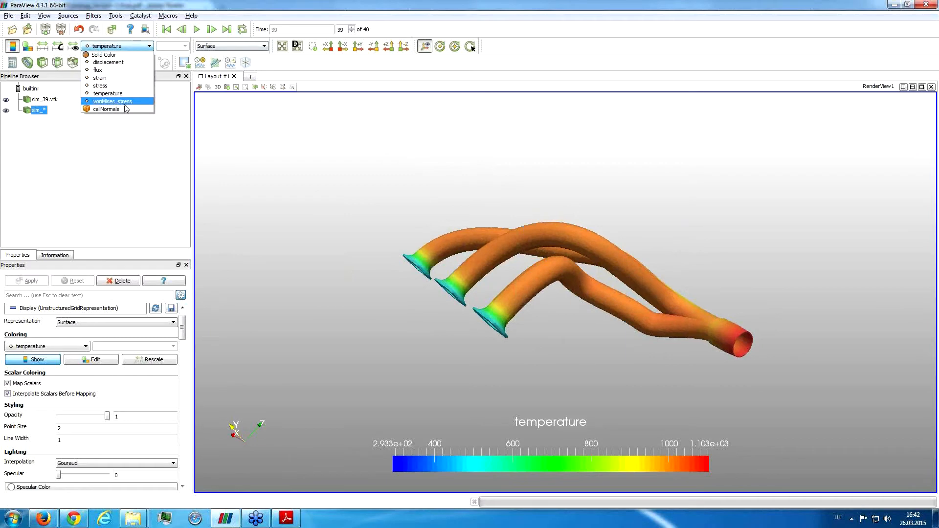
left_click(108, 62)
right_click_drag(426, 246, 440, 321)
mouse_move(554, 295)
left_mouse_down()
mouse_move(583, 269)
mouse_move(561, 292)
left_mouse_up()
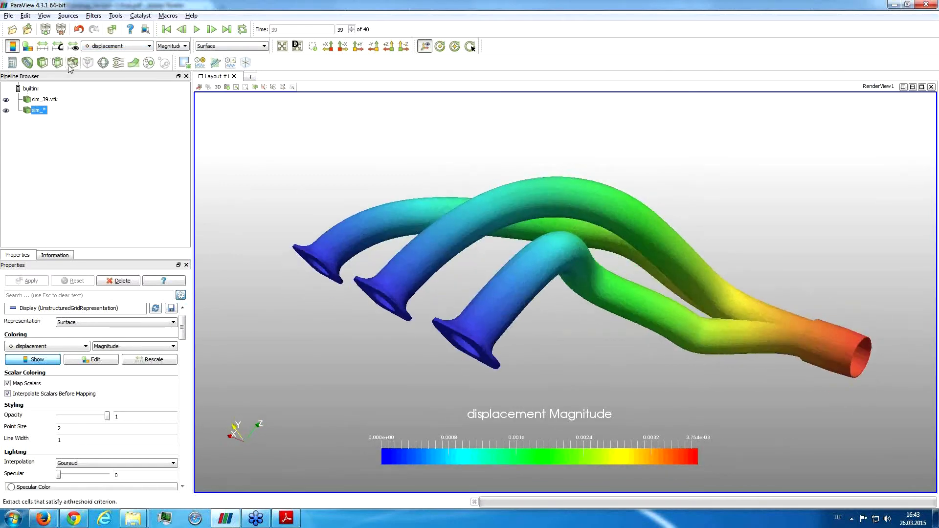
- Apply a Warp By Vector filter to the sim_* results using the displacement vector and a scale factor of 15
left_click(134, 63)
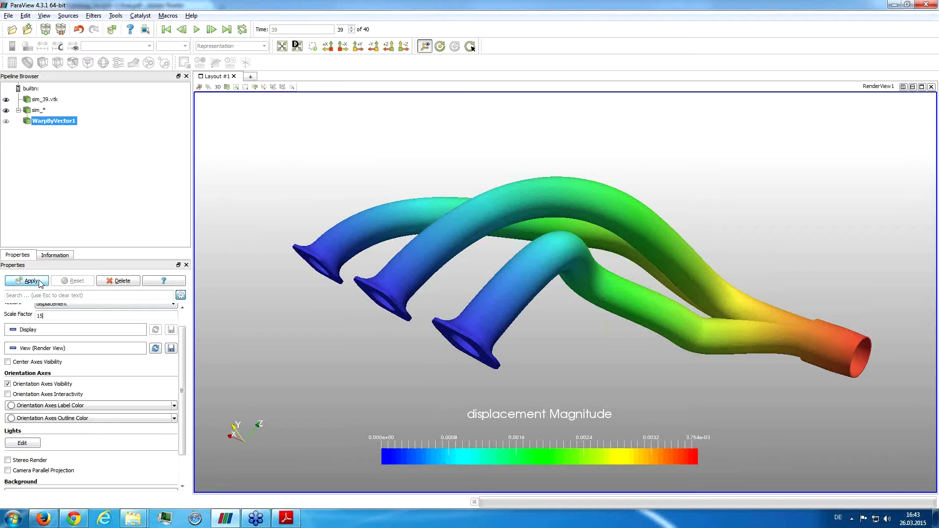
left_click(40, 282)
left_click_drag(398, 345, 391, 298)
- Color the warped manifold by displacement magnitude and compare its deformed shape with the transparent undeformed model
left_click(138, 46)
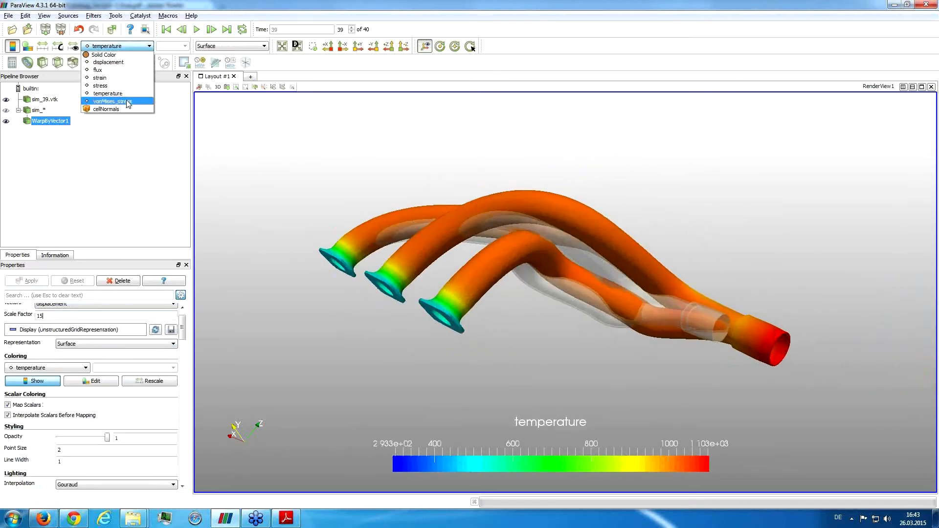
left_click(108, 62)
left_click_drag(454, 229, 555, 236)
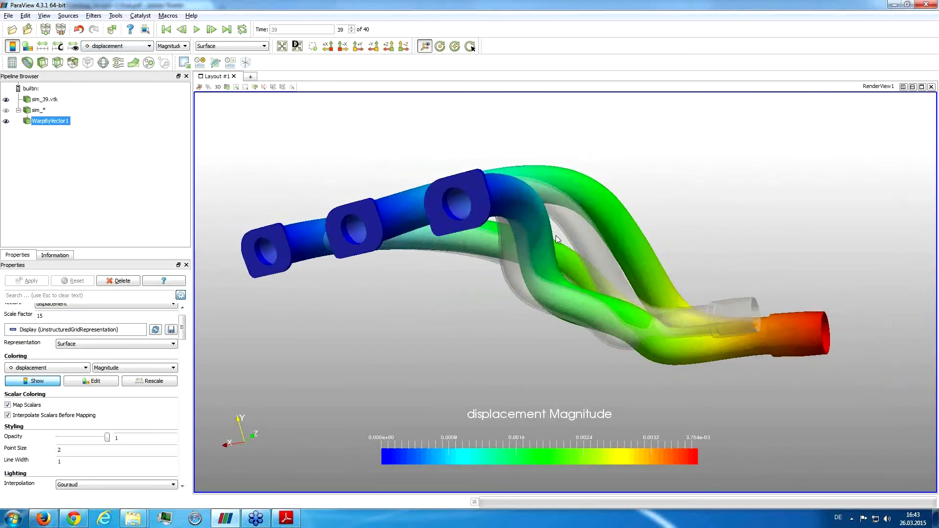
left_click_drag(810, 321, 554, 238)
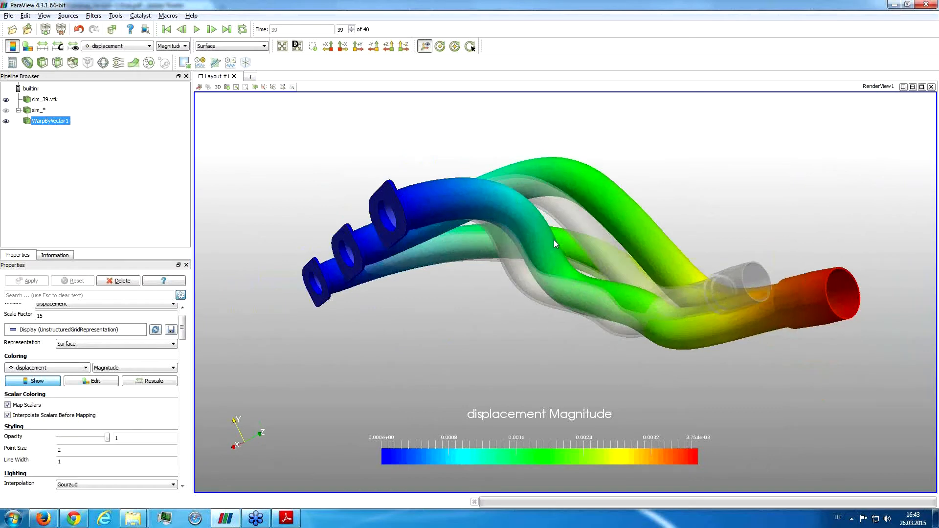
- Switch to the workshop PDF in Adobe Reader and advance to the Post-processing wrap-up slide in full-screen view, then leave full screen
left_click_drag(553, 240, 533, 268)
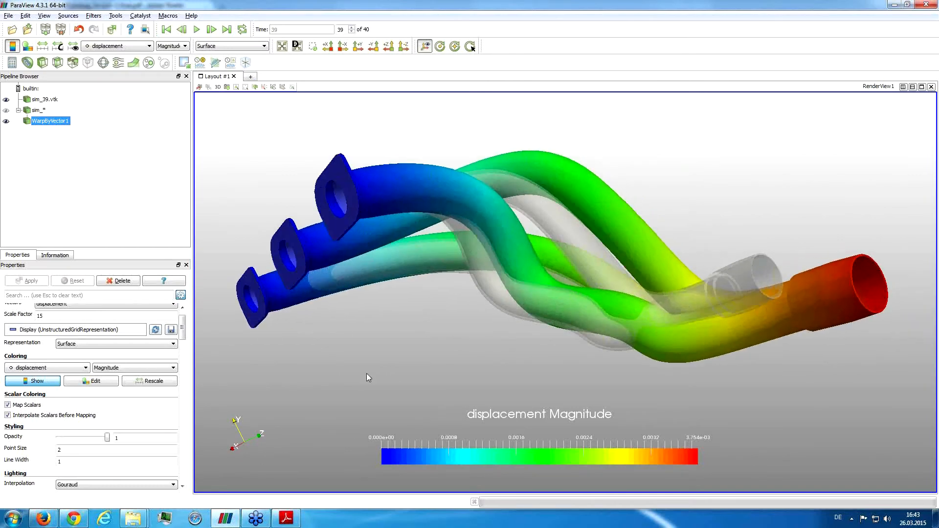
left_click(286, 518)
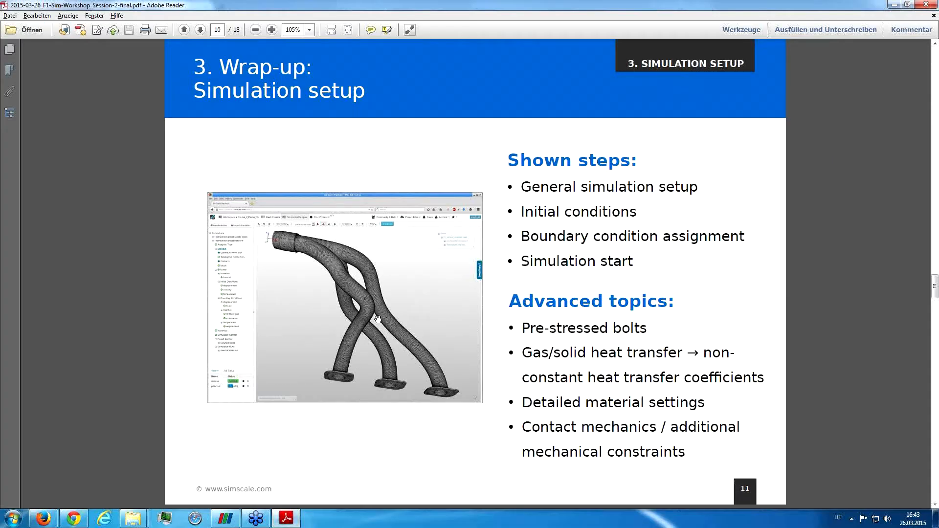
key("ctrl+l")
key("Right")
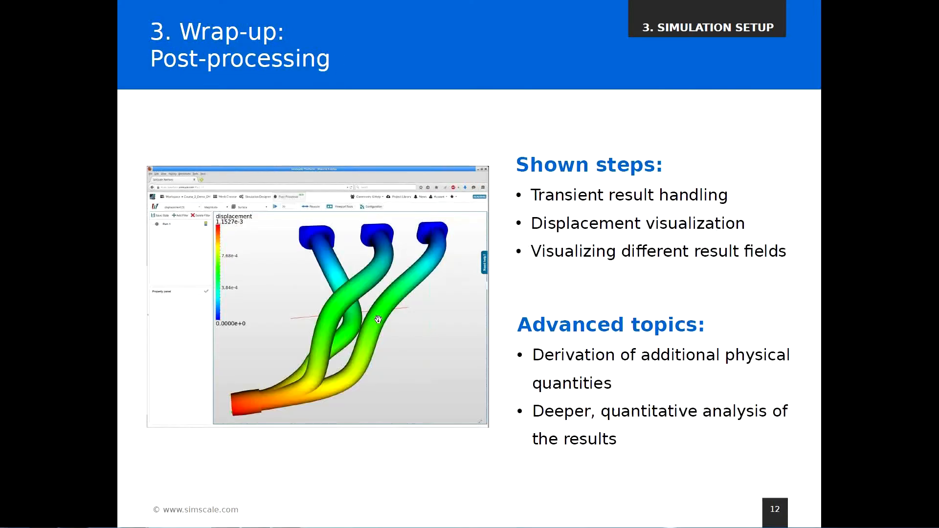
key("Escape")
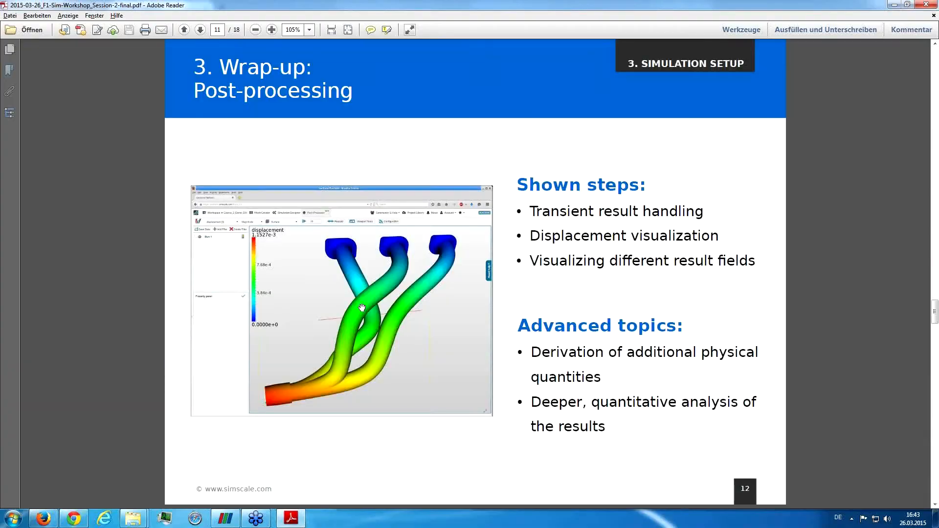
- Switch back to ParaView and return the warped manifold results to the first time step, showing the flanges and outlet together
key("alt+Tab")
left_click_drag(461, 243, 241, 176)
left_click_drag(249, 115, 337, 168)
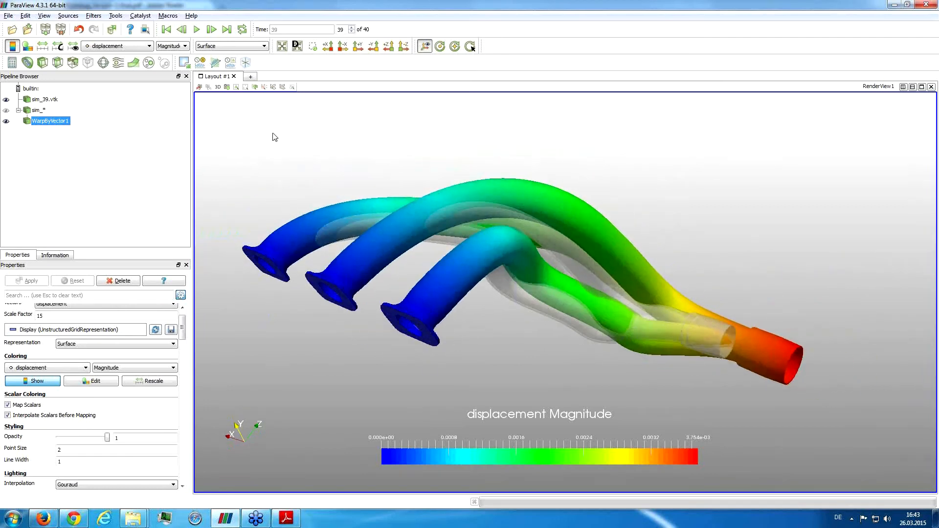
left_click(166, 31)
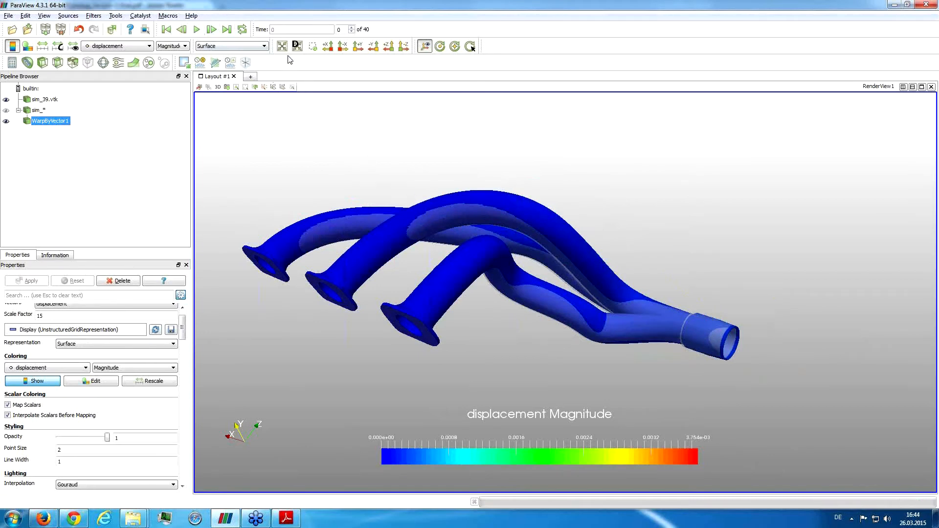
scroll(467, 247, "up", 1)
scroll(468, 248, "up", 1)
middle_click_drag(468, 248, 528, 257)
scroll(528, 257, "down", 1)
left_click_drag(417, 209, 425, 191)
left_click_drag(538, 375, 486, 296)
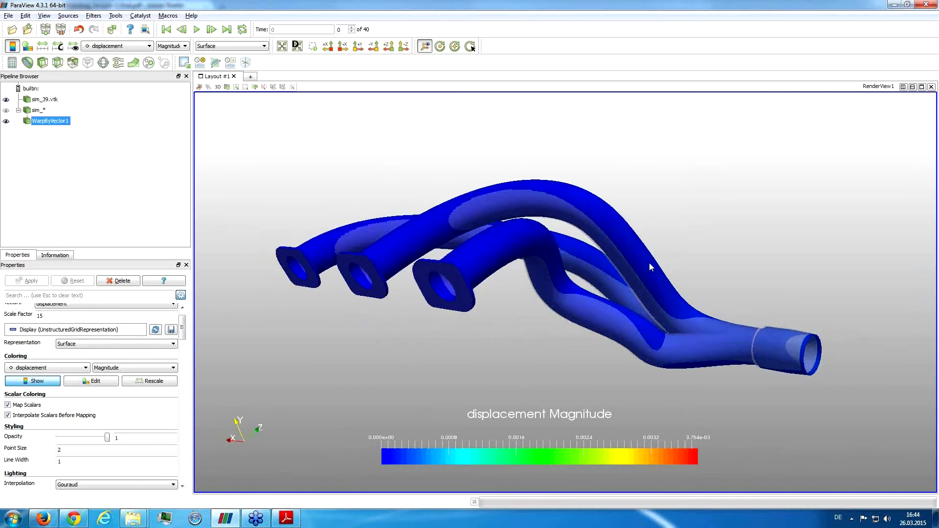
- Advance the warped results through time steps 1 and 2 to time step 5, comparing the deformation with the transparent undeformed manifold
left_click_drag(648, 266, 646, 275)
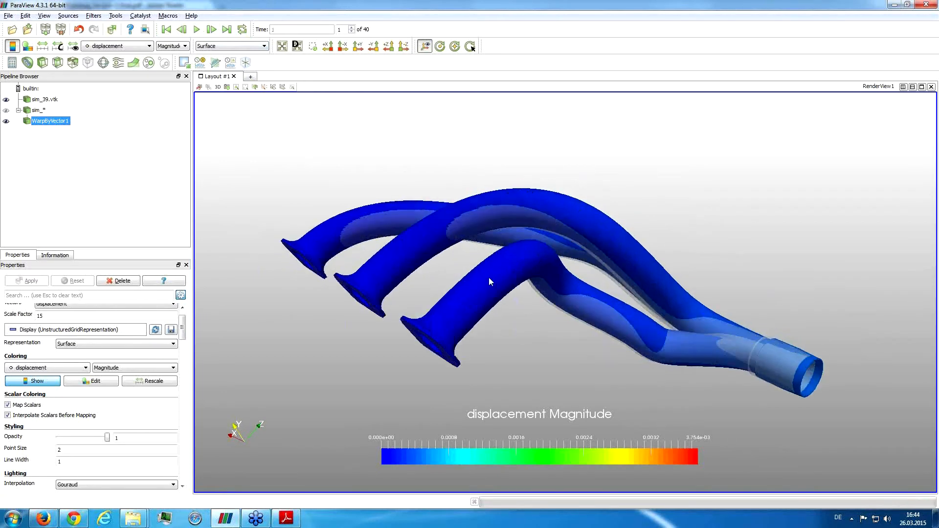
left_click(216, 31)
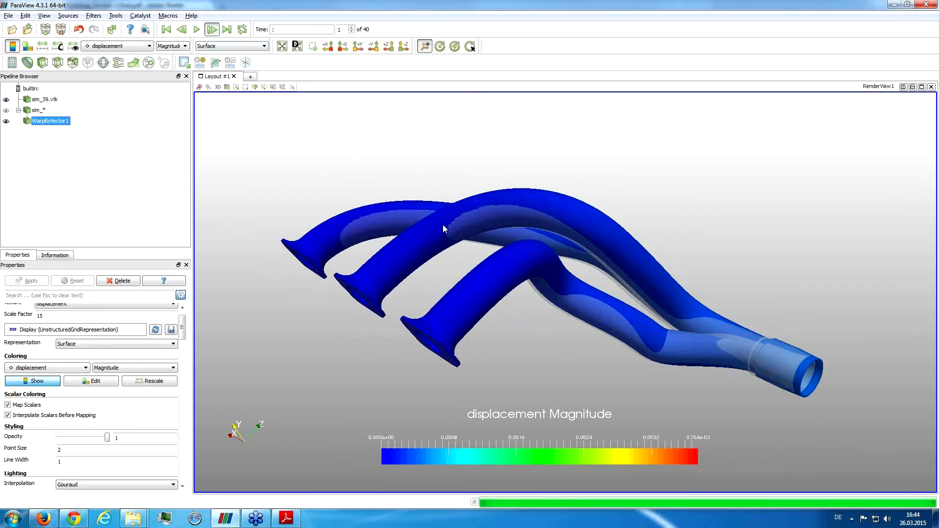
left_click_drag(534, 289, 538, 271)
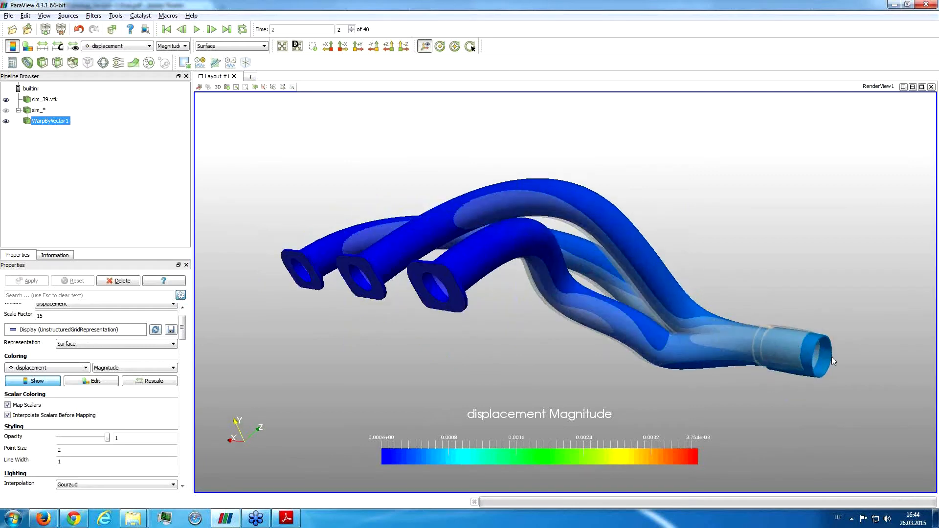
left_click(352, 32)
key("Return")
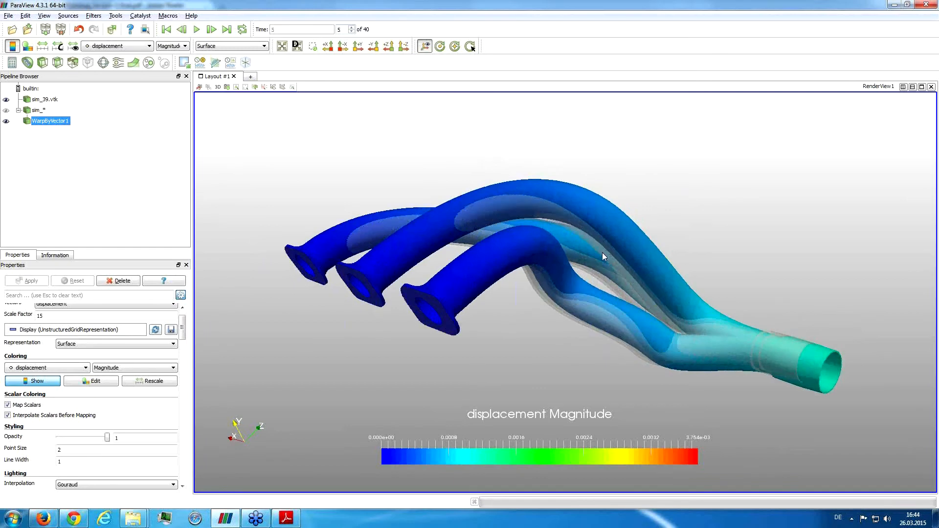
mouse_move(606, 252)
left_mouse_down()
mouse_move(602, 260)
mouse_move(600, 251)
left_mouse_up()
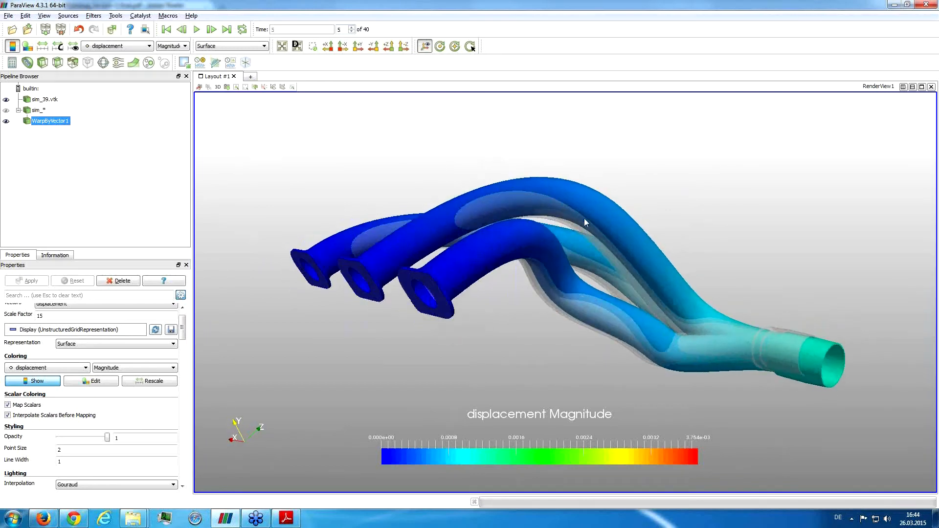
left_click_drag(751, 309, 706, 286)
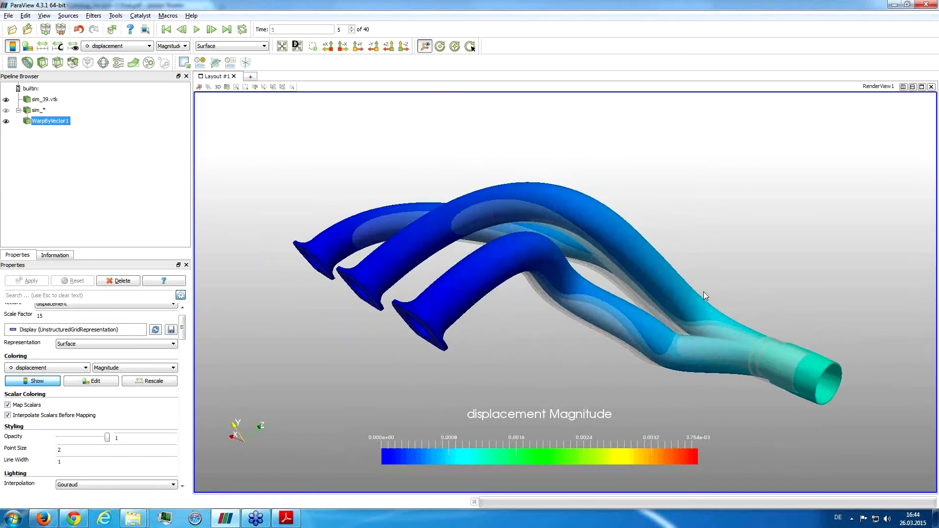